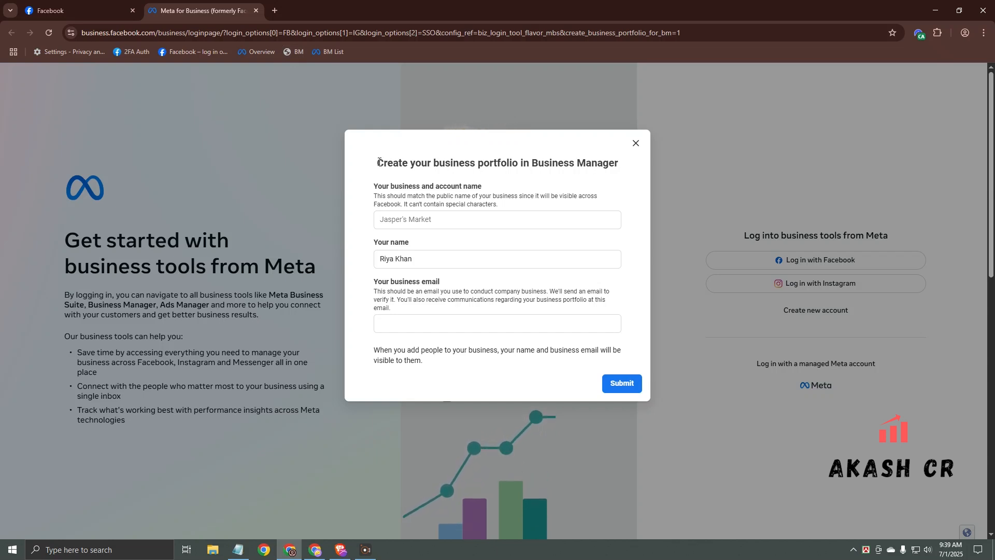
{"action": "triple_click", "coordinate": [378, 179]}
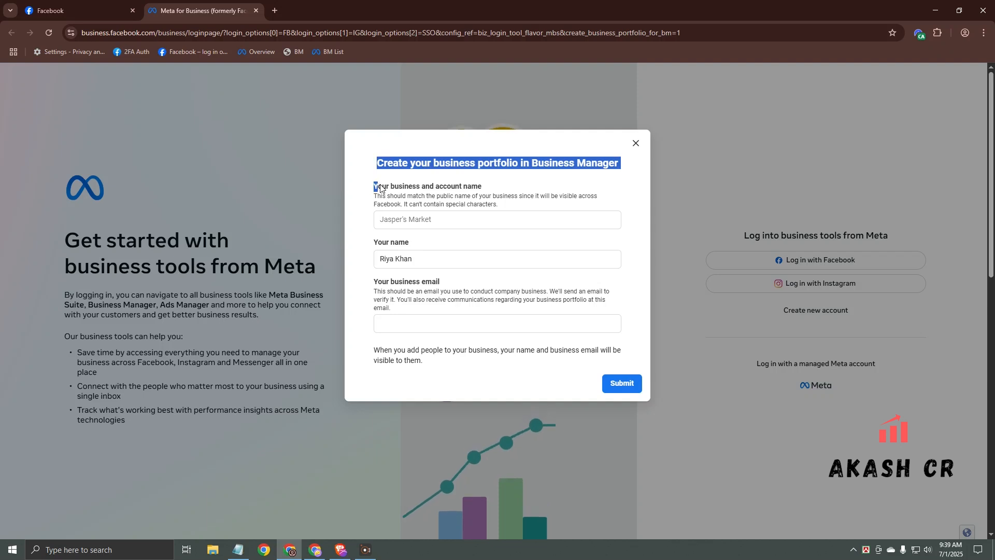
{"action": "left_click", "coordinate": [380, 187]}
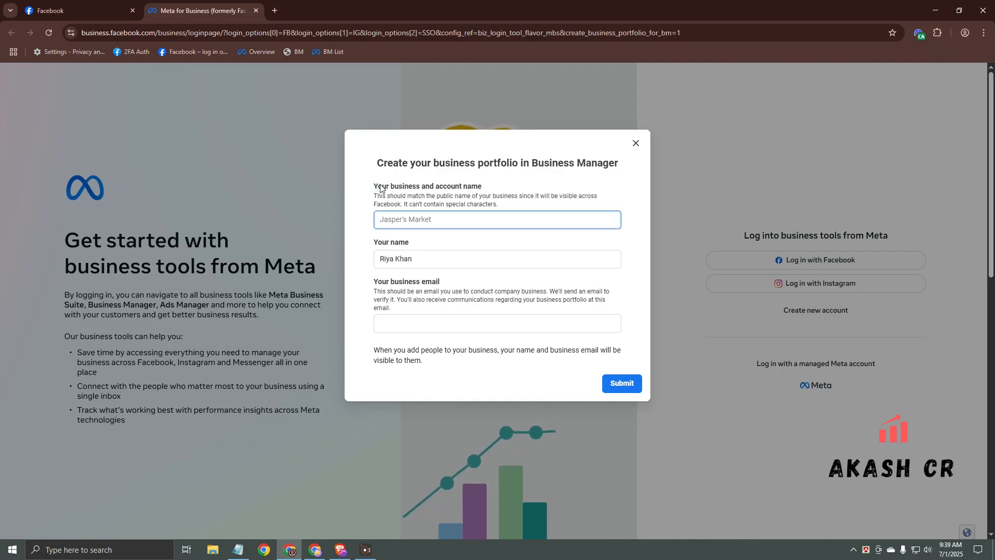
{"action": "left_click", "coordinate": [371, 185]}
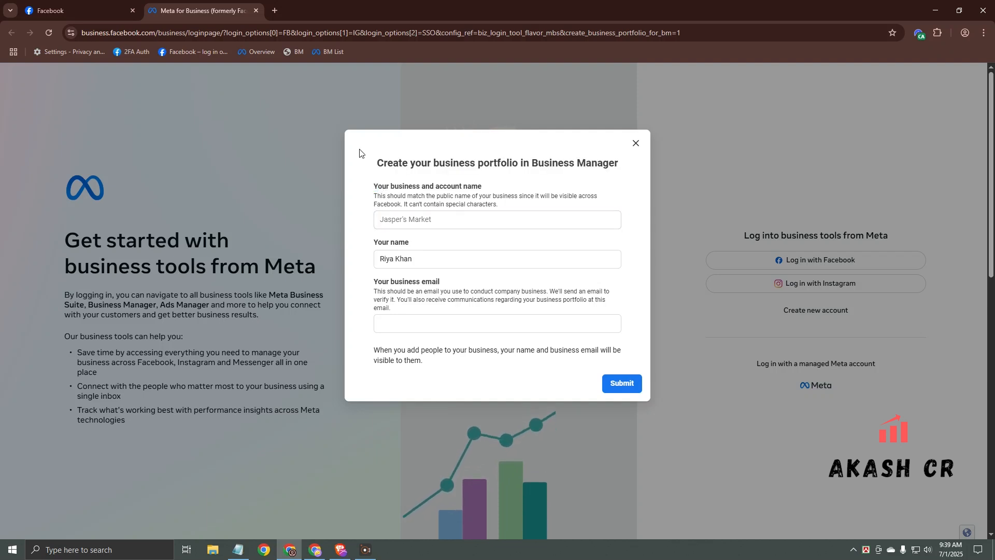
Open the bookmarked BM List in a new tab and load the AKASH 8434 and AKASH 8454 portfolios in separate tabs
{"action": "middle_click", "coordinate": [335, 51]}
{"action": "left_click", "coordinate": [307, 13]}
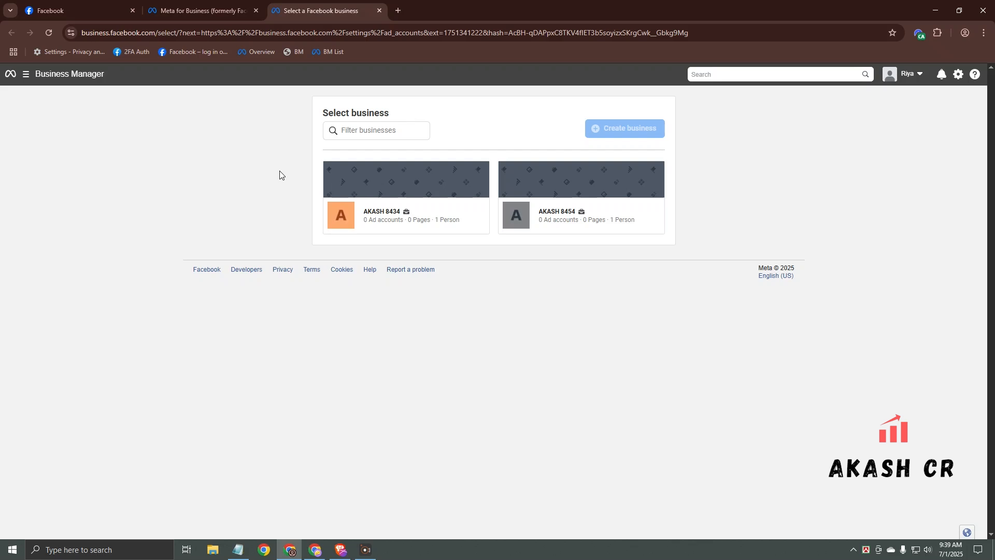
{"action": "middle_click", "coordinate": [406, 200]}
{"action": "middle_click", "coordinate": [518, 206]}
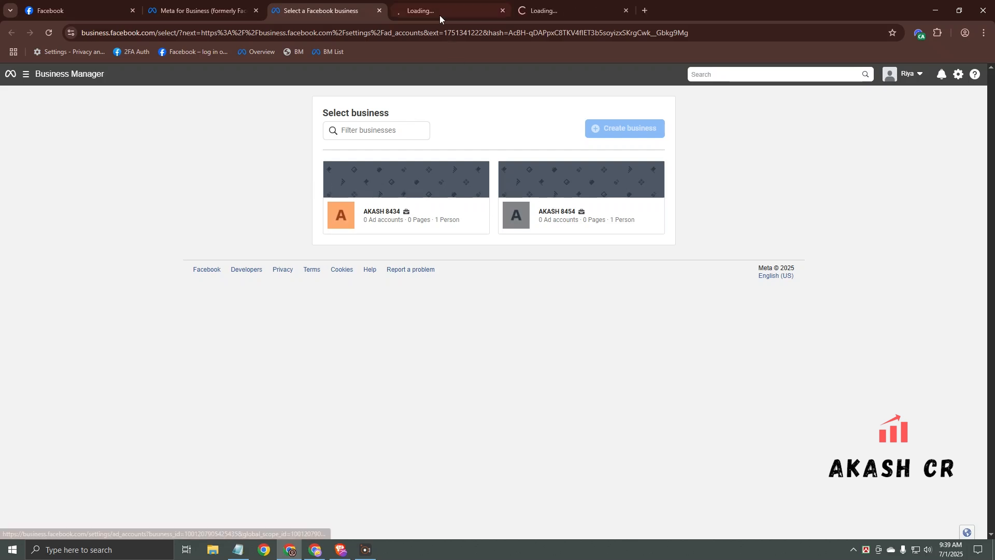
Show the People settings of both the AKASH 8434 and AKASH 8454 portfolios
{"action": "left_click", "coordinate": [438, 13]}
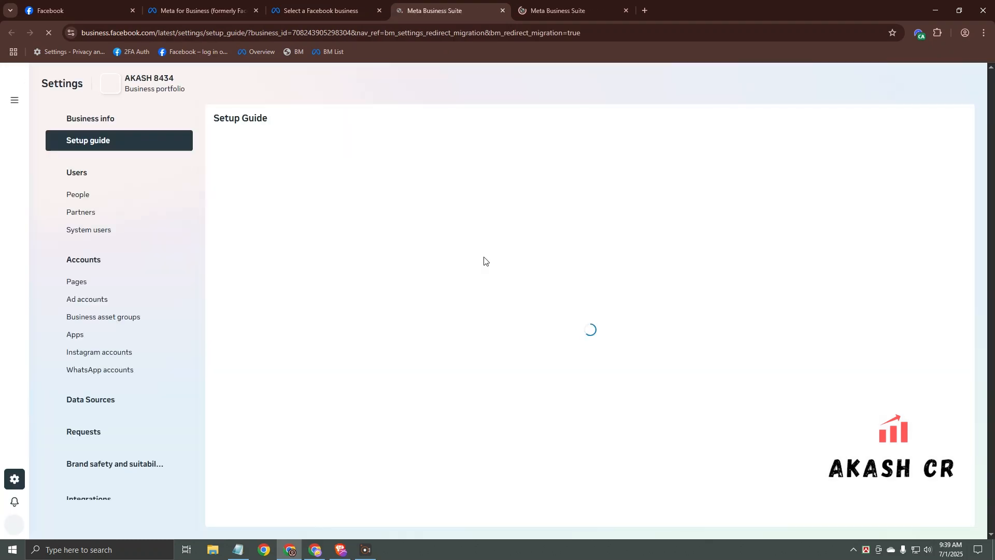
{"action": "left_click", "coordinate": [96, 198]}
{"action": "left_click", "coordinate": [533, 10]}
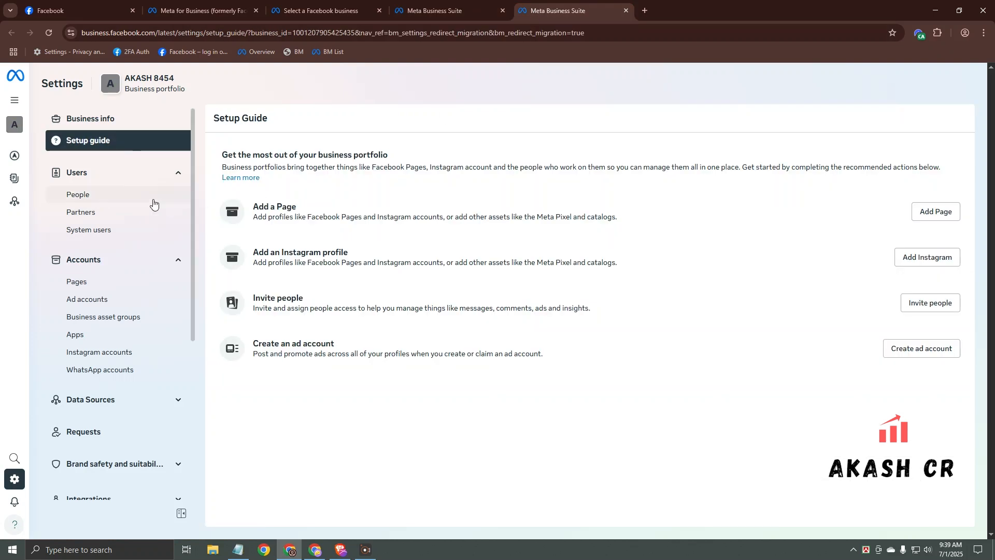
{"action": "left_click", "coordinate": [95, 199]}
Start a people invitation in the AKASH 8434 portfolio and another in the AKASH 8454 portfolio
{"action": "left_click", "coordinate": [438, 13]}
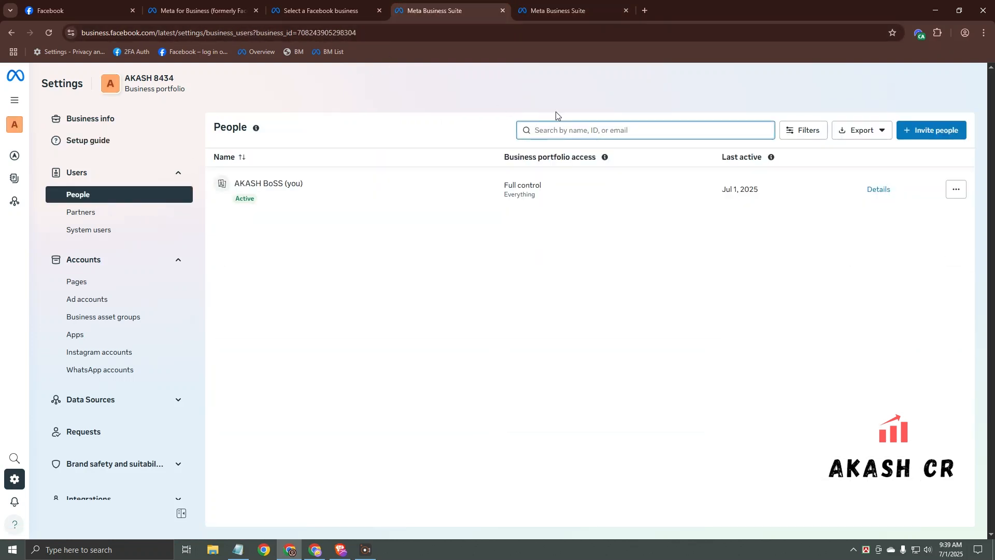
{"action": "left_click", "coordinate": [931, 130]}
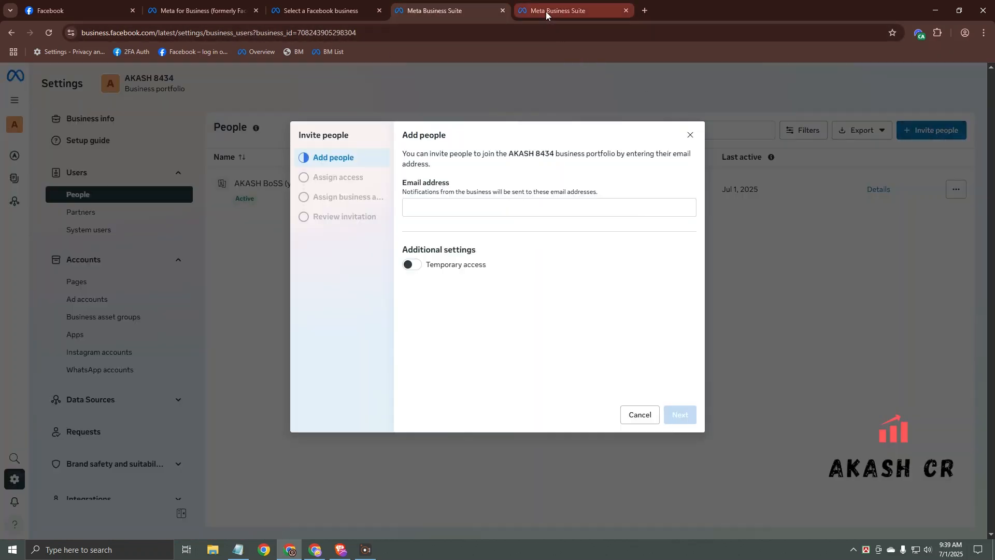
{"action": "left_click", "coordinate": [546, 12]}
{"action": "left_click", "coordinate": [921, 134]}
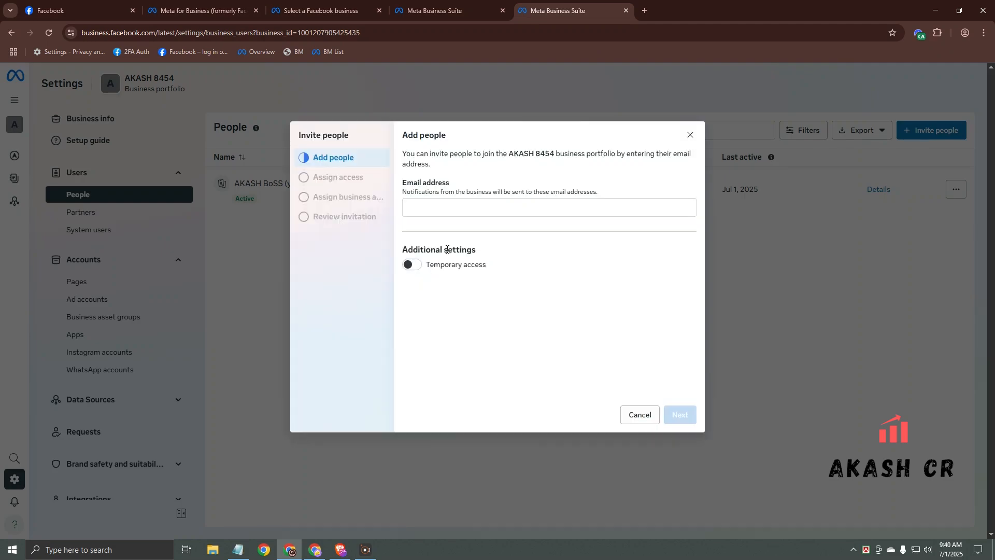
Copy the disposable e-mail address from the Temp Mail browser window and enter it as the invitee for AKASH 8434
{"action": "left_click", "coordinate": [315, 550]}
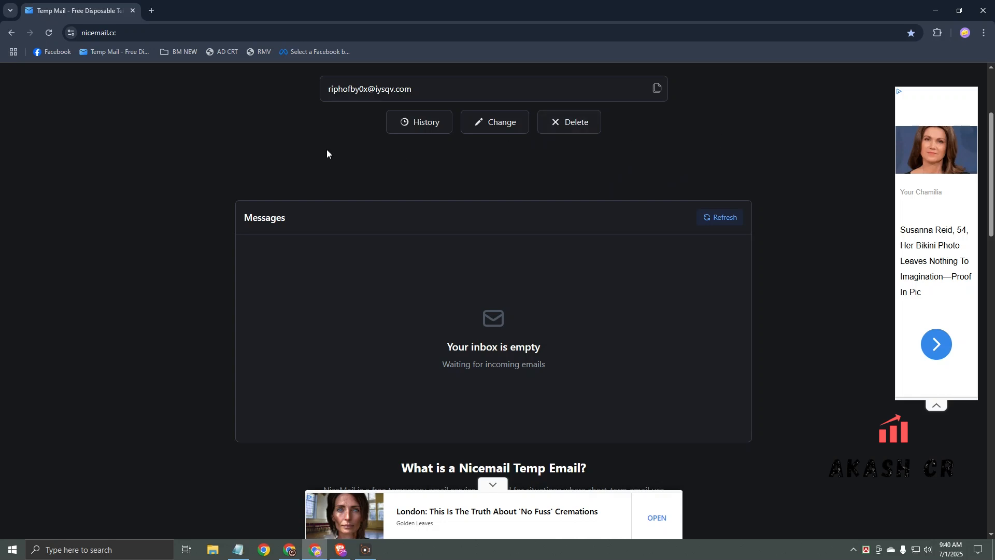
{"action": "left_click", "coordinate": [657, 88]}
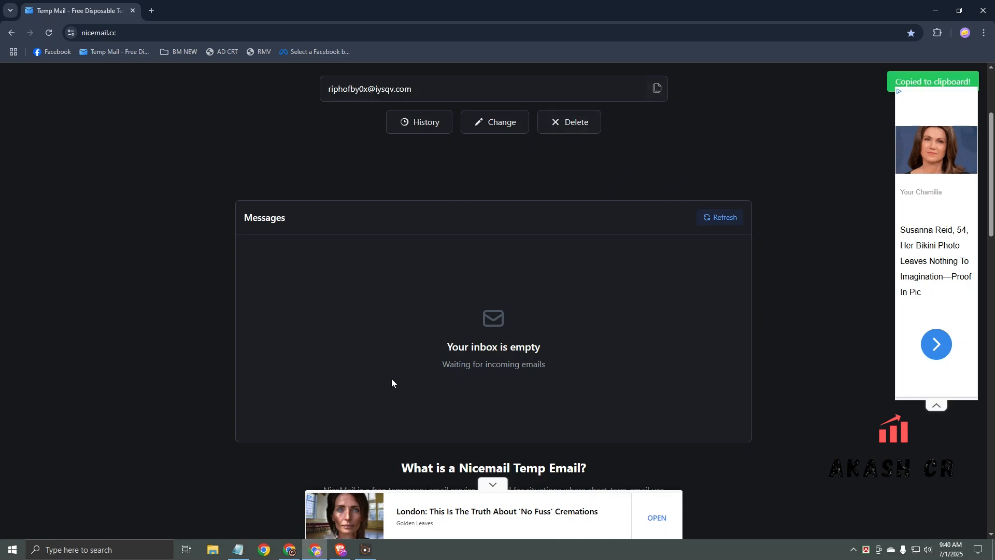
{"action": "left_click", "coordinate": [292, 550]}
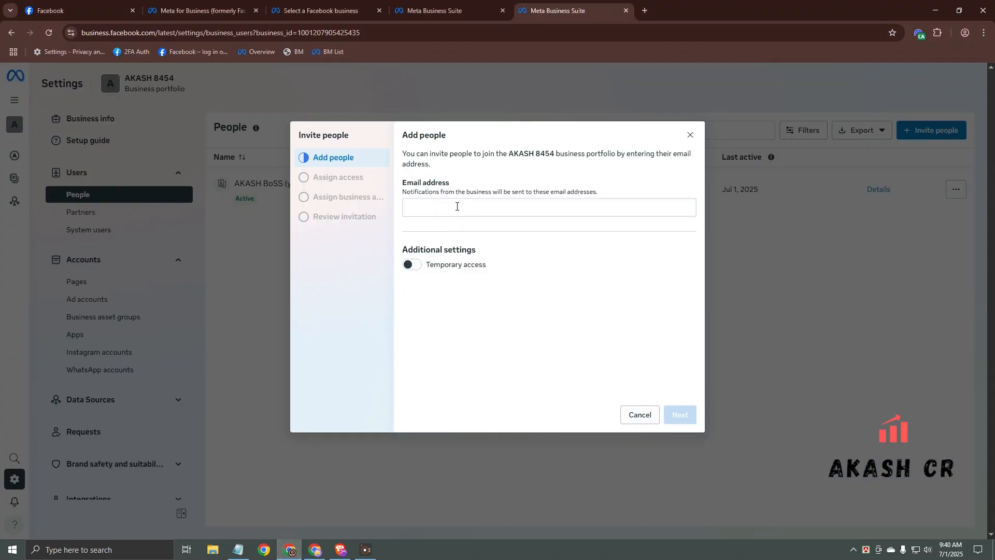
{"action": "left_click", "coordinate": [444, 15]}
{"action": "left_click", "coordinate": [459, 209]}
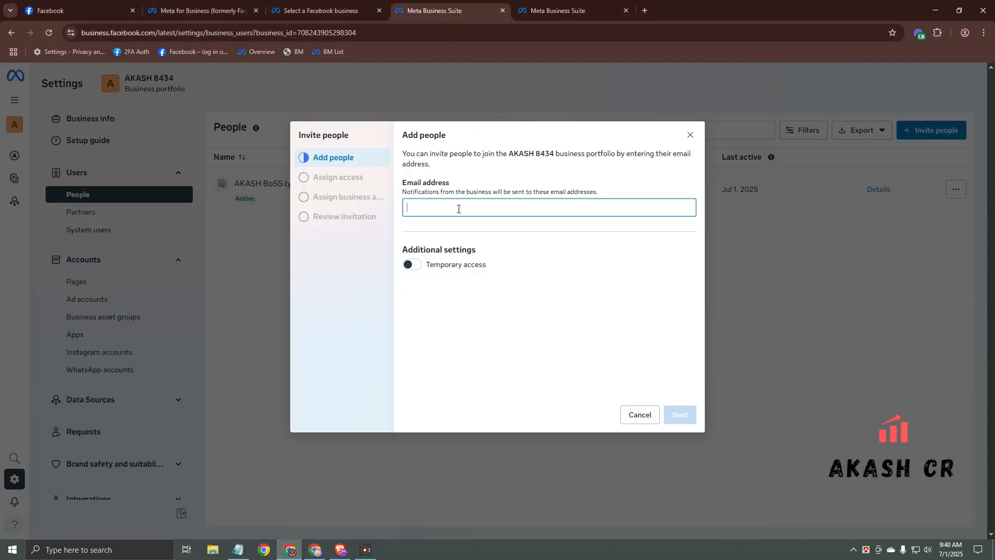
{"action": "key", "text": "ctrl+v"}
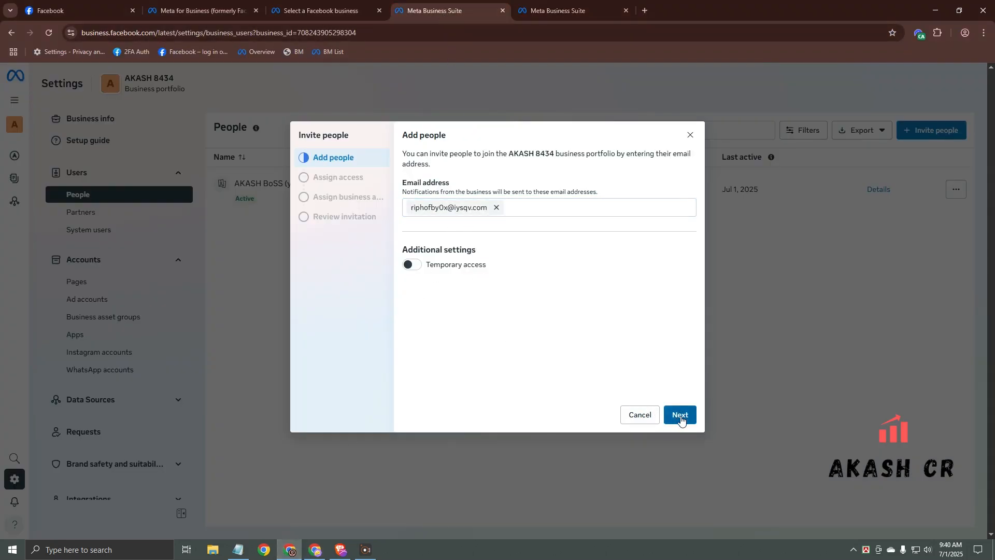
{"action": "left_click", "coordinate": [679, 414]}
Grant the AKASH 8434 invitee full control and finance management, and send the invitation without assigning business assets
{"action": "left_click", "coordinate": [449, 345]}
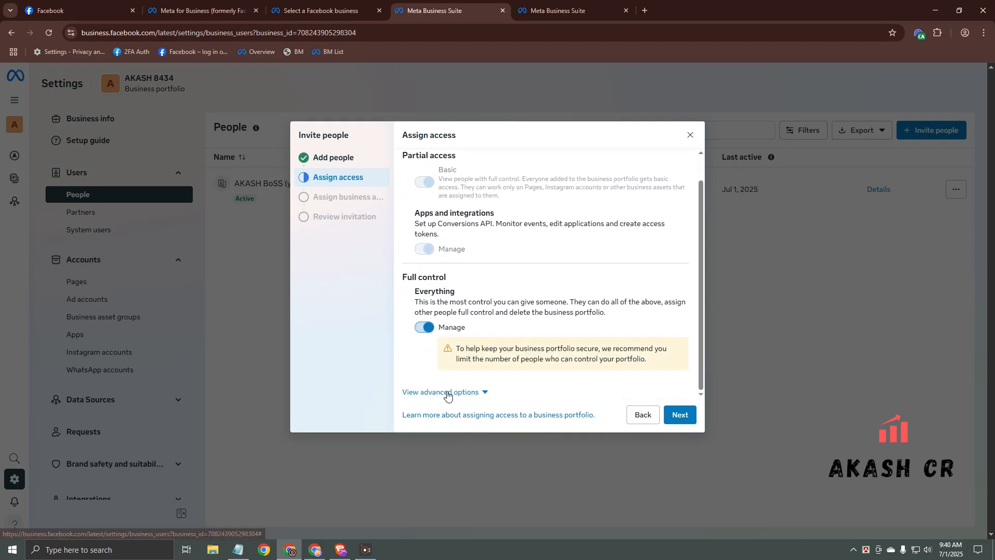
{"action": "left_click", "coordinate": [448, 390]}
{"action": "left_click", "coordinate": [448, 393]}
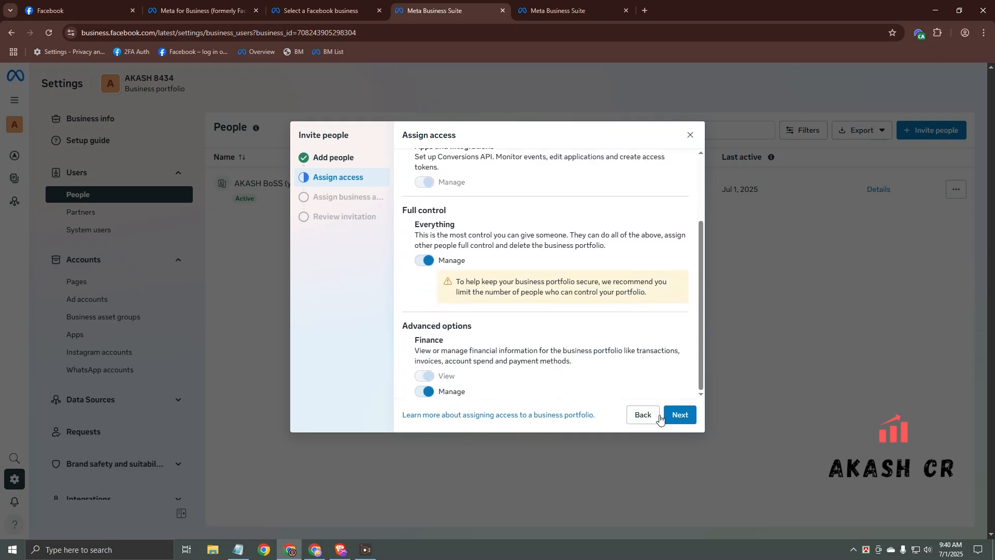
{"action": "left_click", "coordinate": [677, 419]}
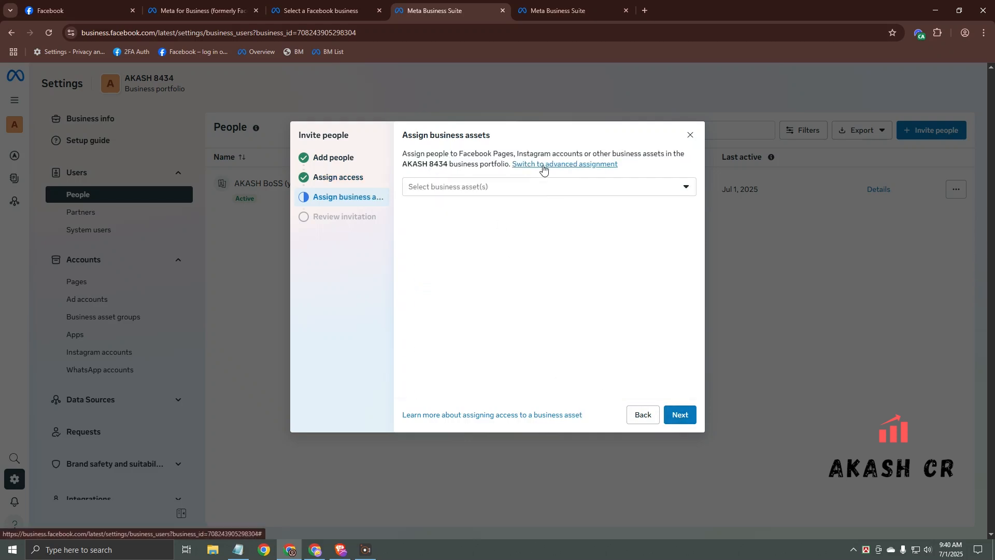
{"action": "left_click", "coordinate": [677, 414]}
{"action": "left_click", "coordinate": [657, 414]}
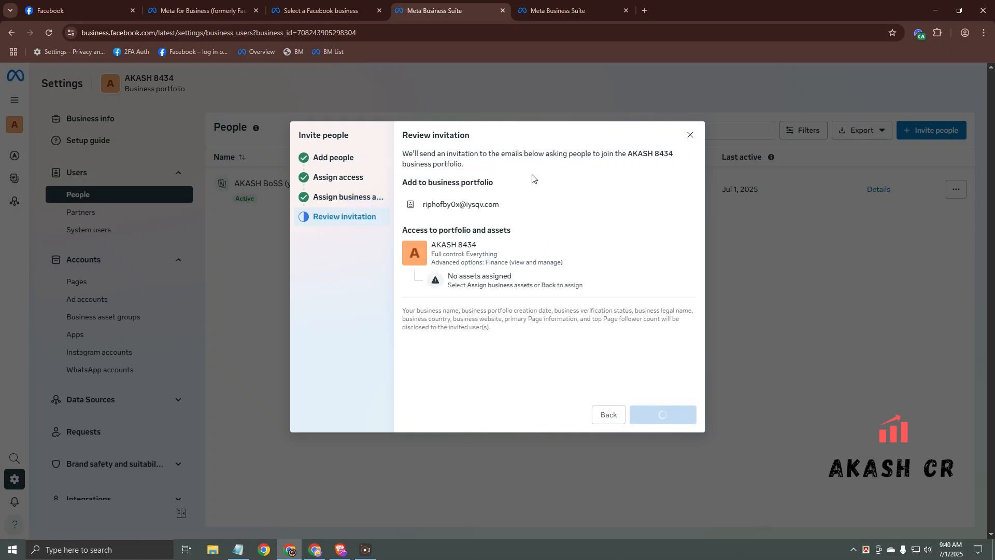
Enter the copied disposable e-mail address as the invitee for the AKASH 8454 portfolio and continue to access assignment
{"action": "left_click", "coordinate": [548, 11]}
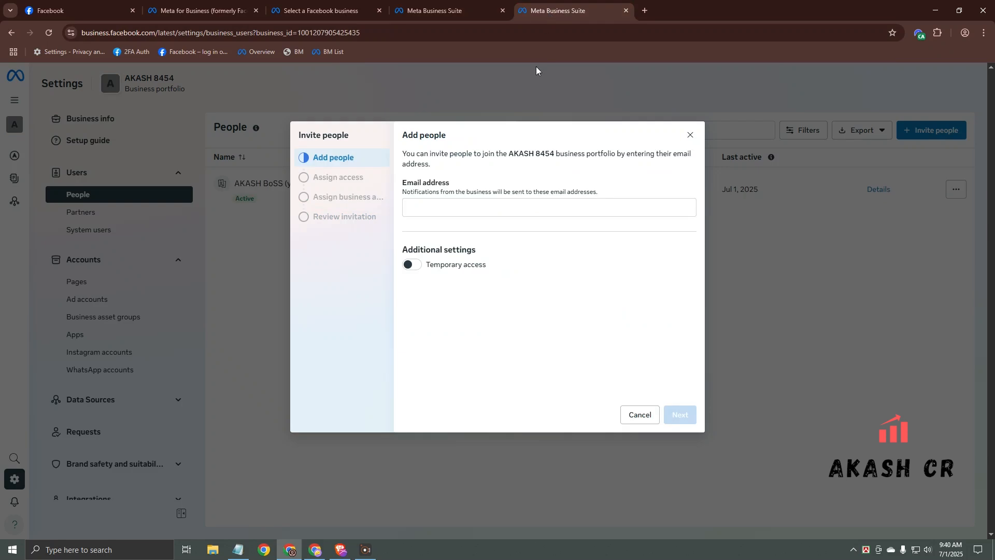
{"action": "left_click", "coordinate": [477, 212]}
{"action": "key", "text": "ctrl+v"}
{"action": "left_click", "coordinate": [679, 414]}
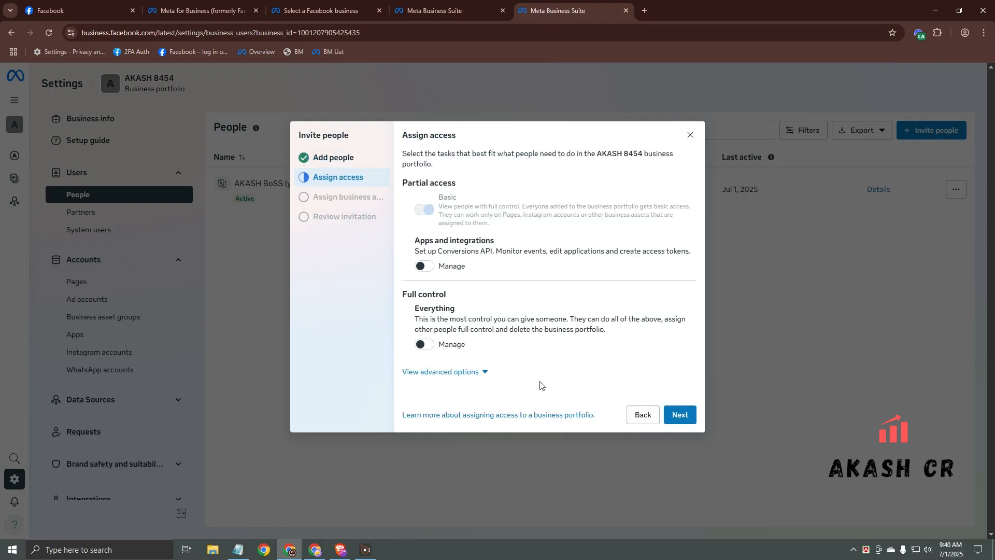
Give the AKASH 8454 invitee full control and finance management, and send the invitation with no business assets assigned
{"action": "left_click", "coordinate": [454, 347]}
{"action": "left_click", "coordinate": [440, 395]}
{"action": "scroll", "coordinate": [455, 394], "scroll_direction": "down", "scroll_amount": 2}
{"action": "left_click", "coordinate": [451, 392]}
{"action": "left_click", "coordinate": [665, 413]}
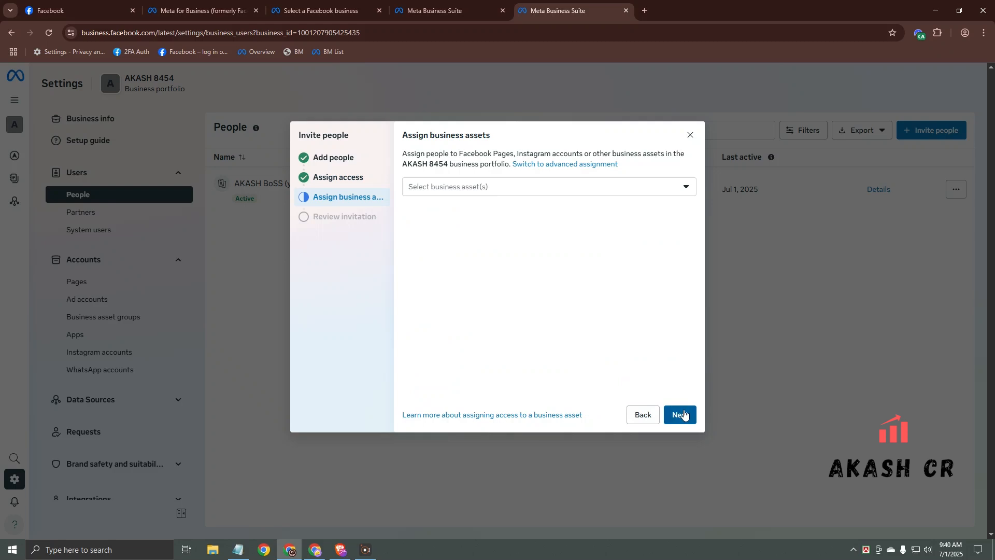
{"action": "left_click", "coordinate": [678, 415]}
{"action": "left_click", "coordinate": [649, 414]}
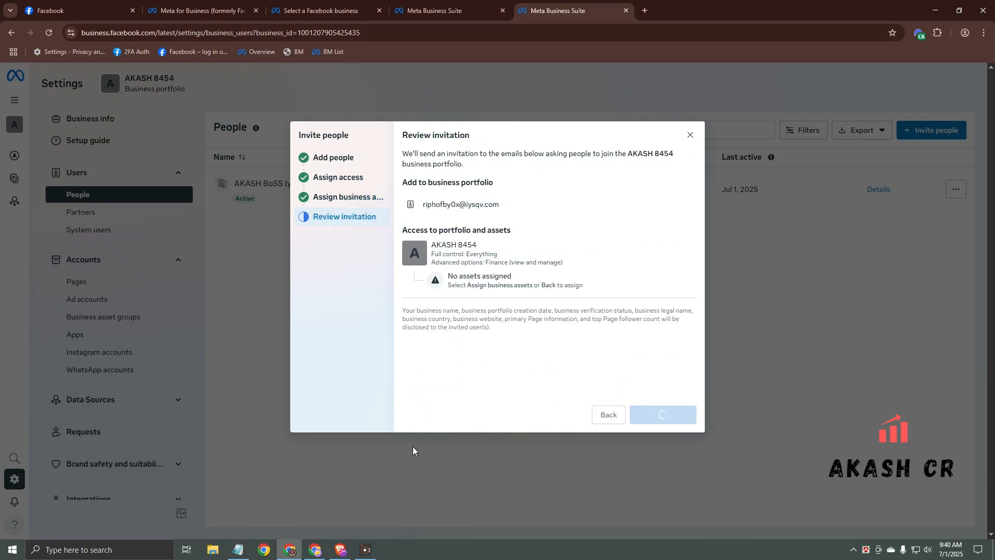
Switch to the Temp Mail inbox, open the AKASH 8434 invitation link from its message, and close the message
{"action": "left_click", "coordinate": [315, 549]}
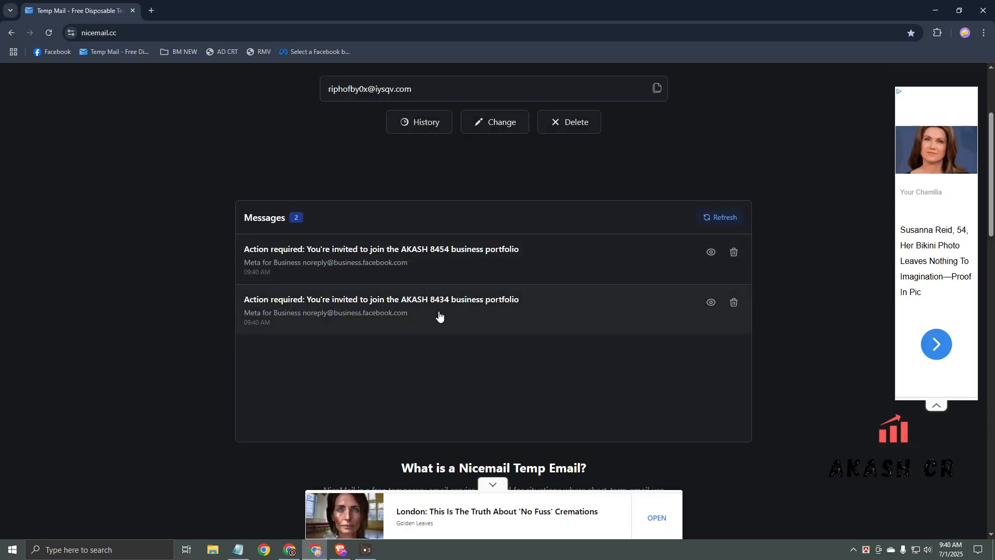
{"action": "left_click", "coordinate": [450, 316]}
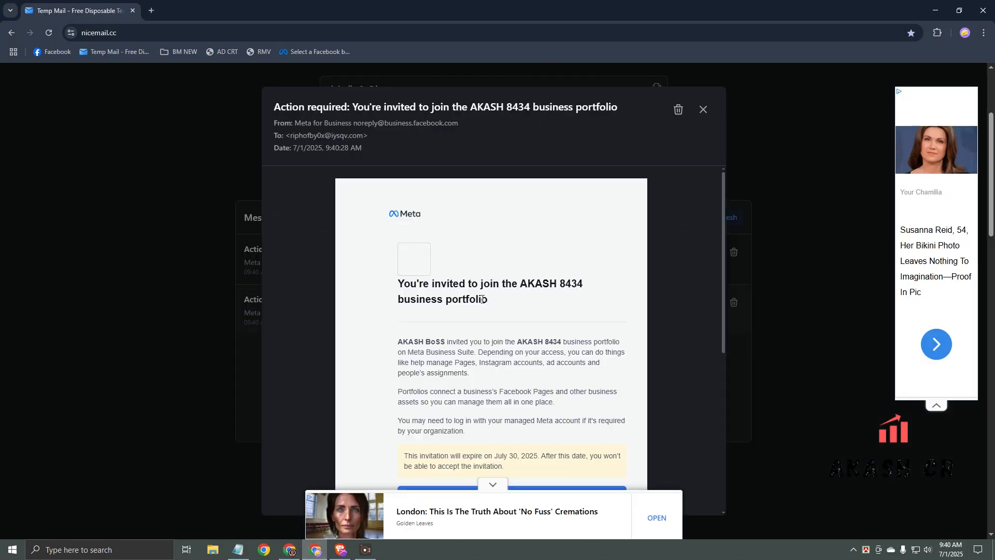
{"action": "scroll", "coordinate": [482, 296], "scroll_direction": "down", "scroll_amount": 2}
{"action": "left_click", "coordinate": [482, 391]}
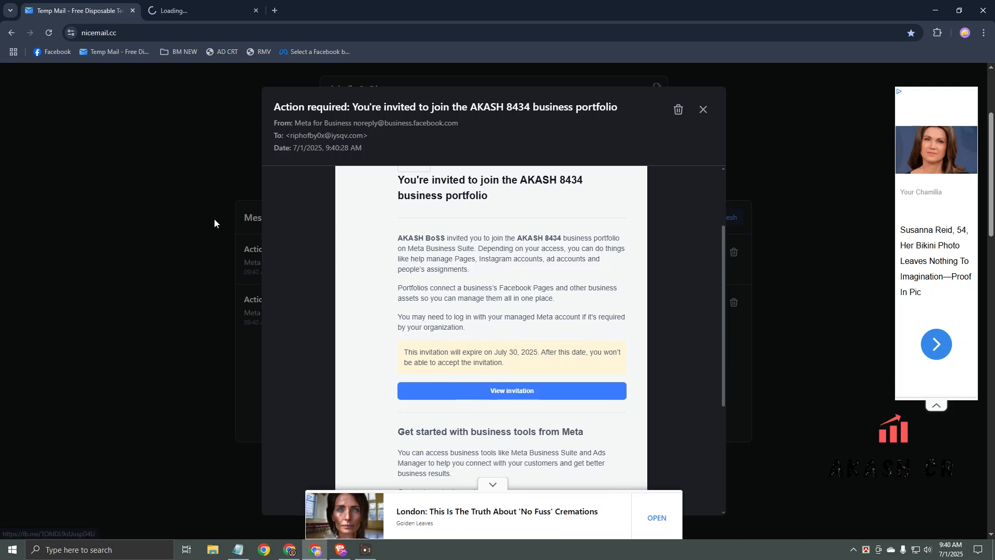
{"action": "left_click", "coordinate": [215, 224]}
{"action": "left_click", "coordinate": [358, 263]}
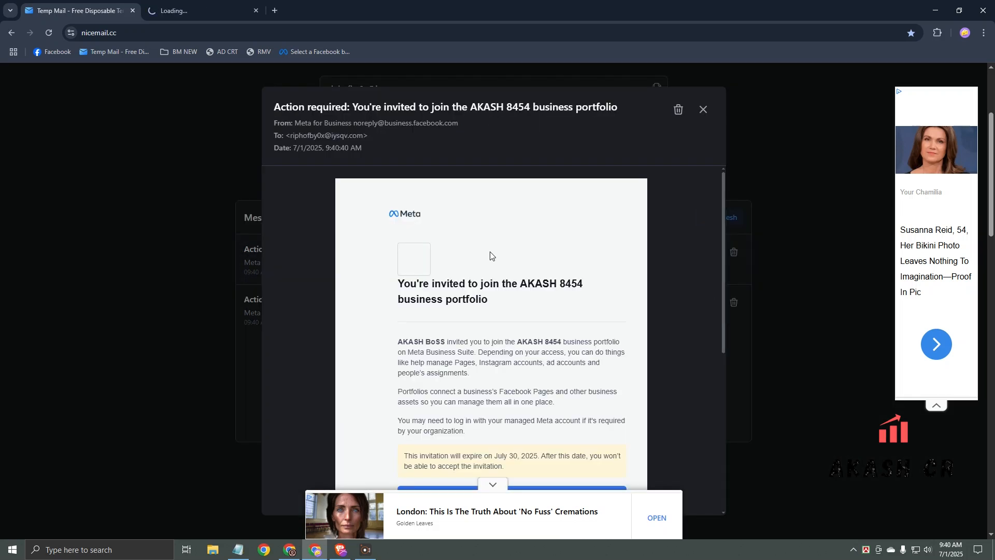
{"action": "scroll", "coordinate": [467, 311], "scroll_direction": "down", "scroll_amount": 2}
{"action": "left_click", "coordinate": [491, 339]}
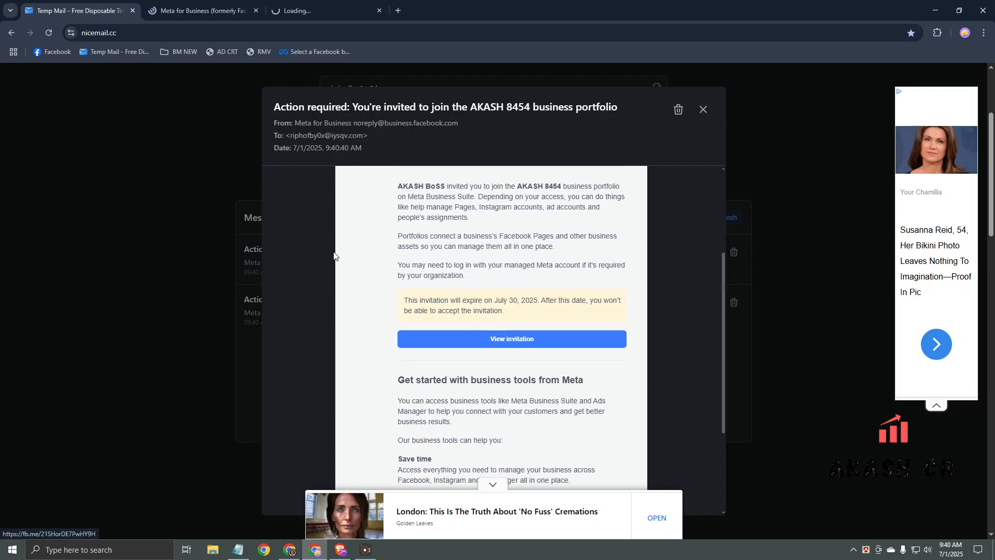
{"action": "left_click", "coordinate": [231, 194]}
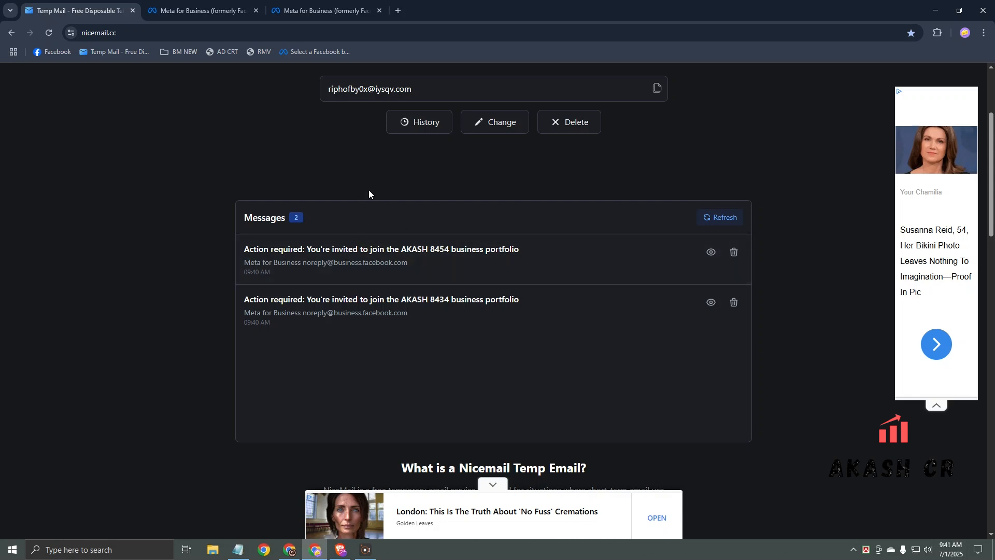
Log in with Facebook on the AKASH 8434 invitation page, fill in the saved first and last name, and continue
{"action": "left_click", "coordinate": [212, 13]}
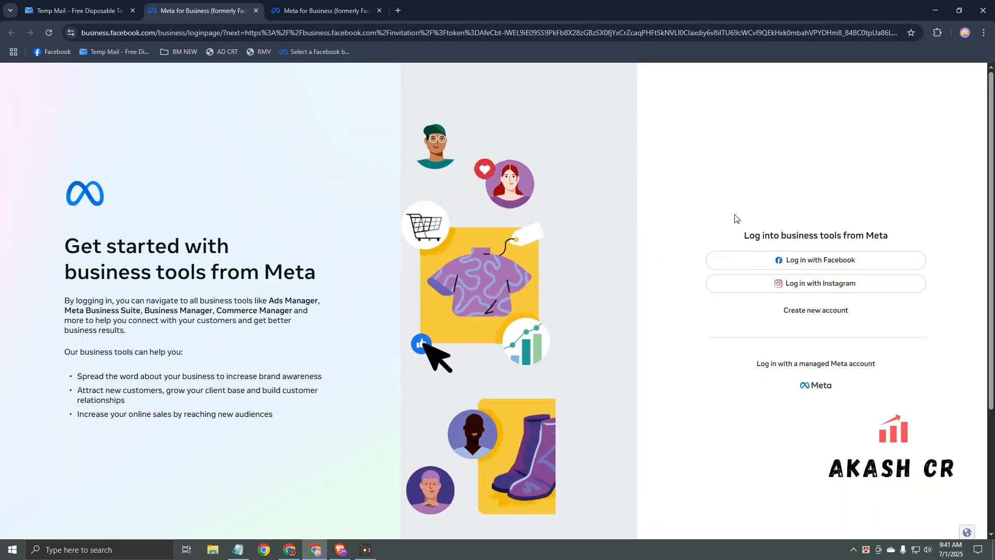
{"action": "left_click", "coordinate": [773, 263]}
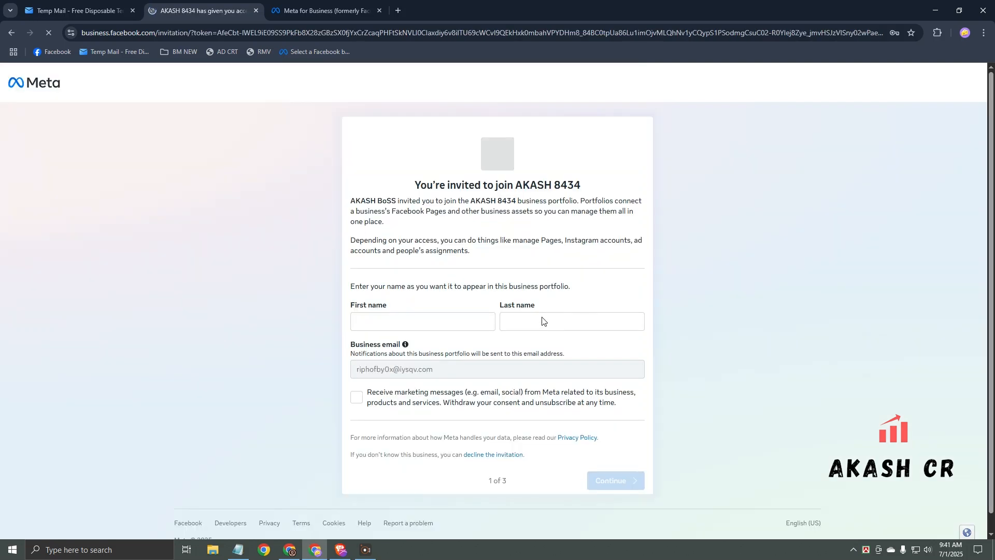
{"action": "left_click", "coordinate": [542, 321]}
{"action": "left_click", "coordinate": [561, 339]}
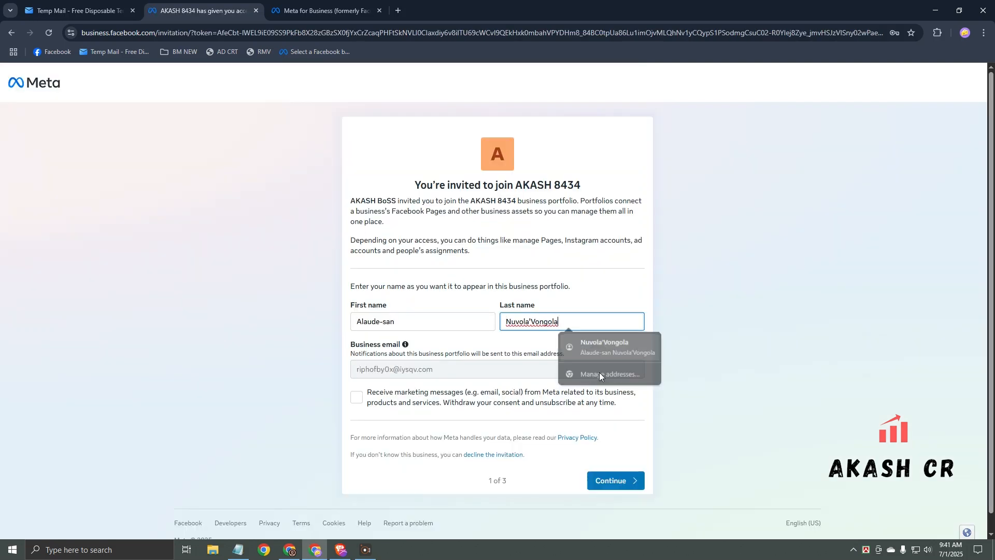
{"action": "left_click", "coordinate": [610, 473]}
Accept the AKASH 8434 invitation, filling in the saved account password to confirm
{"action": "left_click", "coordinate": [608, 385]}
{"action": "left_click", "coordinate": [605, 395]}
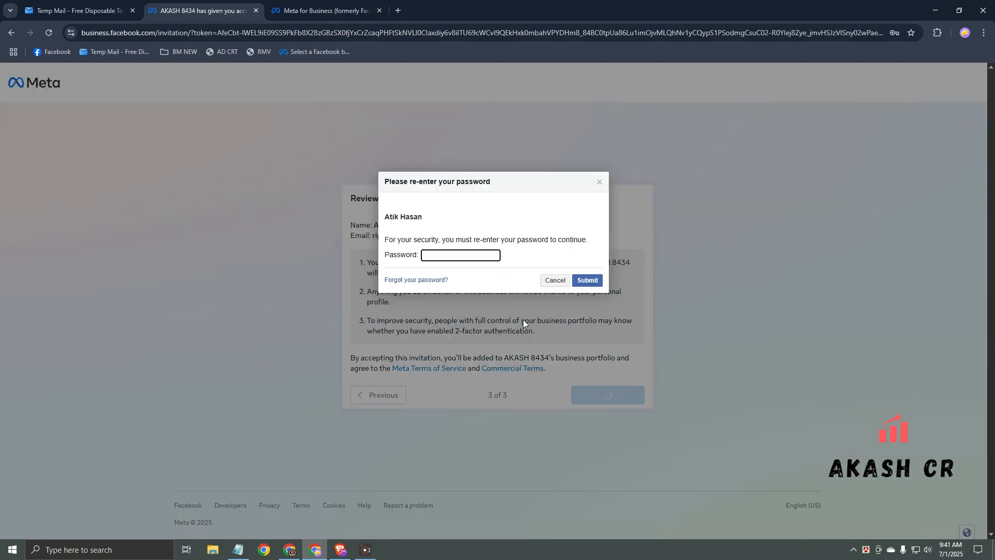
{"action": "left_click", "coordinate": [479, 255]}
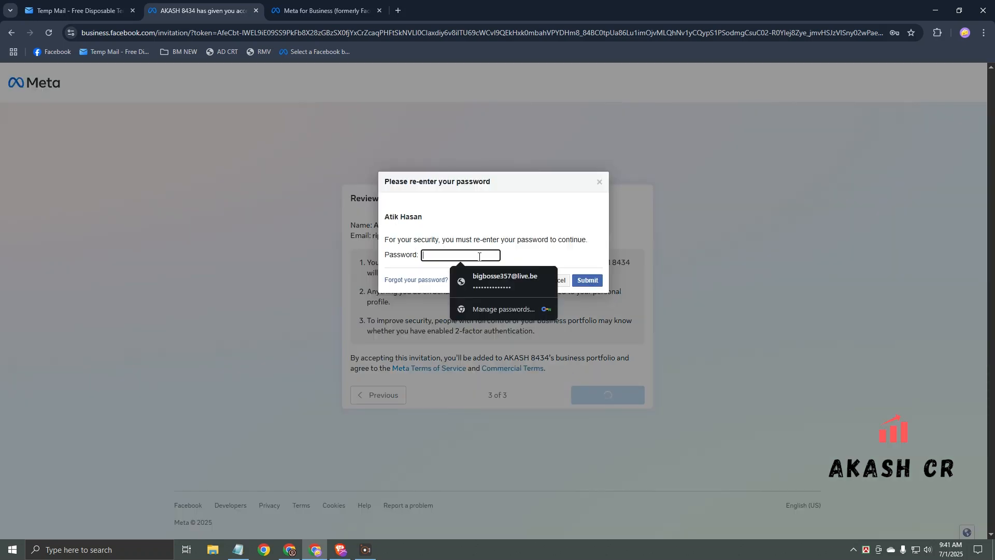
{"action": "left_click", "coordinate": [484, 278]}
{"action": "left_click", "coordinate": [588, 280]}
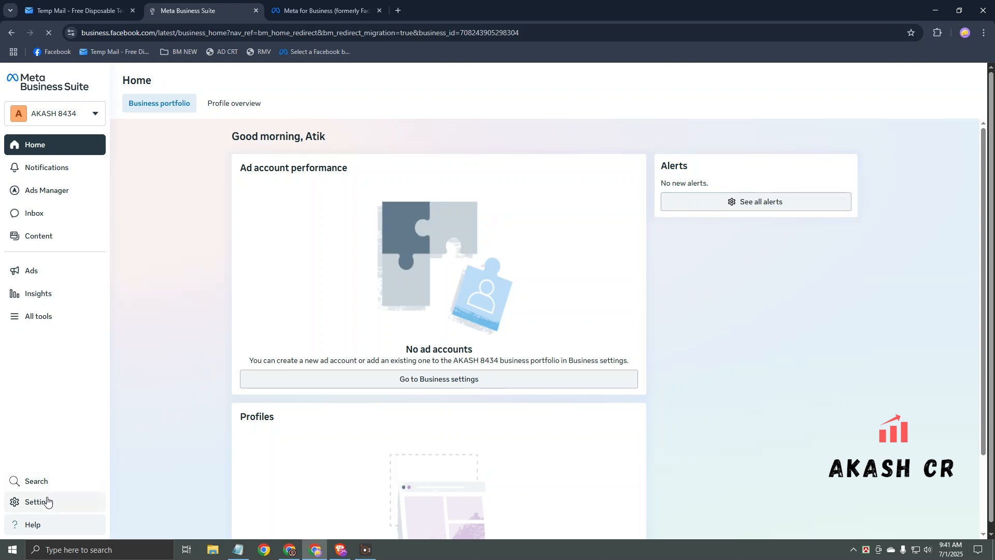
Open the AKASH 8434 people settings, and log in with Facebook on the AKASH 8454 invitation page
{"action": "left_click", "coordinate": [46, 501]}
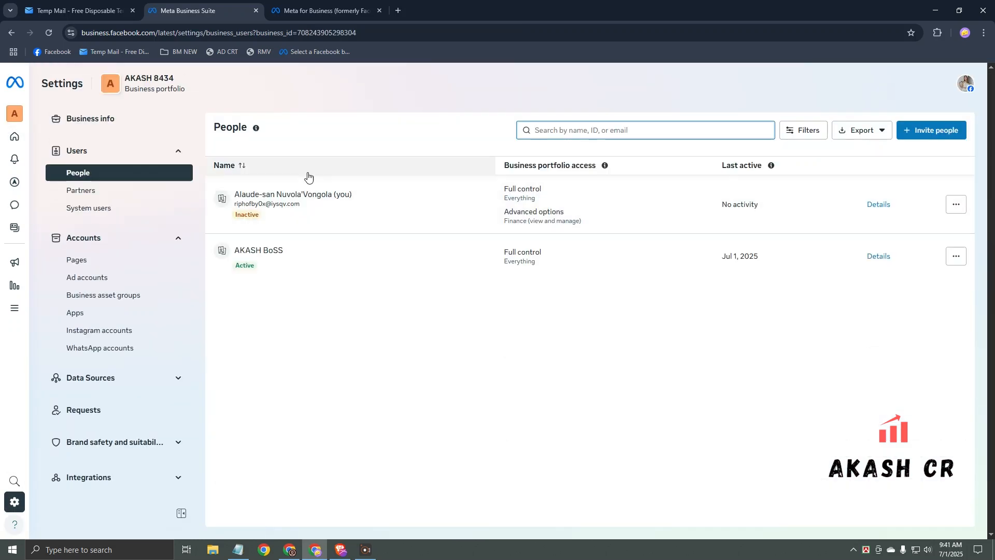
{"action": "left_click", "coordinate": [322, 10]}
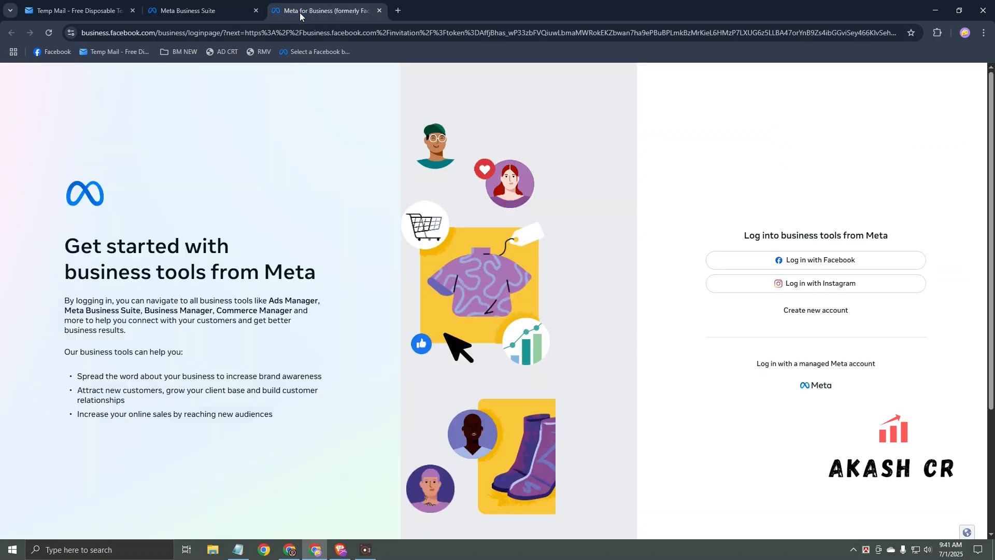
{"action": "left_click", "coordinate": [717, 261]}
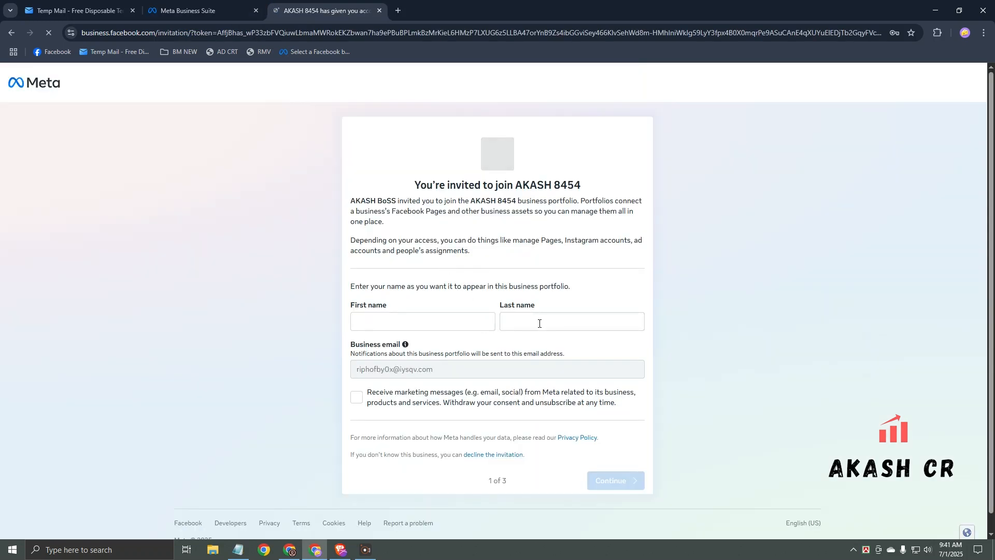
Fill in the saved first and last name, accept the AKASH 8454 invitation, and return to the AKASH 8434 people settings
{"action": "left_click", "coordinate": [516, 321]}
{"action": "left_click", "coordinate": [610, 353]}
{"action": "left_click", "coordinate": [606, 480]}
{"action": "left_click", "coordinate": [606, 384]}
{"action": "left_click", "coordinate": [608, 396]}
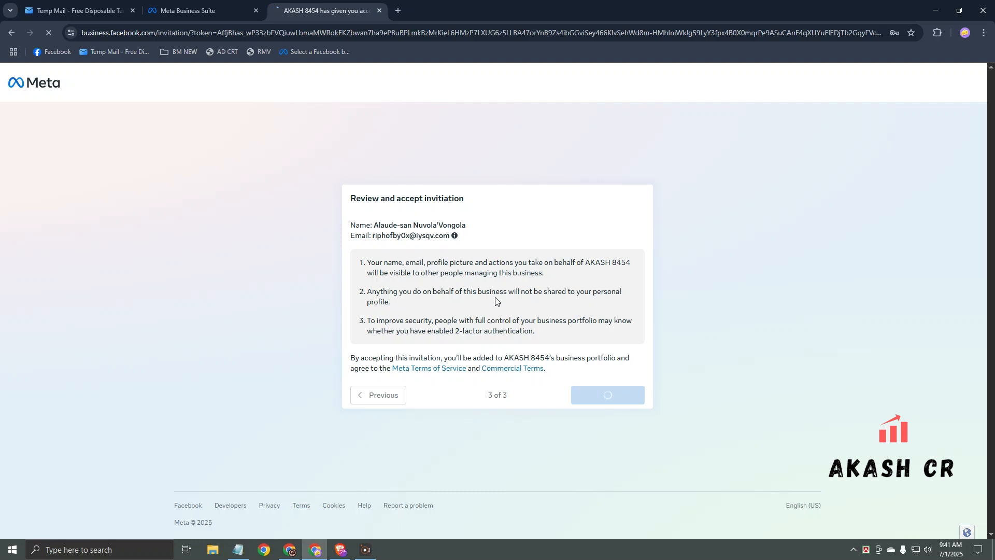
{"action": "left_click", "coordinate": [206, 2]}
{"action": "left_click", "coordinate": [307, 10]}
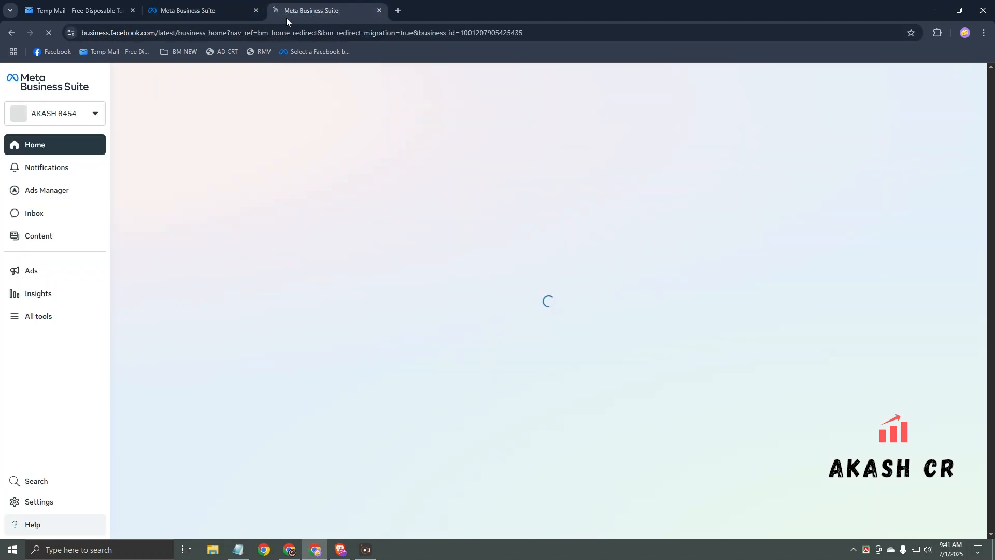
{"action": "left_click", "coordinate": [229, 11]}
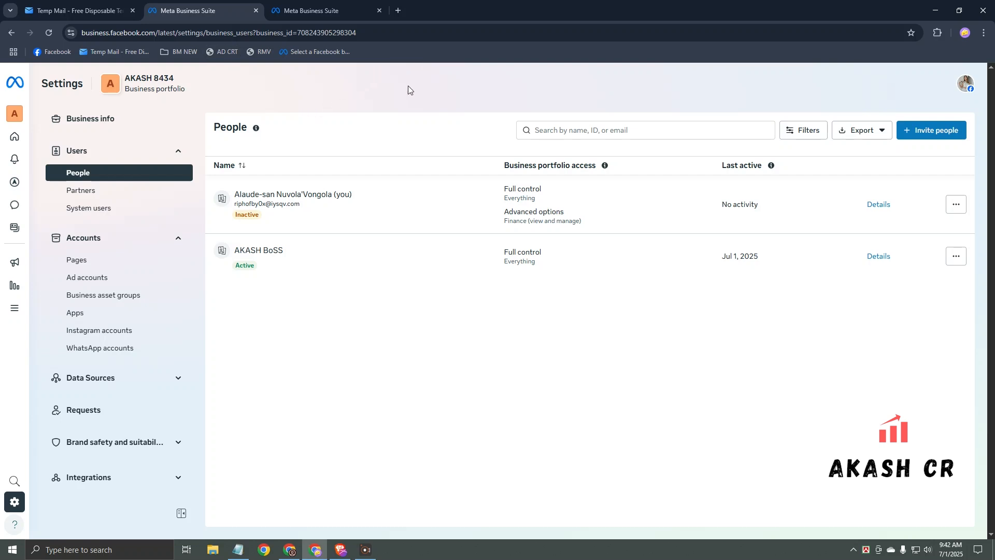
{"action": "right_click", "coordinate": [399, 53]}
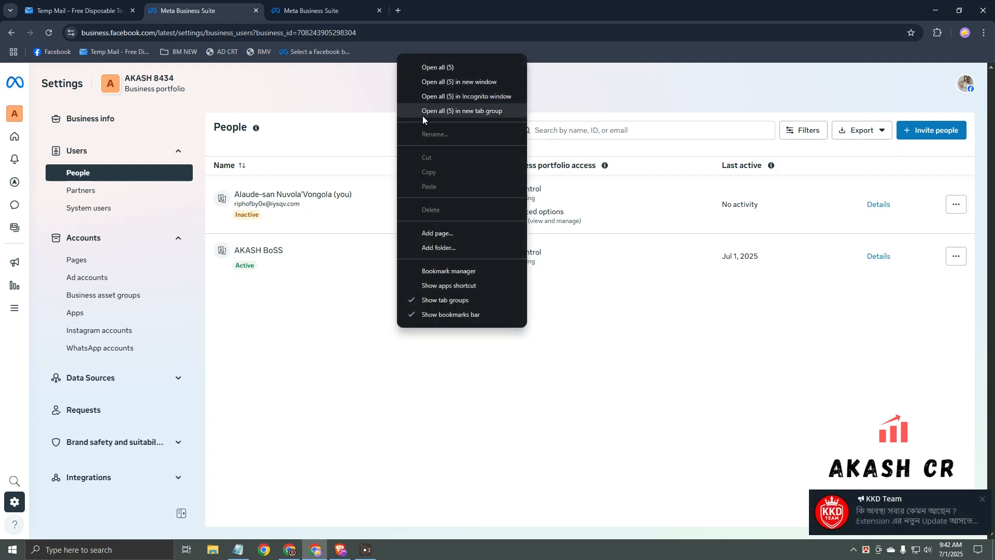
{"action": "left_click", "coordinate": [446, 233]}
{"action": "left_click", "coordinate": [469, 106]}
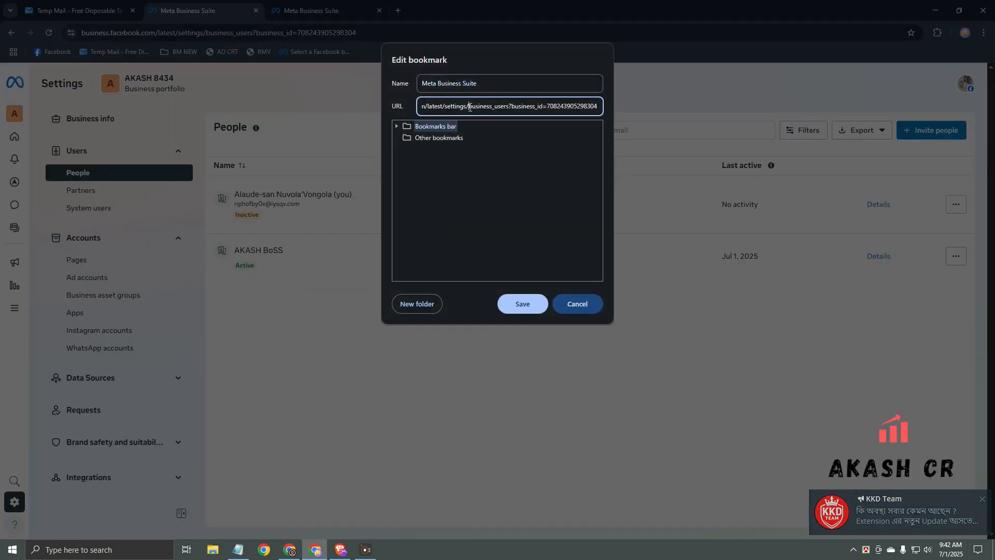
{"action": "triple_click", "coordinate": [470, 106]}
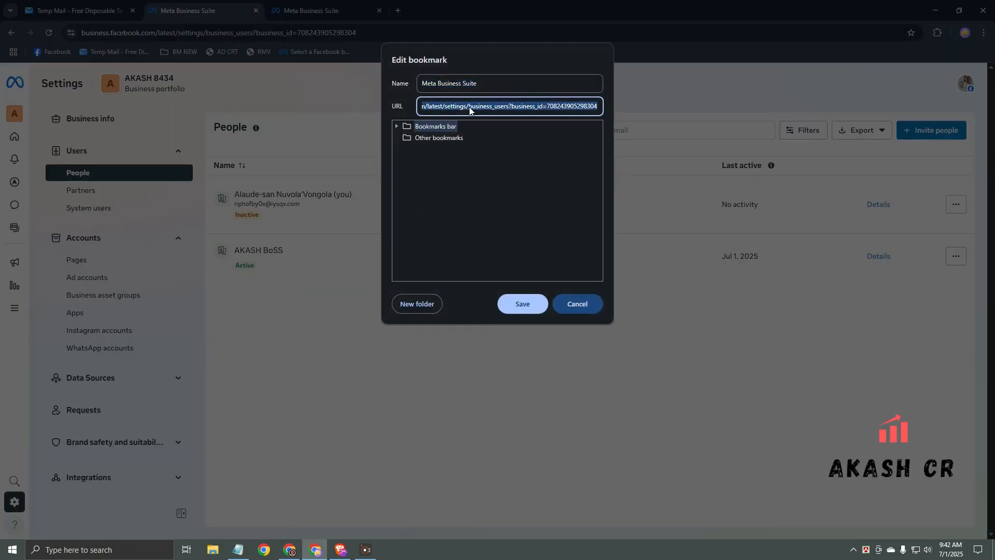
{"action": "key", "text": "BackSpace"}
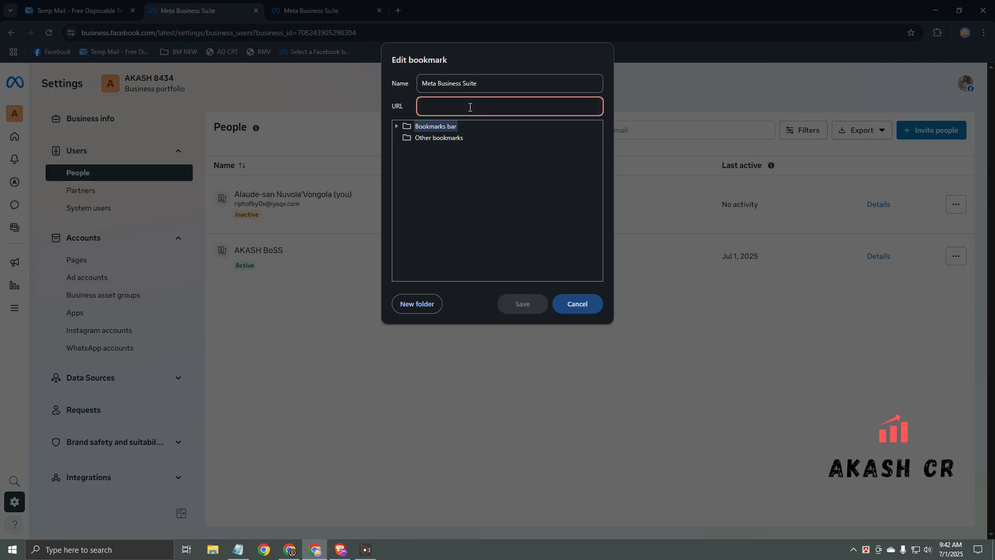
{"action": "double_click", "coordinate": [449, 84]}
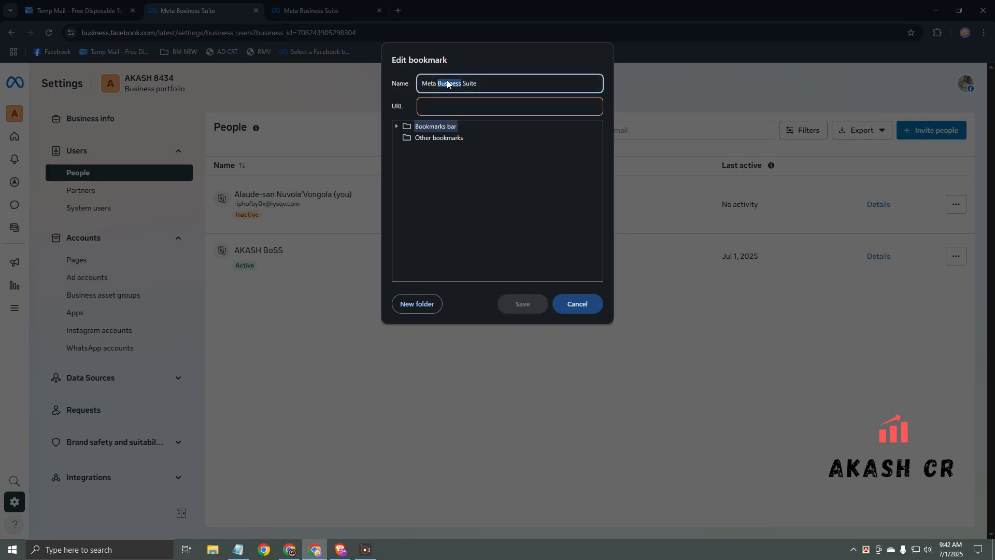
{"action": "triple_click", "coordinate": [448, 84]}
{"action": "left_click", "coordinate": [569, 302]}
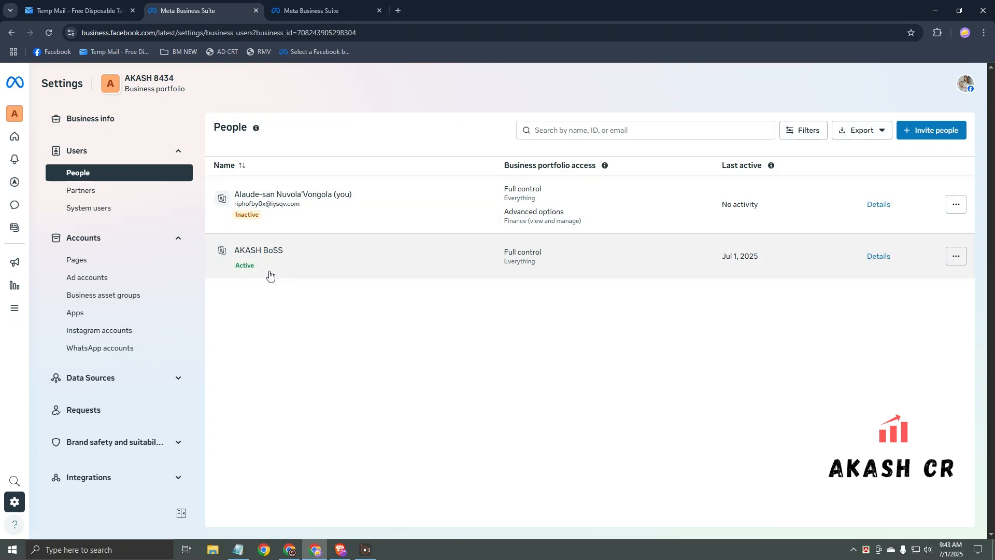
Reload the AKASH 8434 people list, check the portfolio's ad accounts, and return to the people list
{"action": "key", "text": "F5"}
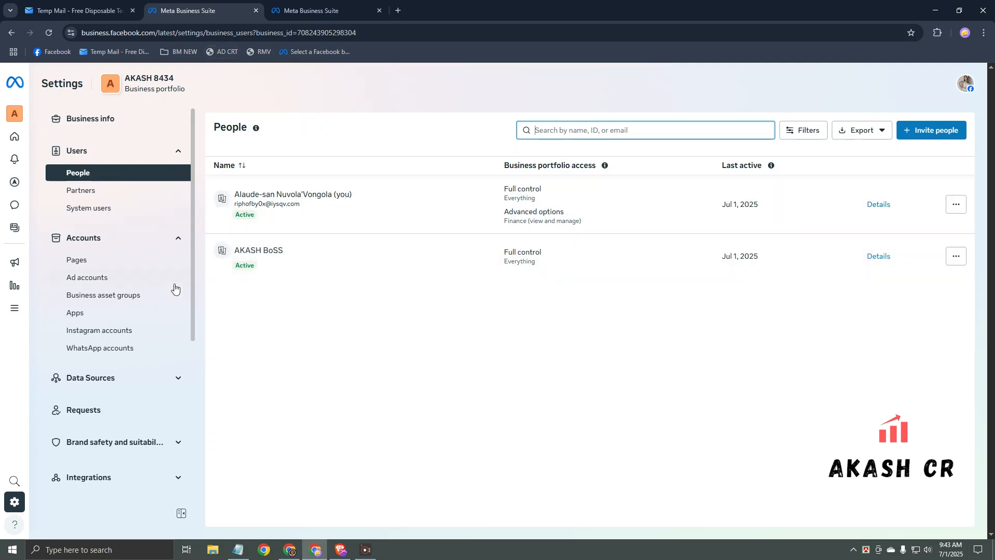
{"action": "left_click", "coordinate": [130, 279]}
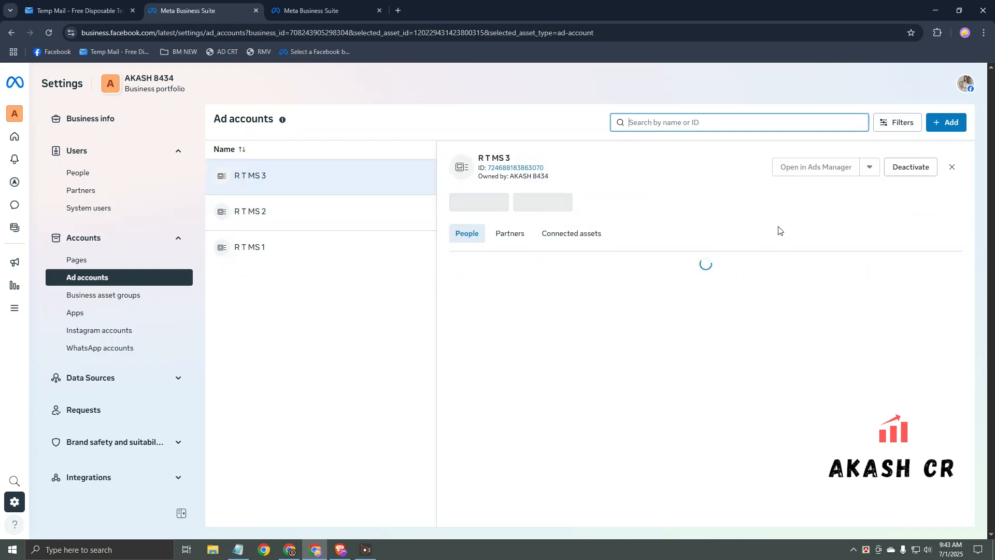
{"action": "left_click", "coordinate": [116, 175]}
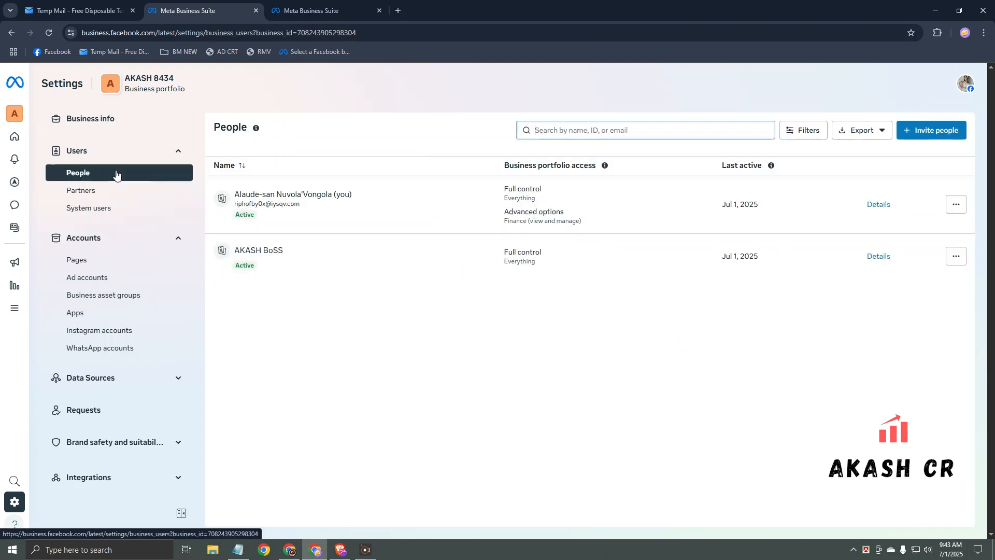
{"action": "left_click", "coordinate": [921, 133]}
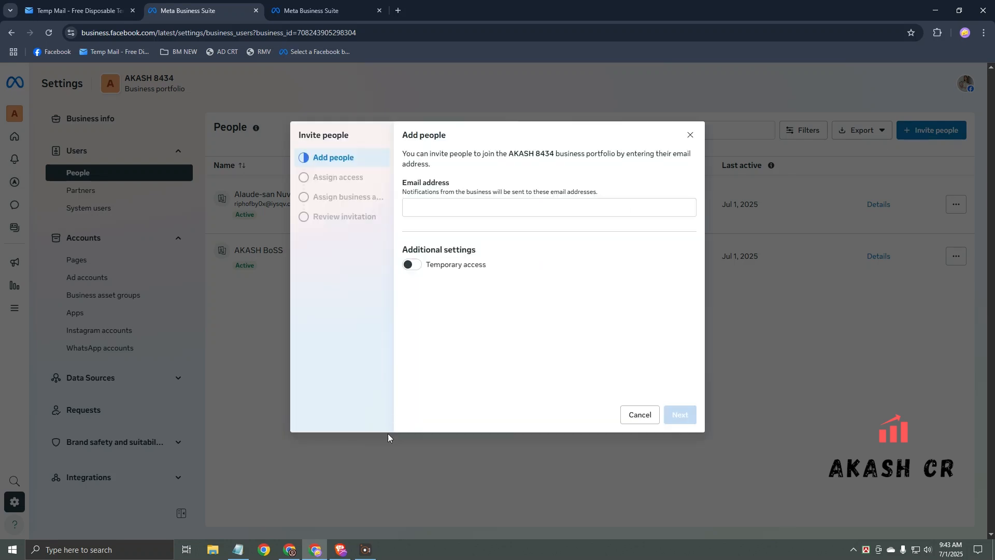
{"action": "left_click", "coordinate": [343, 497]}
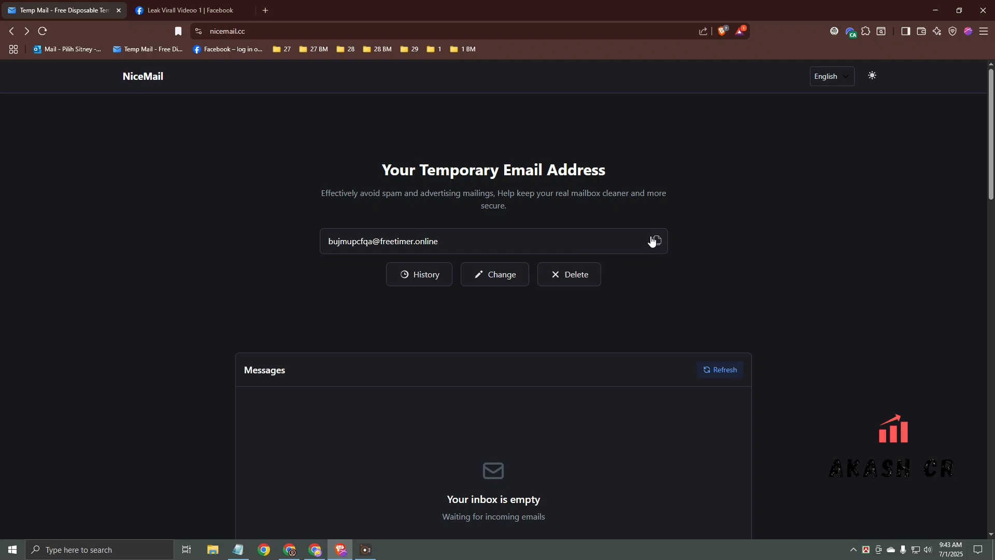
{"action": "left_click", "coordinate": [656, 241]}
{"action": "left_click", "coordinate": [315, 548]}
{"action": "left_click", "coordinate": [451, 233]}
{"action": "key", "text": "ctrl+v"}
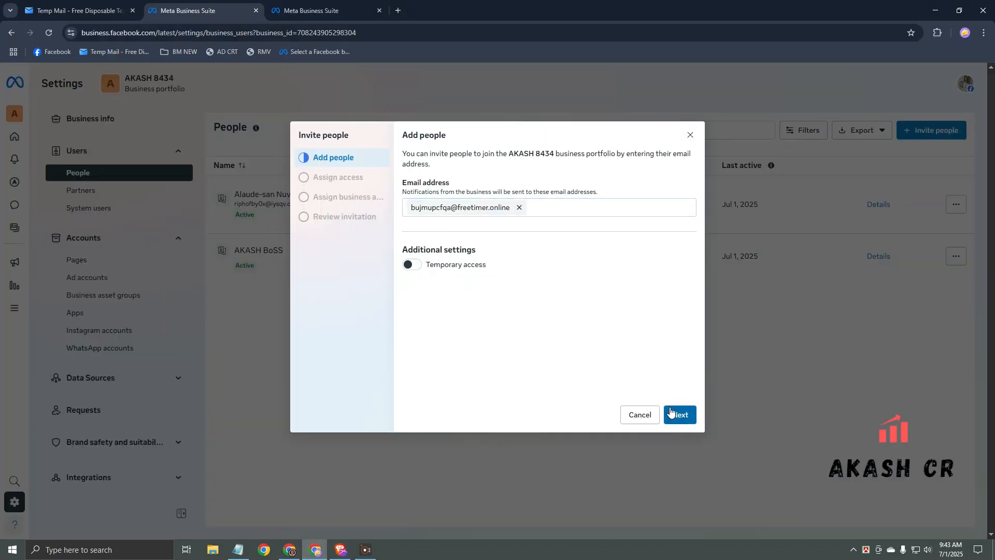
Grant the invitee full control over Everything and the advanced Finance Manage permission, and continue to business assets
{"action": "left_click", "coordinate": [677, 414]}
{"action": "left_click", "coordinate": [450, 350]}
{"action": "scroll", "coordinate": [453, 364], "scroll_direction": "down", "scroll_amount": 2}
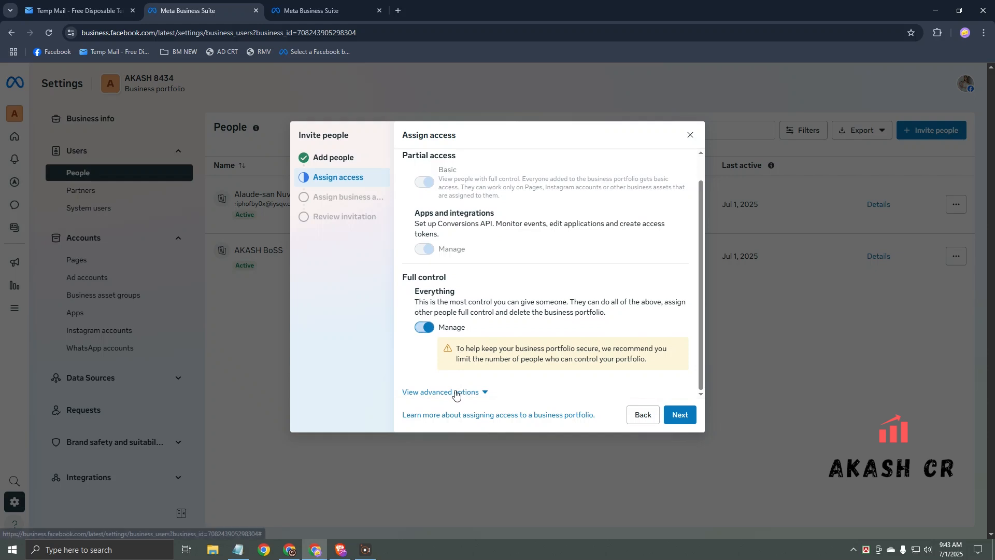
{"action": "left_click", "coordinate": [456, 393]}
{"action": "scroll", "coordinate": [457, 393], "scroll_direction": "down", "scroll_amount": 2}
{"action": "left_click", "coordinate": [457, 393]}
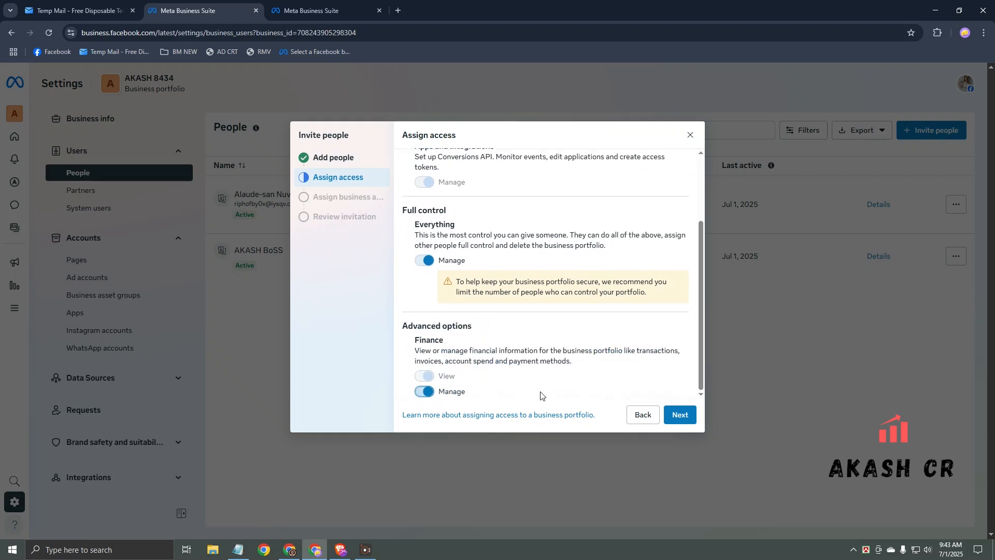
{"action": "left_click", "coordinate": [683, 415]}
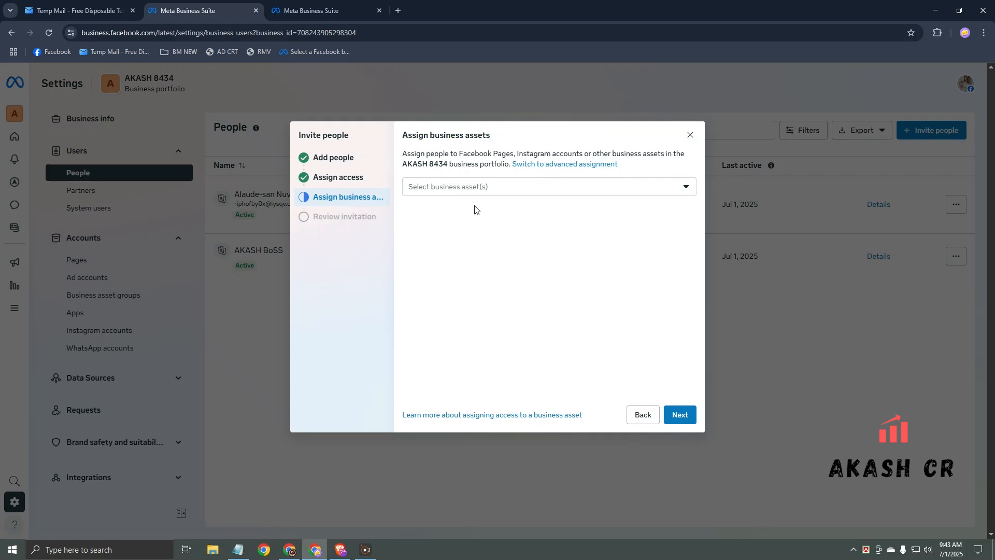
Use advanced assignment to give the invitee Manage ad accounts permission on all ad accounts, and send the invitation
{"action": "left_click", "coordinate": [546, 166]}
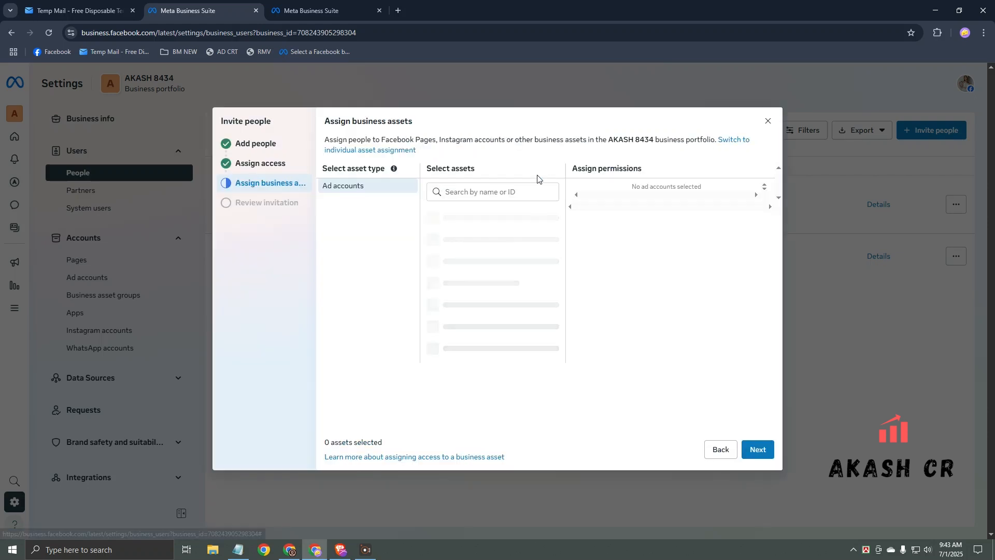
{"action": "left_click", "coordinate": [432, 213]}
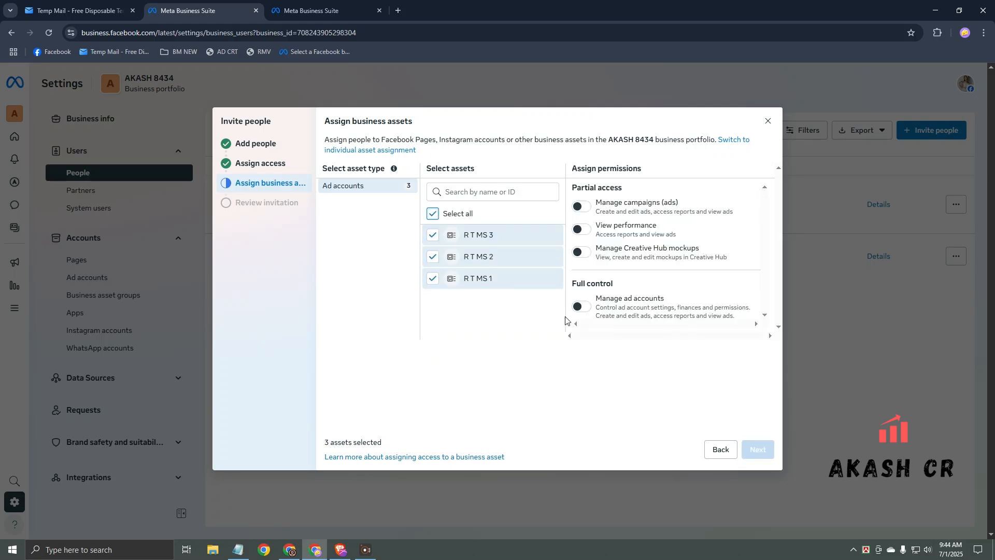
{"action": "left_click", "coordinate": [581, 308]}
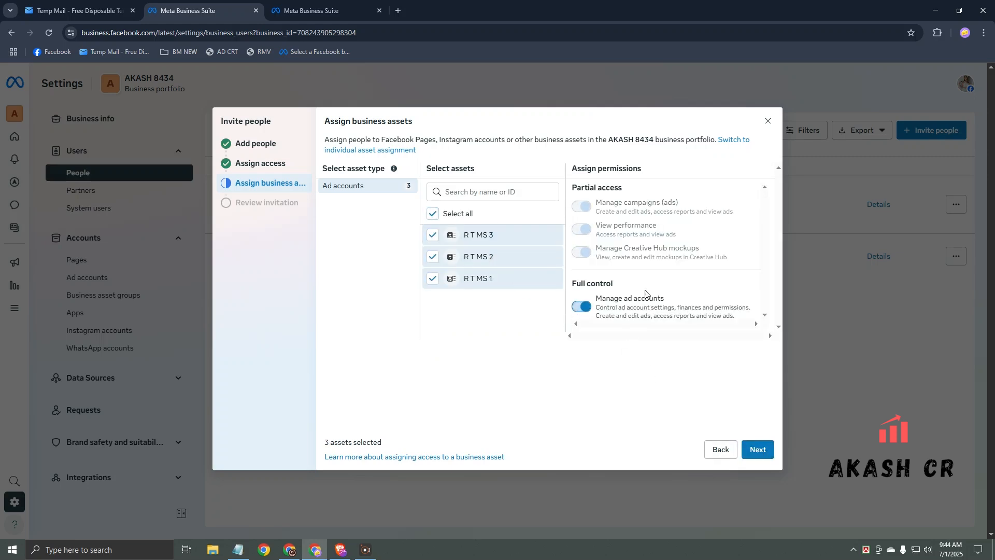
{"action": "left_click", "coordinate": [756, 448]}
{"action": "left_click", "coordinate": [642, 413]}
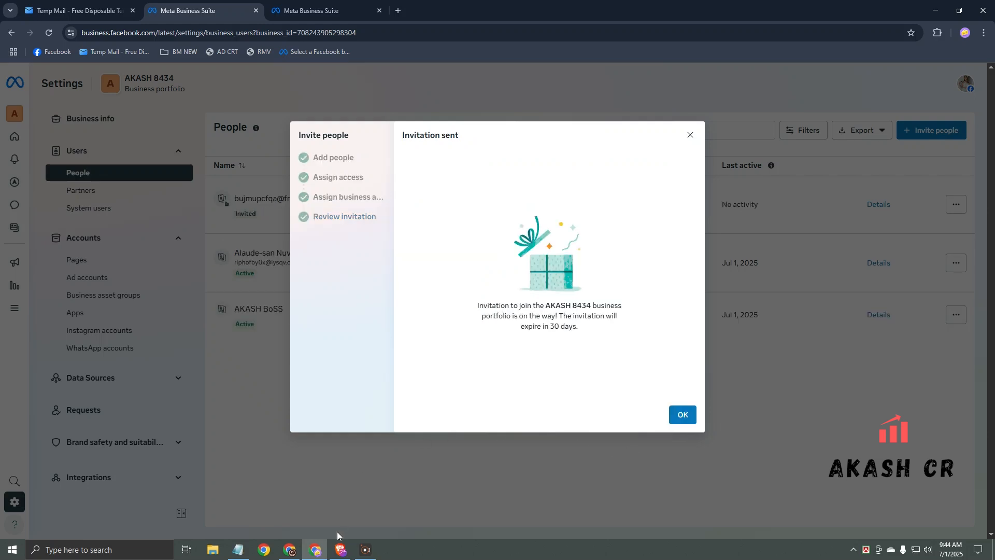
Switch to the NiceMail inbox, refresh the messages, and open the invitation link from the AKASH 8434 message
{"action": "left_click", "coordinate": [341, 550]}
{"action": "left_click", "coordinate": [718, 370]}
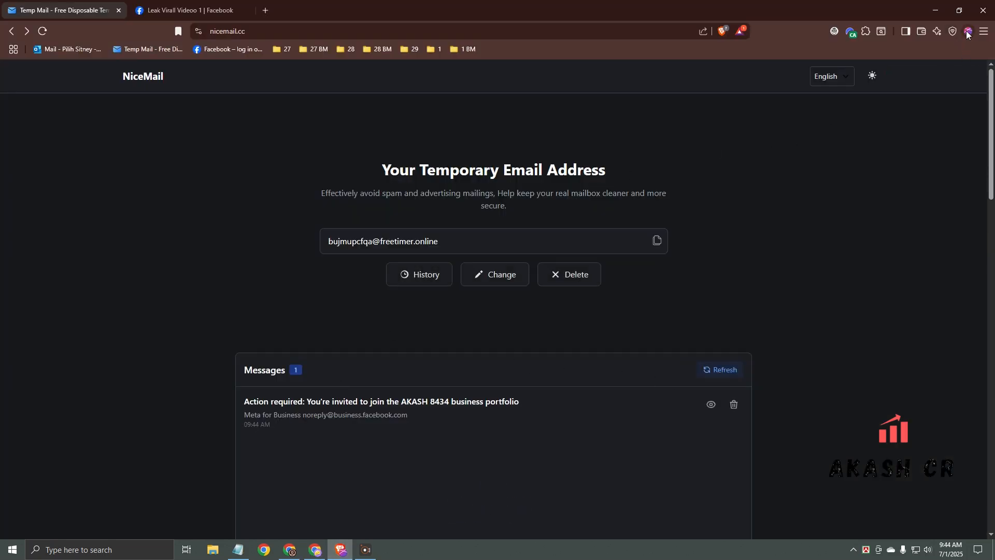
{"action": "left_click", "coordinate": [454, 399]}
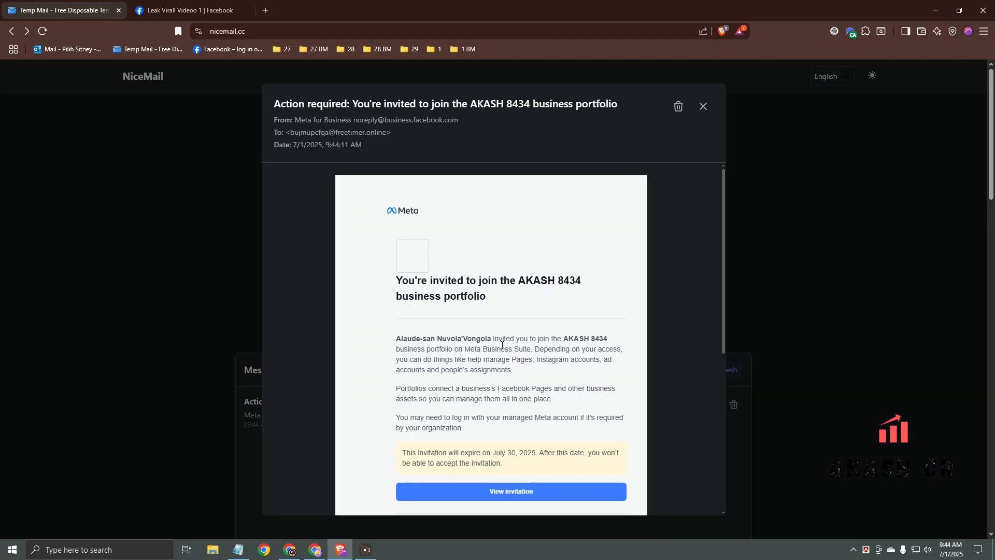
{"action": "scroll", "coordinate": [501, 345], "scroll_direction": "down", "scroll_amount": 2}
{"action": "left_click", "coordinate": [495, 387]}
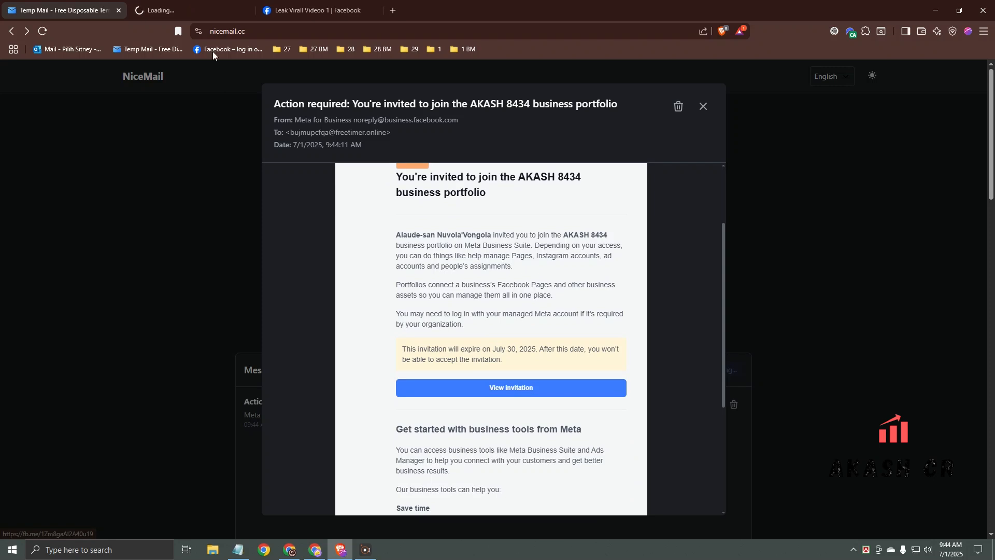
{"action": "left_click", "coordinate": [204, 6]}
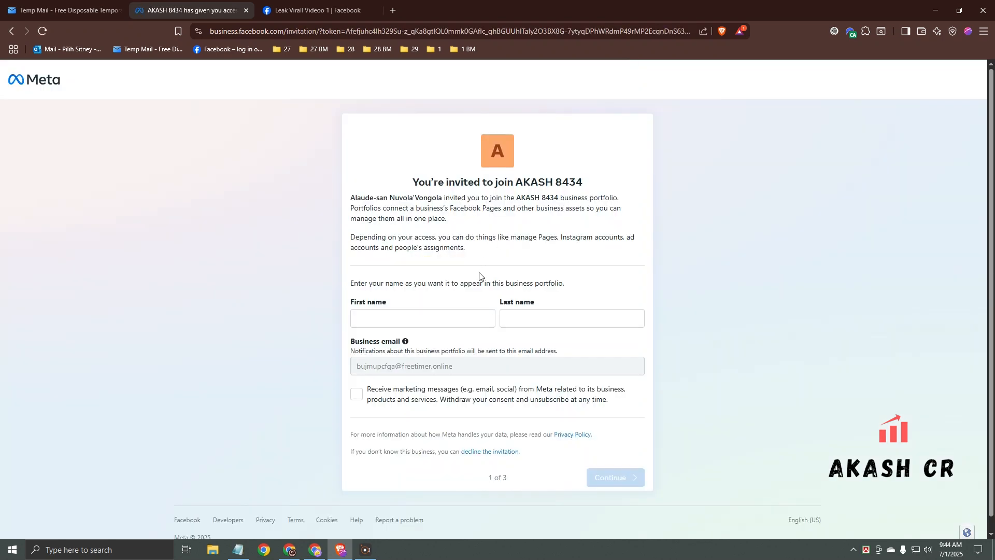
Fill in the account holder's first and last name on the AKASH 8434 invitation and continue
{"action": "scroll", "coordinate": [479, 276], "scroll_direction": "down", "scroll_amount": 1}
{"action": "left_click", "coordinate": [562, 304]}
{"action": "left_click", "coordinate": [596, 331]}
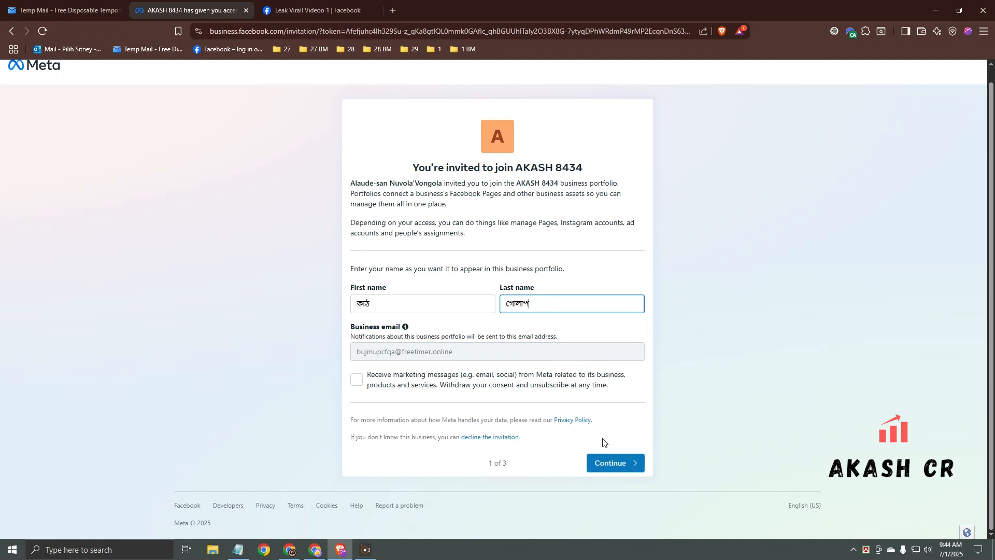
{"action": "left_click", "coordinate": [611, 463]}
{"action": "left_click", "coordinate": [606, 386]}
{"action": "left_click", "coordinate": [596, 395]}
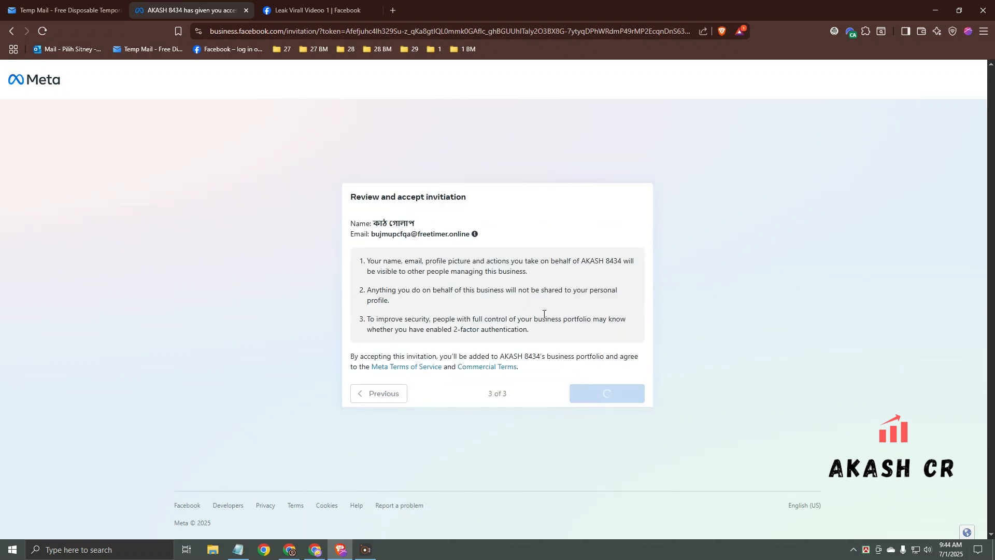
{"action": "left_click", "coordinate": [484, 267]}
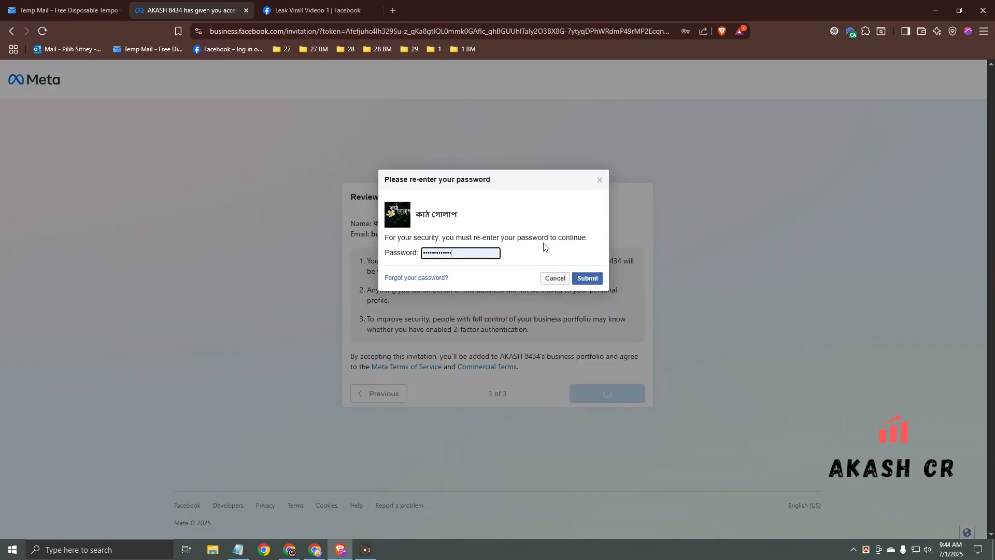
{"action": "left_click", "coordinate": [588, 280]}
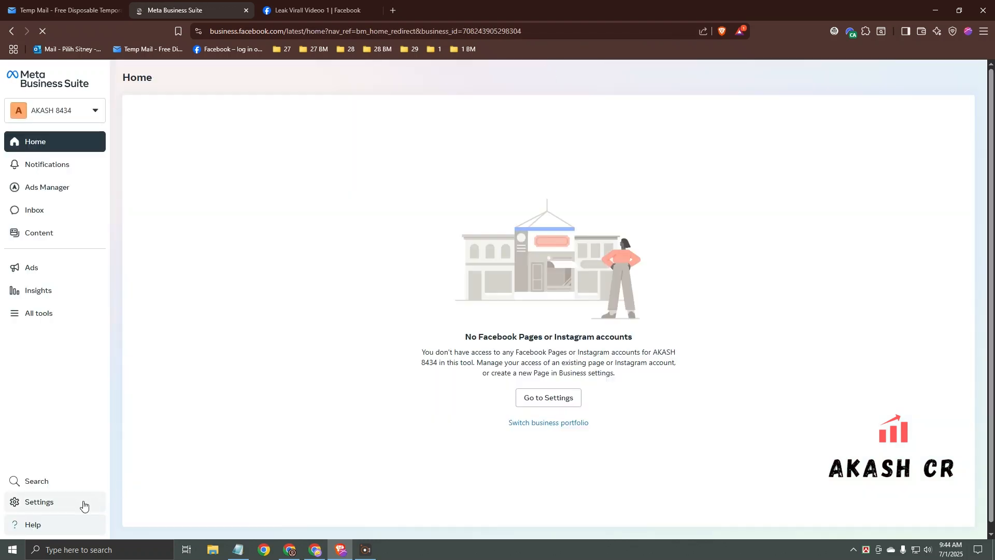
Open the AKASH 8434 settings and view the portfolio's ad accounts
{"action": "left_click", "coordinate": [77, 506]}
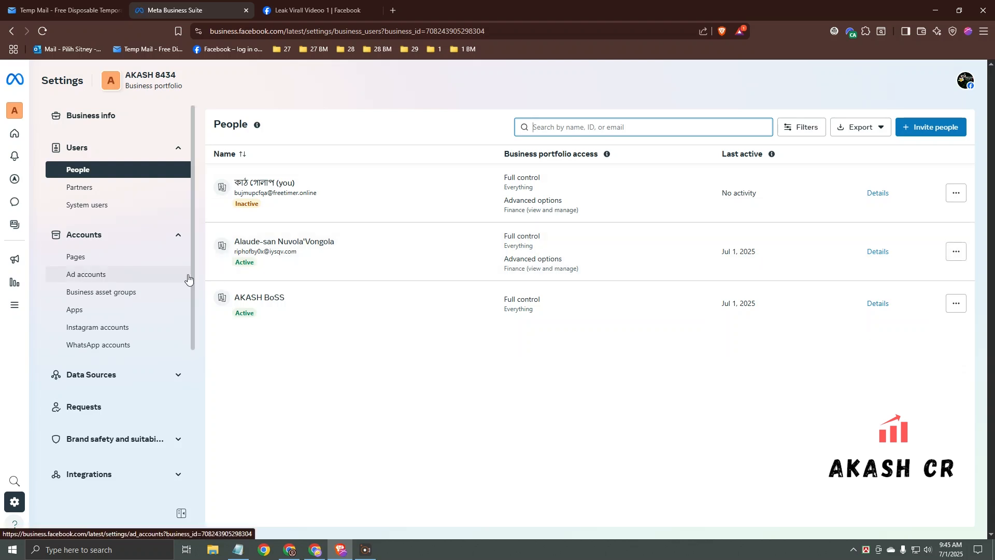
{"action": "left_click", "coordinate": [162, 275]}
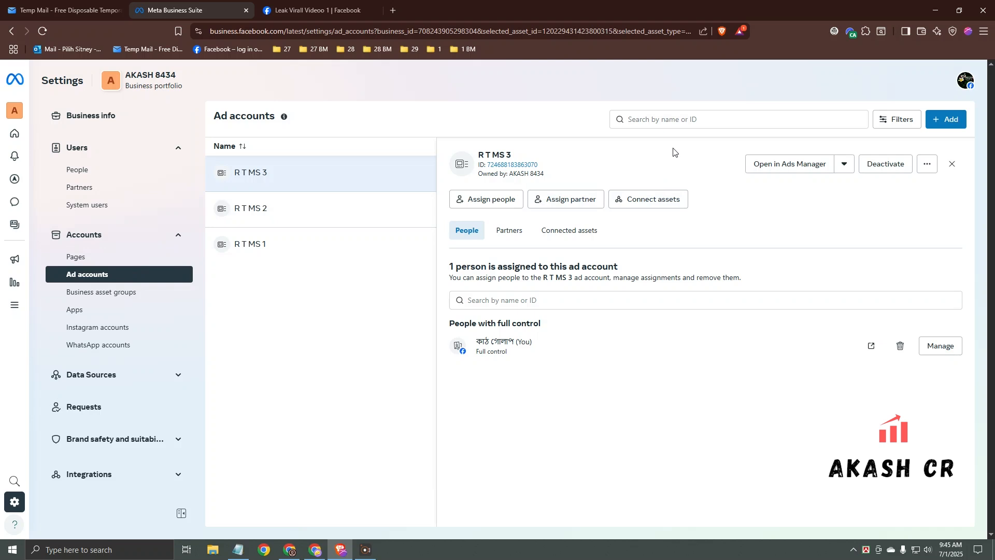
Open the R T MS 3 ad account's billing and payment settings and start adding a payment method
{"action": "left_click", "coordinate": [842, 164]}
{"action": "left_click", "coordinate": [811, 192]}
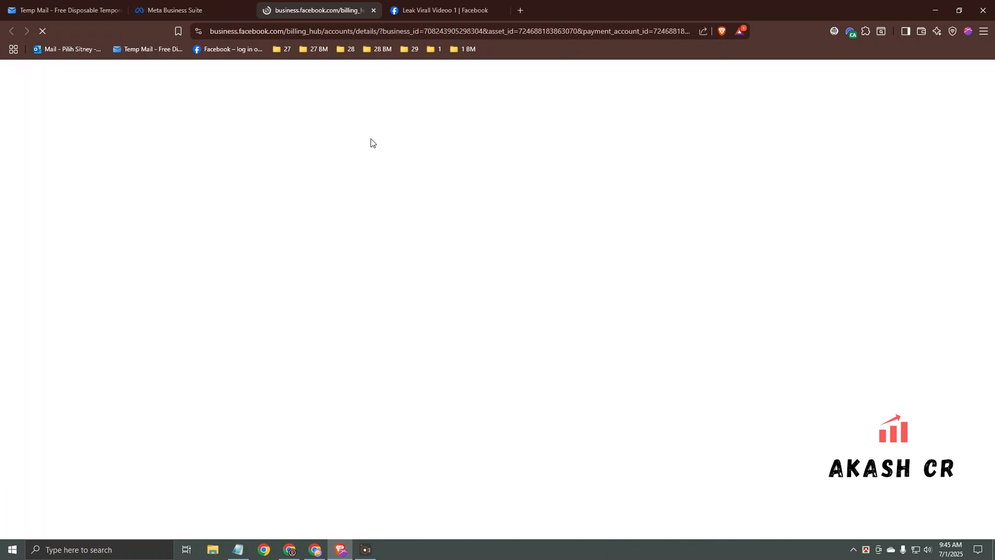
{"action": "left_click", "coordinate": [229, 15]}
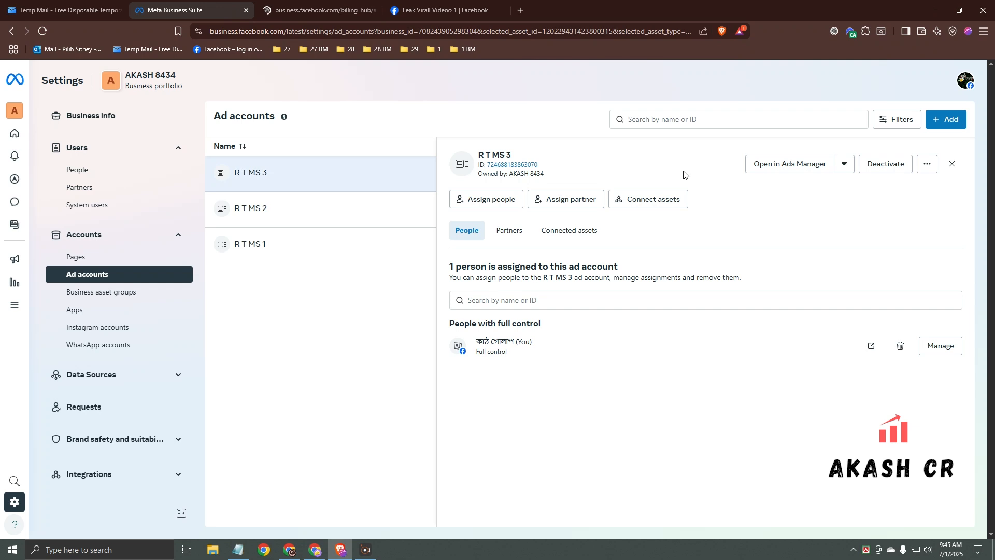
{"action": "left_click", "coordinate": [844, 165]}
{"action": "left_click", "coordinate": [332, 15]}
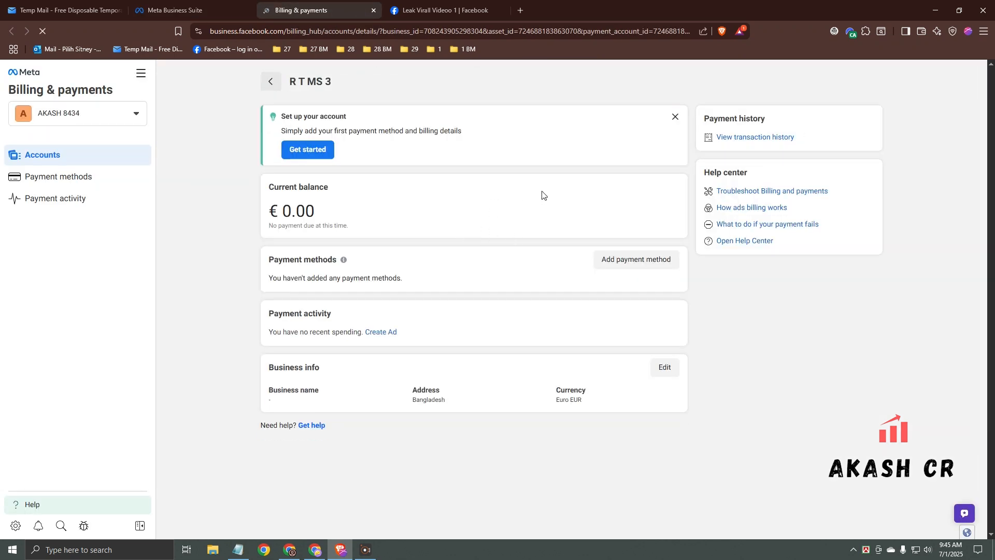
{"action": "left_click", "coordinate": [632, 262]}
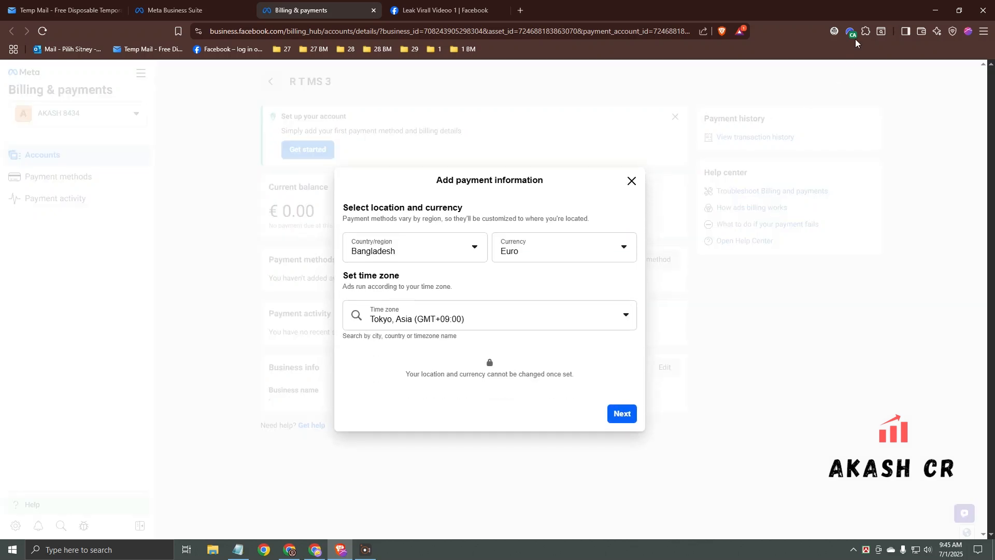
Check the NordVPN connection, look at the other two browser profiles, and return to the payment information dialog
{"action": "left_click", "coordinate": [851, 32]}
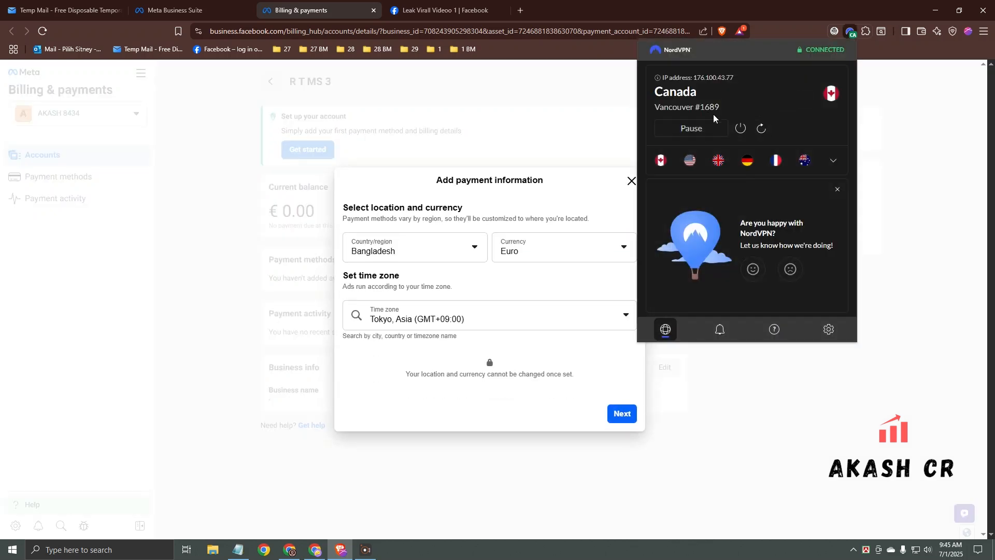
{"action": "left_click", "coordinate": [294, 547]}
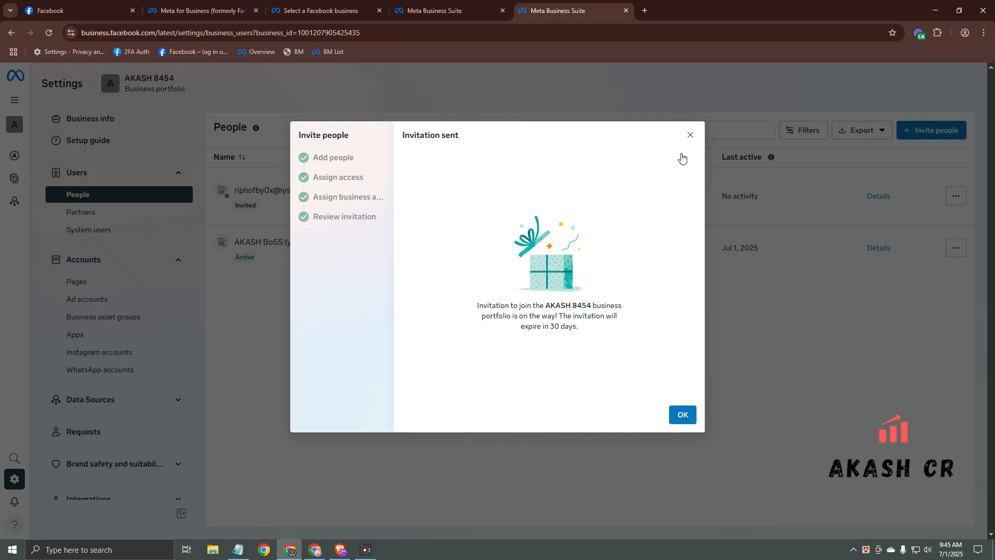
{"action": "left_click", "coordinate": [315, 549]}
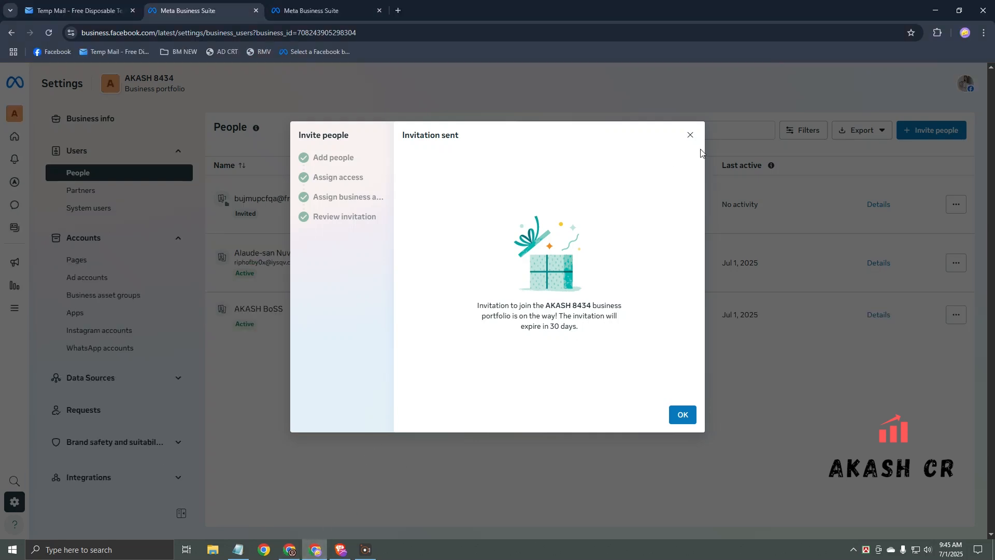
{"action": "left_click", "coordinate": [341, 550]}
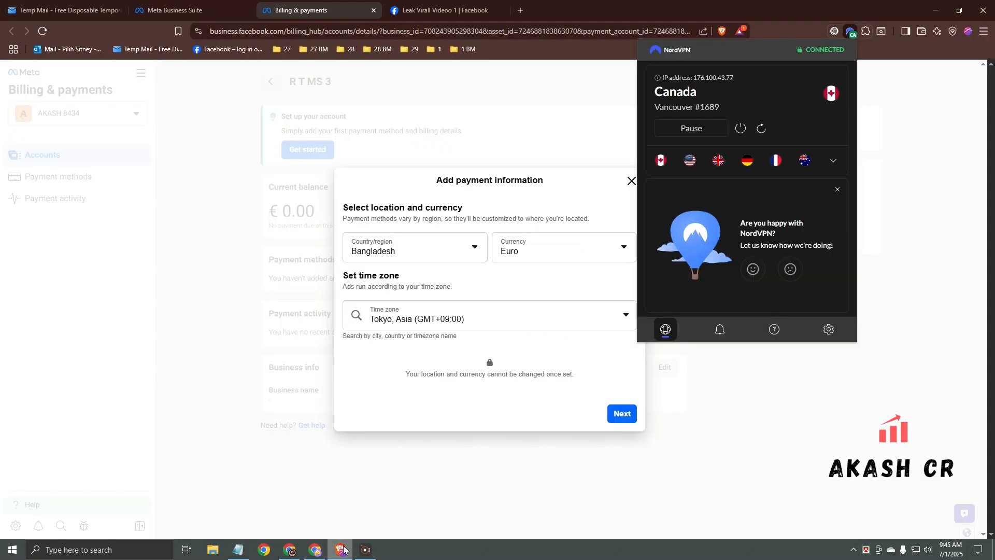
{"action": "left_click", "coordinate": [585, 217]}
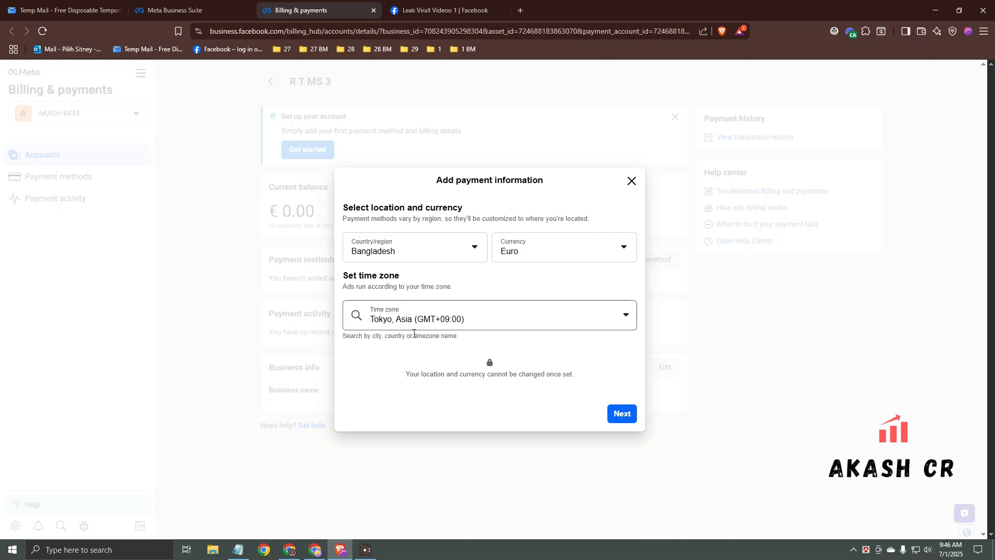
Accept Bangladesh, Euro and the Tokyo time zone, and try to save a card using the extension's Decline BIN card details
{"action": "left_click", "coordinate": [618, 419]}
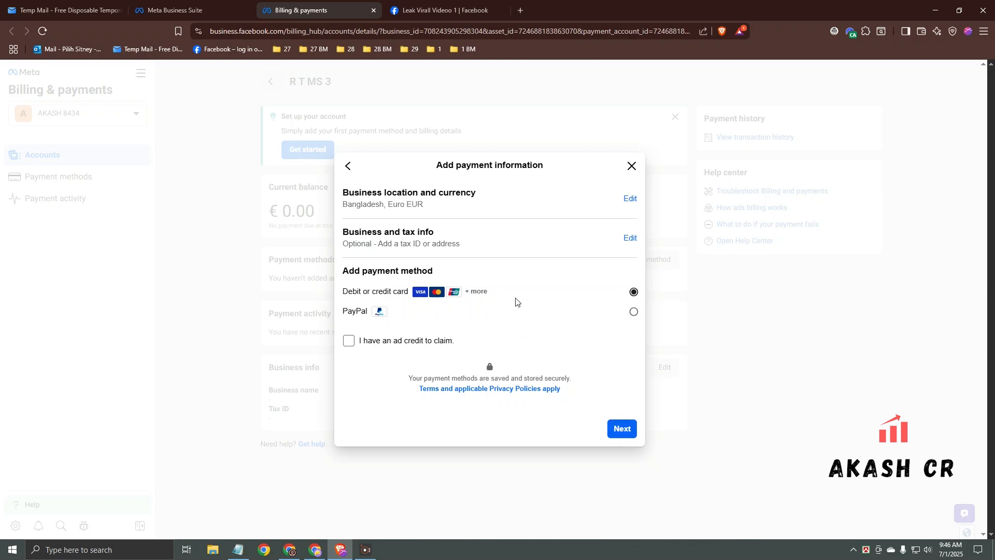
{"action": "left_click", "coordinate": [621, 430]}
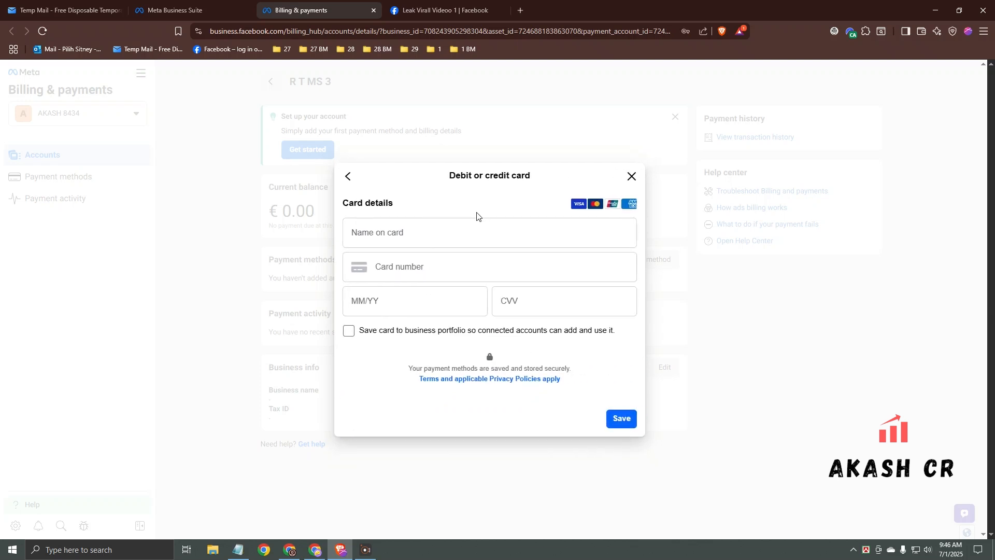
{"action": "left_click", "coordinate": [831, 31]}
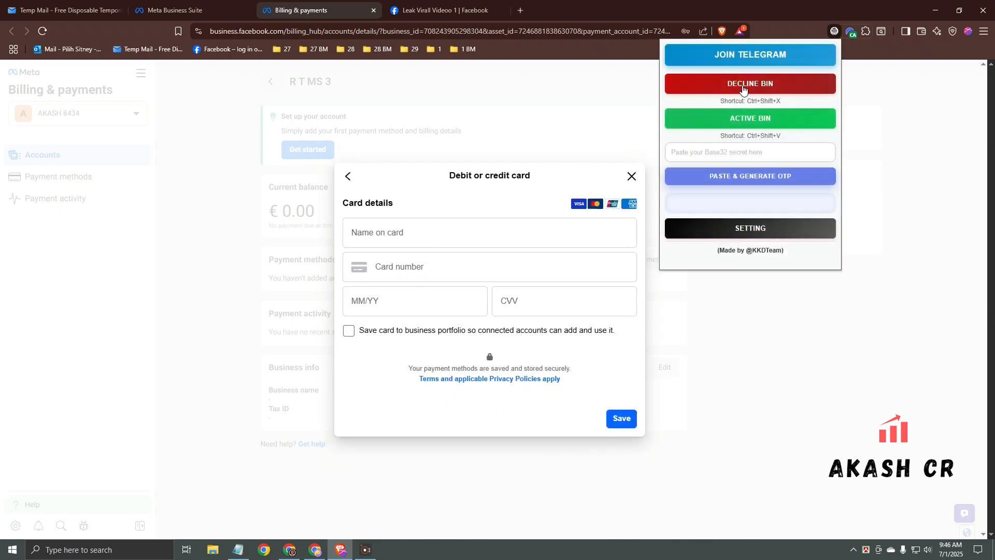
{"action": "left_click", "coordinate": [815, 85]}
{"action": "left_click", "coordinate": [576, 351]}
{"action": "left_click", "coordinate": [619, 420]}
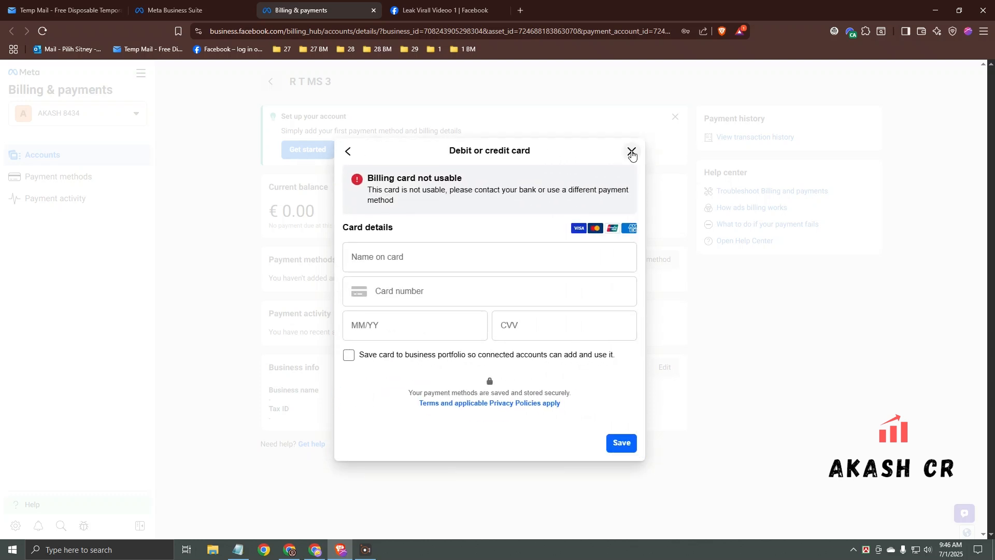
{"action": "left_click", "coordinate": [631, 152]}
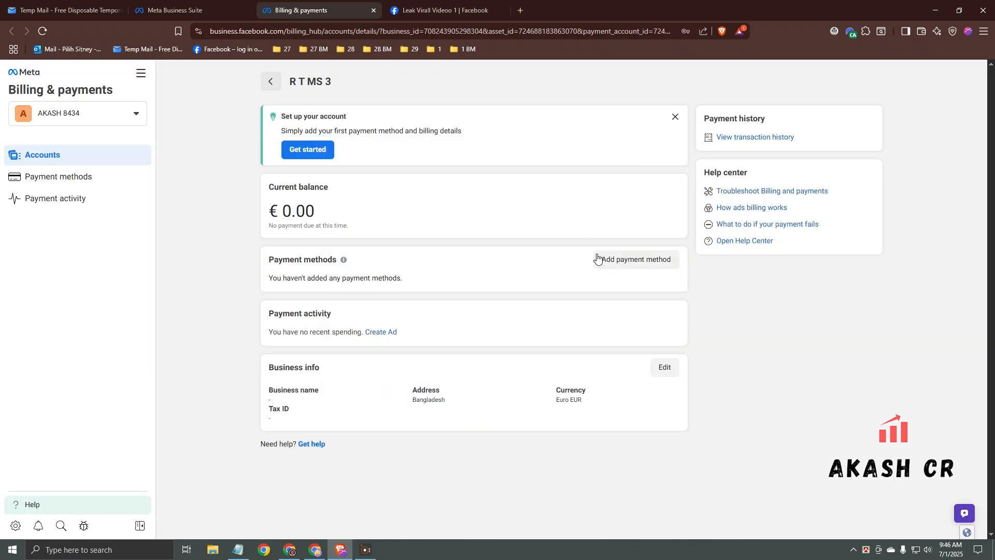
Add a Visa card as the payment method for R T MS 3 without saving it to the business portfolio
{"action": "left_click", "coordinate": [635, 261]}
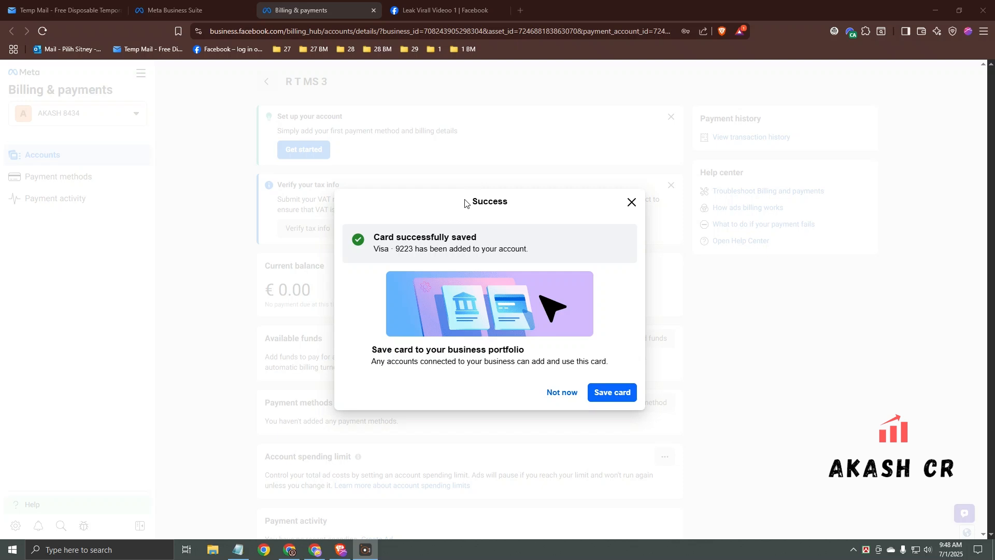
{"action": "left_click", "coordinate": [561, 392]}
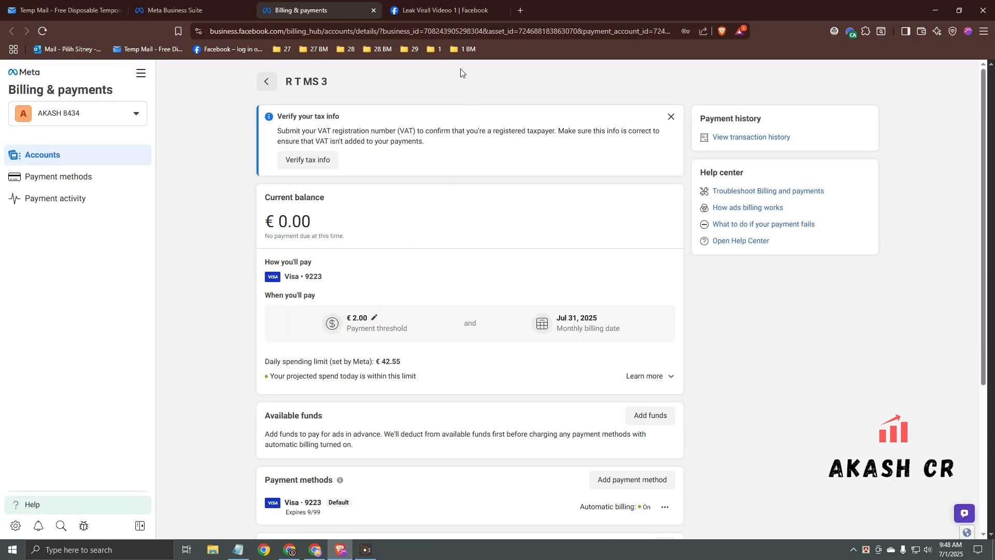
Switch to the Leak Virall Videoo 1 Facebook page and start creating a new ad from it
{"action": "left_click", "coordinate": [444, 10]}
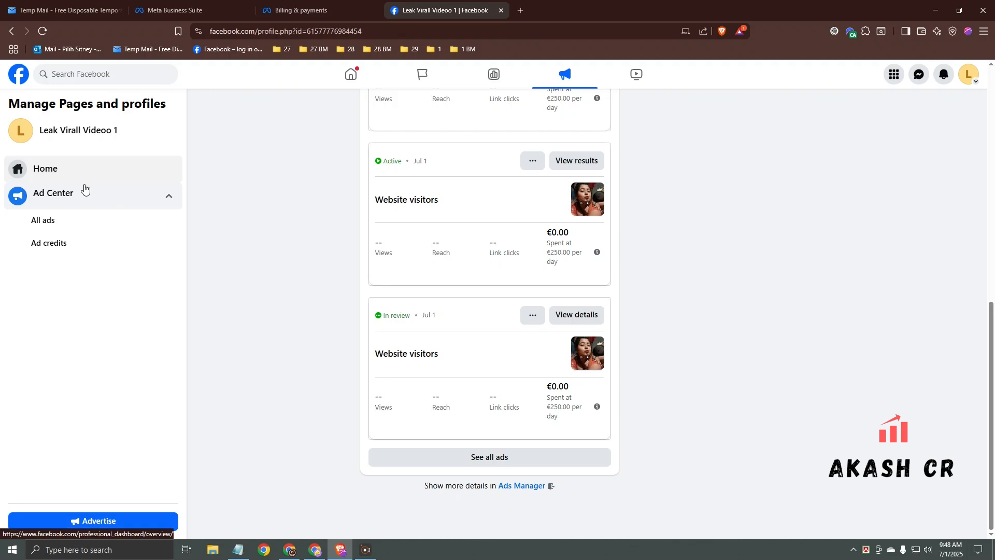
{"action": "left_click", "coordinate": [75, 176]}
{"action": "left_click", "coordinate": [57, 240]}
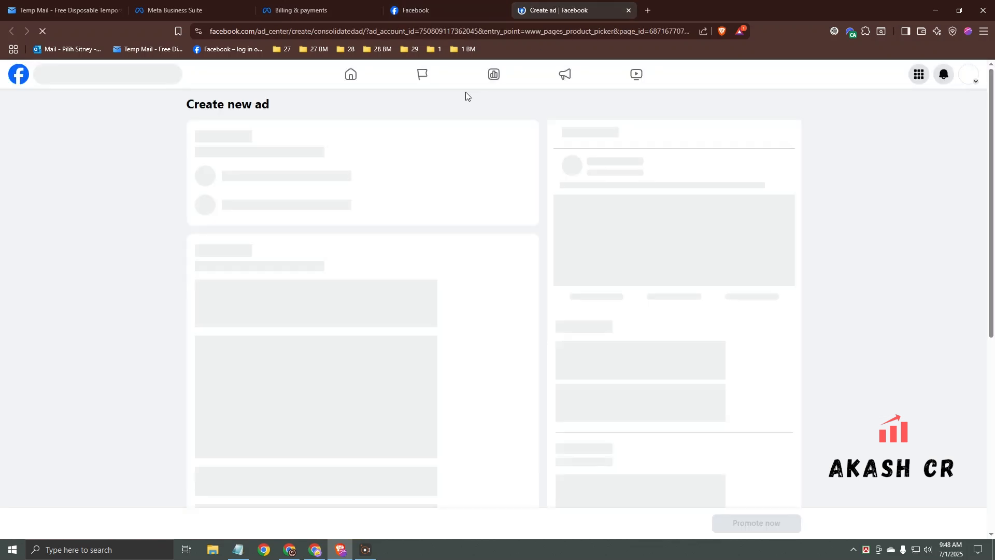
Copy the R T MS 3 ad account ID and reload the ad creation page with it in the URL's ad_account_id
{"action": "left_click", "coordinate": [229, 11]}
{"action": "left_click", "coordinate": [518, 166]}
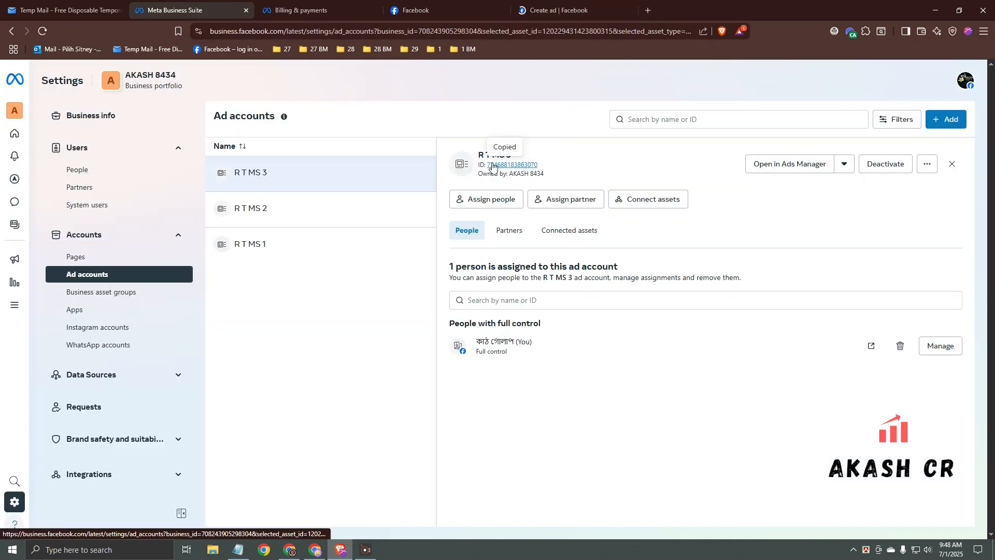
{"action": "left_click", "coordinate": [550, 12]}
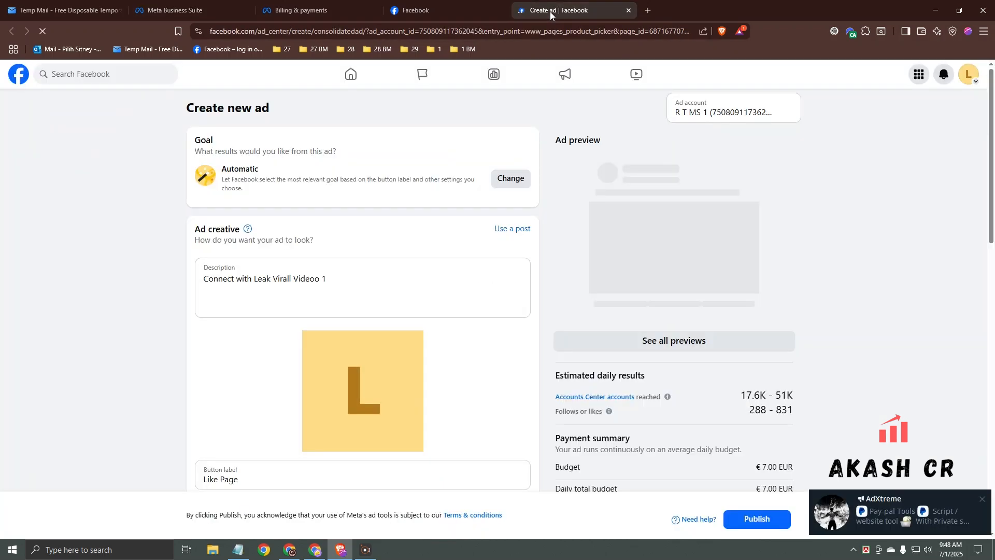
{"action": "left_click", "coordinate": [983, 498]}
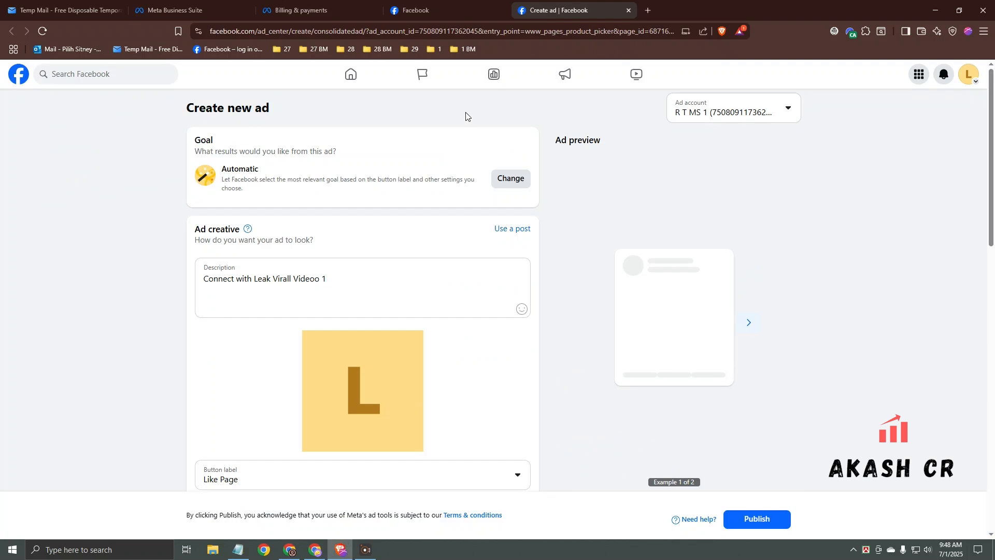
{"action": "left_click", "coordinate": [453, 39]}
{"action": "double_click", "coordinate": [465, 35]}
{"action": "key", "text": "ctrl+v"}
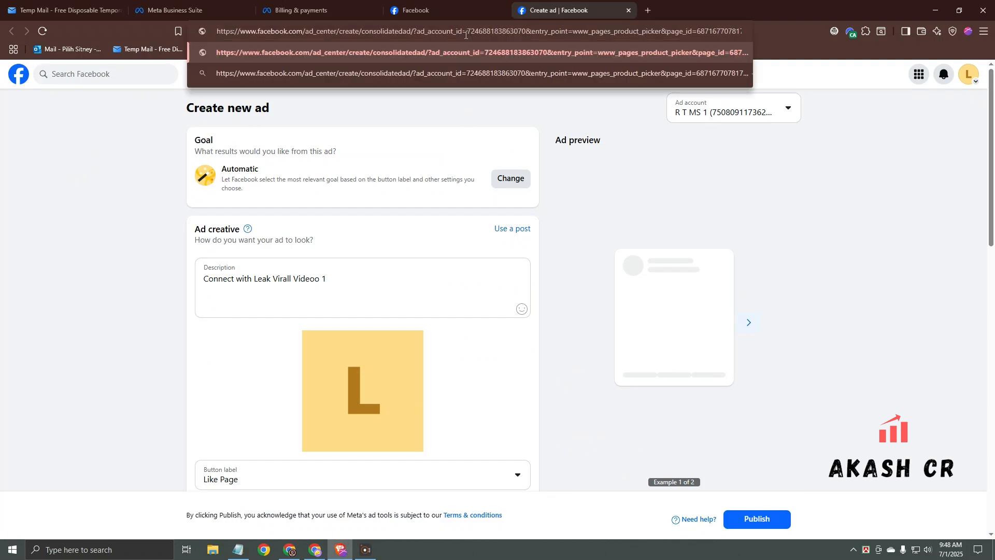
{"action": "key", "text": "Return"}
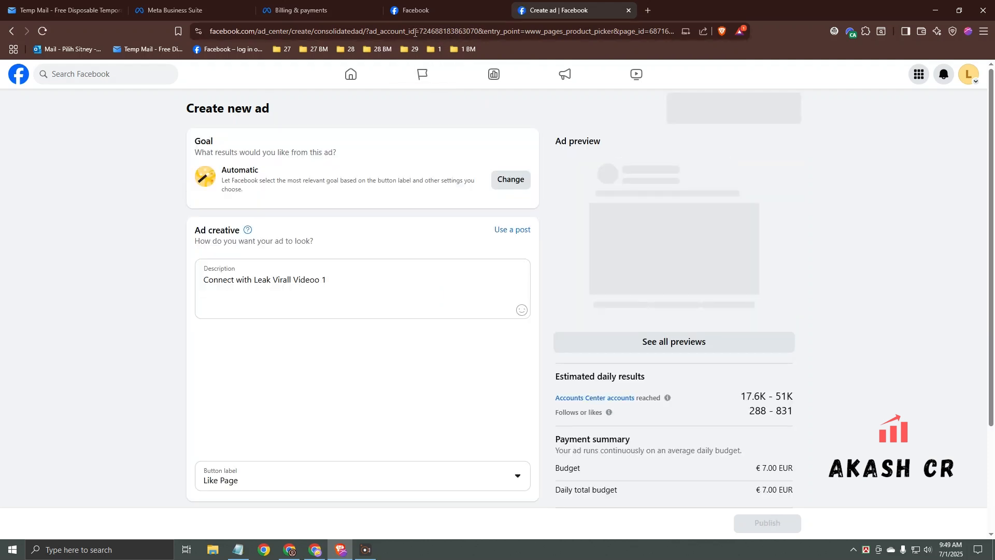
Authenticate the phone number for the R T MS 3 ad account and finish the confirmation
{"action": "left_click", "coordinate": [513, 179]}
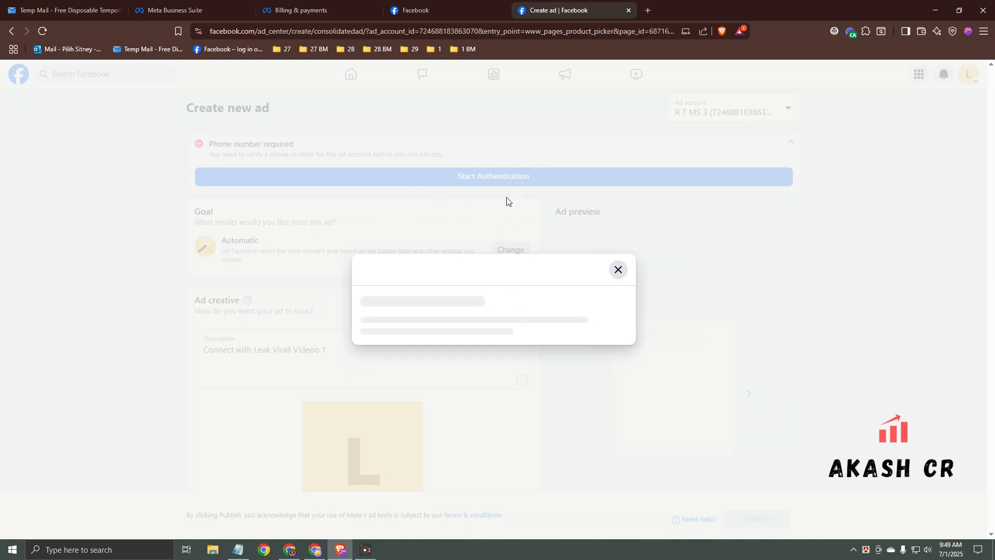
{"action": "left_click", "coordinate": [594, 280]}
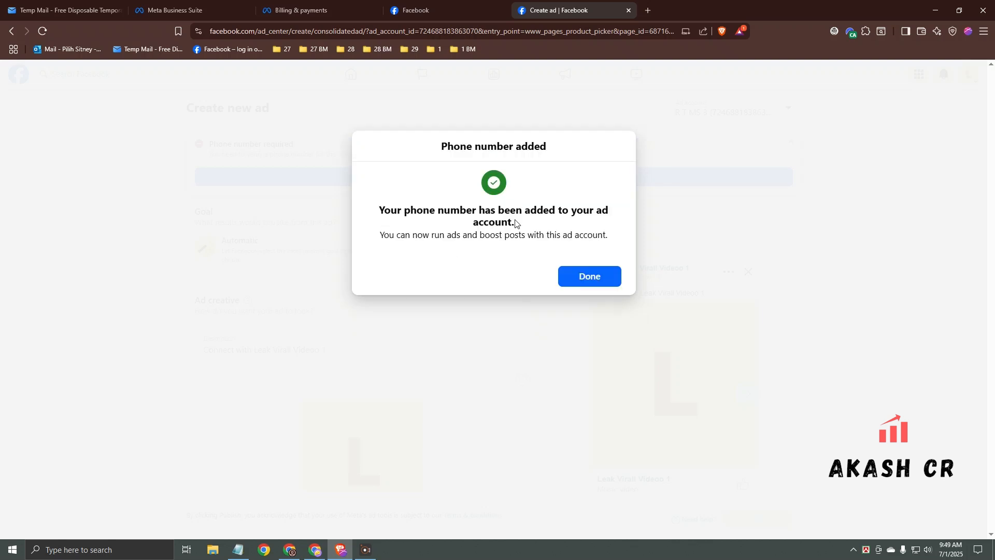
{"action": "left_click", "coordinate": [588, 278]}
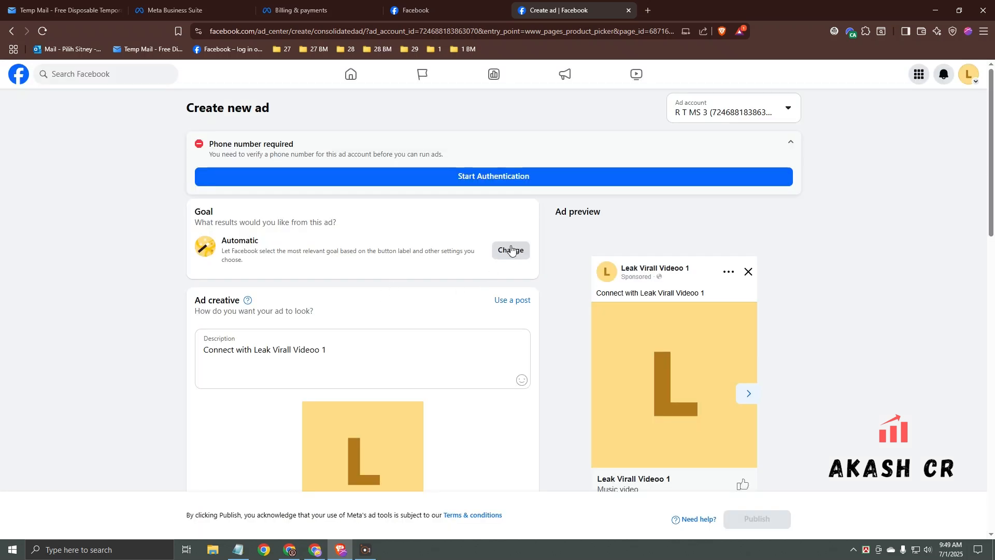
Change the ad's goal to Get more website visitors
{"action": "left_click", "coordinate": [509, 250]}
{"action": "left_click", "coordinate": [417, 352]}
{"action": "left_click", "coordinate": [623, 496]}
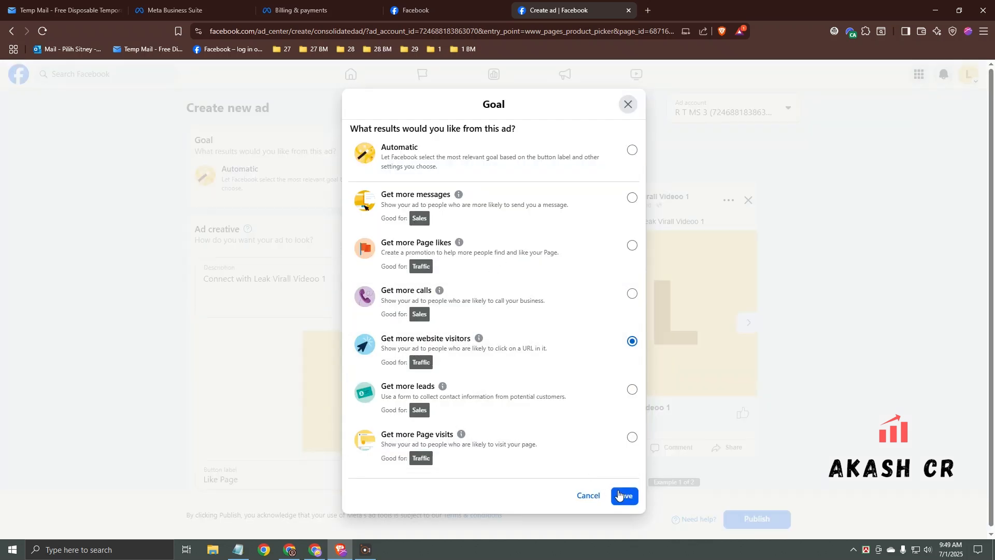
Clear the ad's description and set its button label to Watch more
{"action": "left_click", "coordinate": [327, 272]}
{"action": "left_click_drag", "start_coordinate": [327, 272], "coordinate": [182, 258]}
{"action": "key", "text": "BackSpace"}
{"action": "scroll", "coordinate": [236, 266], "scroll_direction": "down", "scroll_amount": 6}
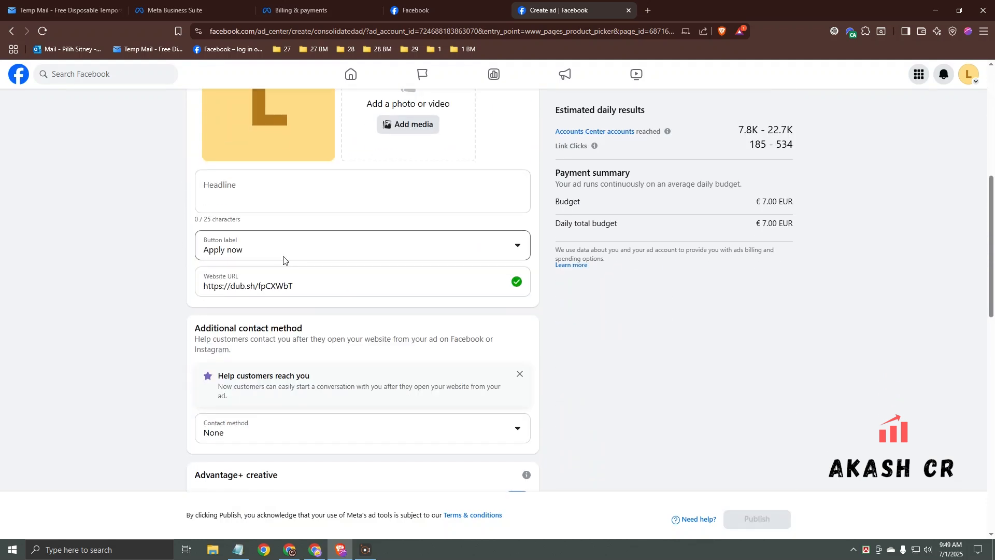
{"action": "left_click", "coordinate": [280, 253]}
{"action": "left_click", "coordinate": [228, 439]}
{"action": "scroll", "coordinate": [195, 285], "scroll_direction": "down", "scroll_amount": 3}
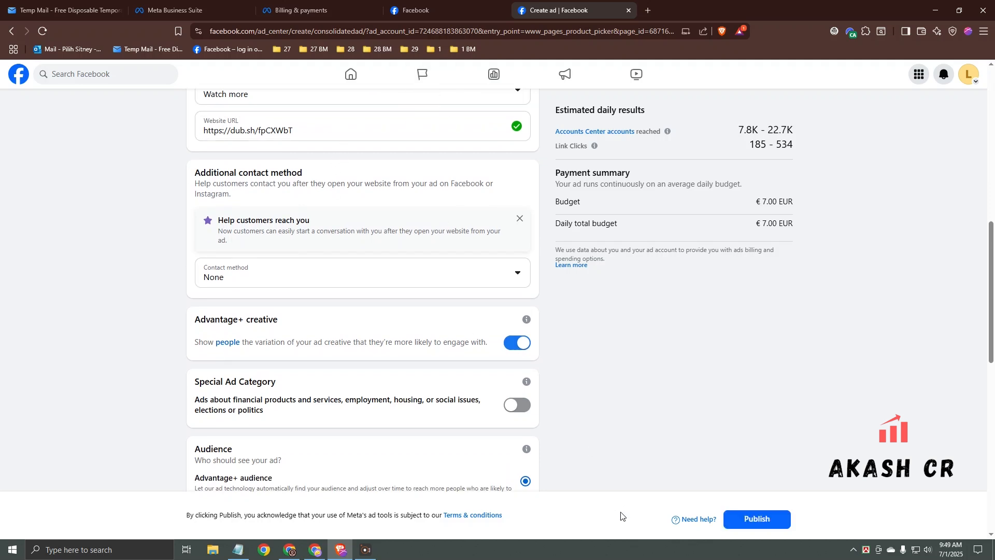
{"action": "left_click", "coordinate": [302, 130]}
{"action": "key", "text": "ctrl+a"}
{"action": "type", "text": "https://dub.sh/4w36Yk7"}
{"action": "left_click", "coordinate": [146, 145]}
{"action": "scroll", "coordinate": [404, 251], "scroll_direction": "down", "scroll_amount": 8}
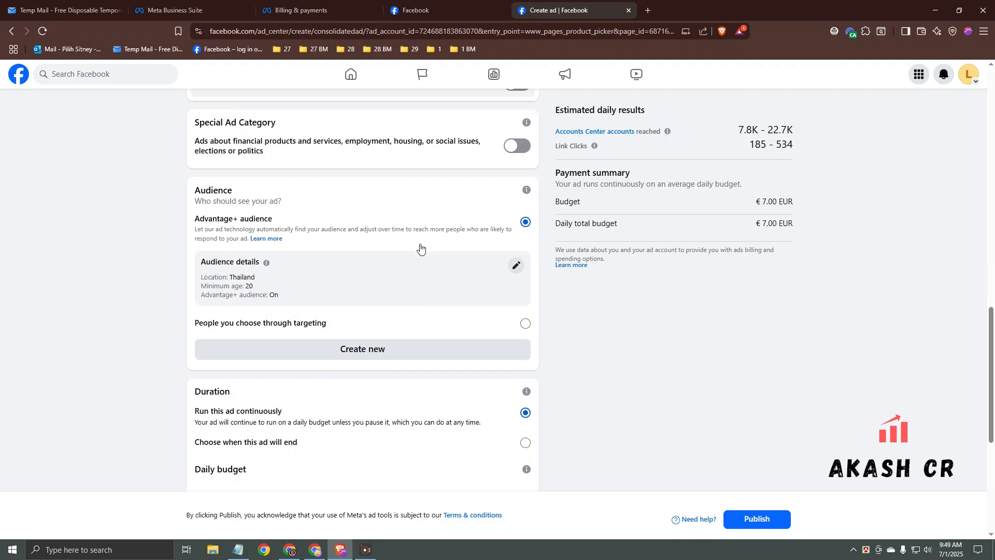
Turn off Advantage+ placements and exclude Messenger and Instagram, keeping only the Facebook placement
{"action": "scroll", "coordinate": [419, 303], "scroll_direction": "down", "scroll_amount": 5}
{"action": "left_click", "coordinate": [519, 342]}
{"action": "left_click", "coordinate": [525, 337]}
{"action": "left_click", "coordinate": [526, 314]}
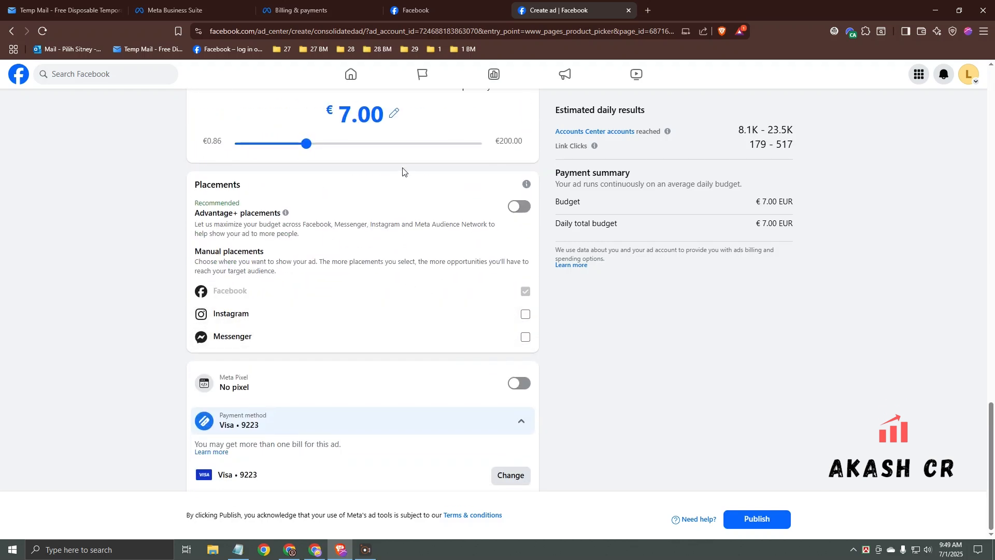
Review the ad's creative, website URL, audience, duration, budget, placements and payment method
{"action": "scroll", "coordinate": [406, 164], "scroll_direction": "up", "scroll_amount": 10}
{"action": "scroll", "coordinate": [405, 217], "scroll_direction": "up", "scroll_amount": 5}
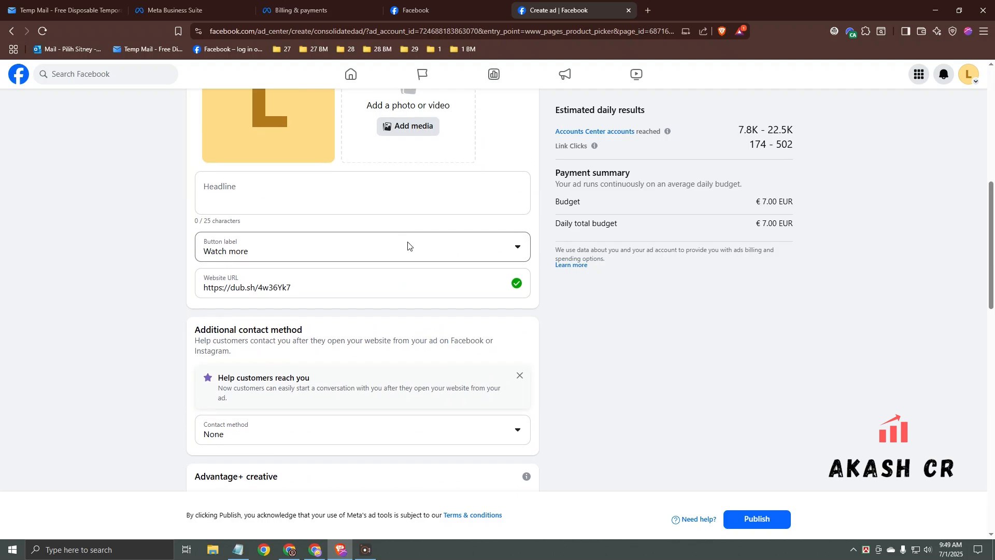
{"action": "scroll", "coordinate": [461, 295], "scroll_direction": "down", "scroll_amount": 2}
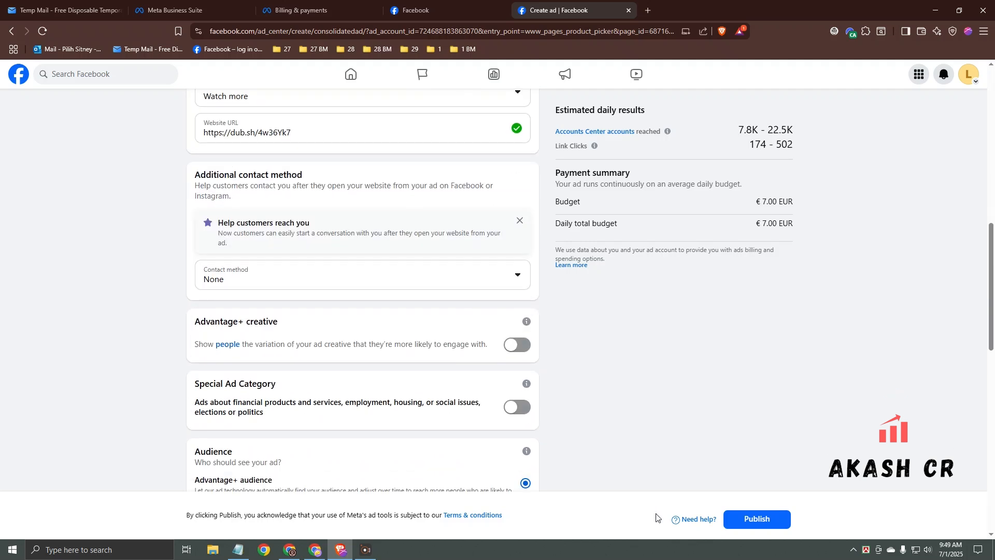
{"action": "scroll", "coordinate": [656, 514], "scroll_direction": "down", "scroll_amount": 5}
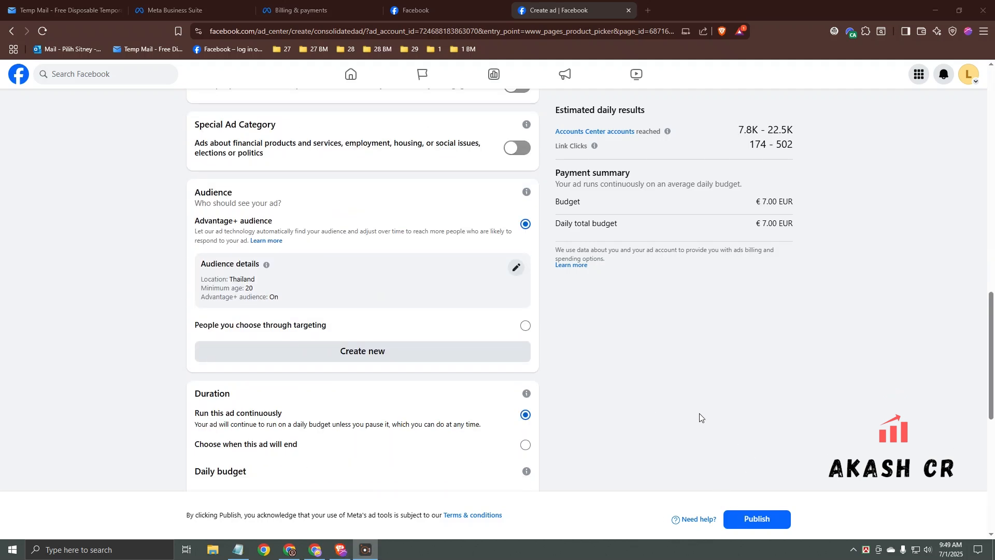
{"action": "scroll", "coordinate": [596, 362], "scroll_direction": "down", "scroll_amount": 8}
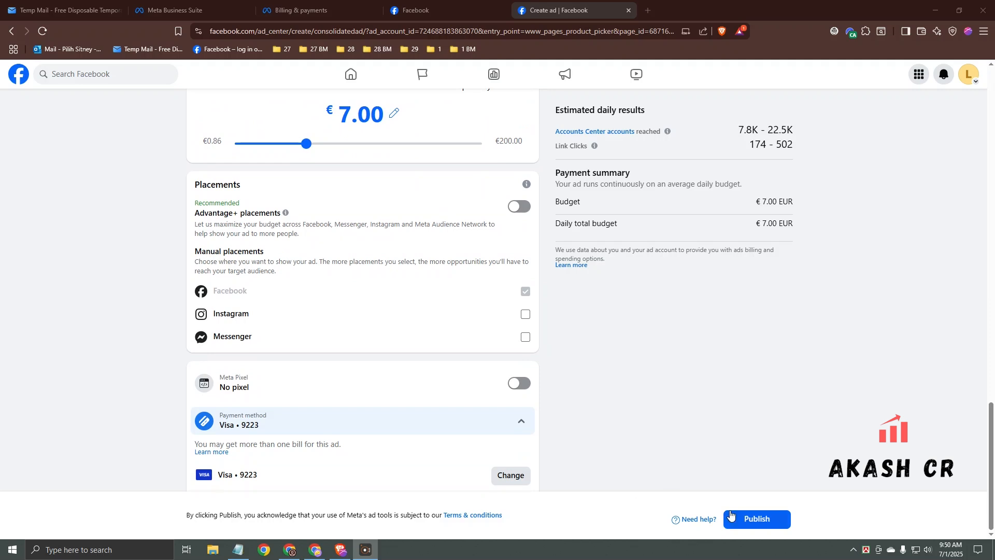
Publish the website-visitor ad and close its creation page
{"action": "left_click", "coordinate": [757, 519]}
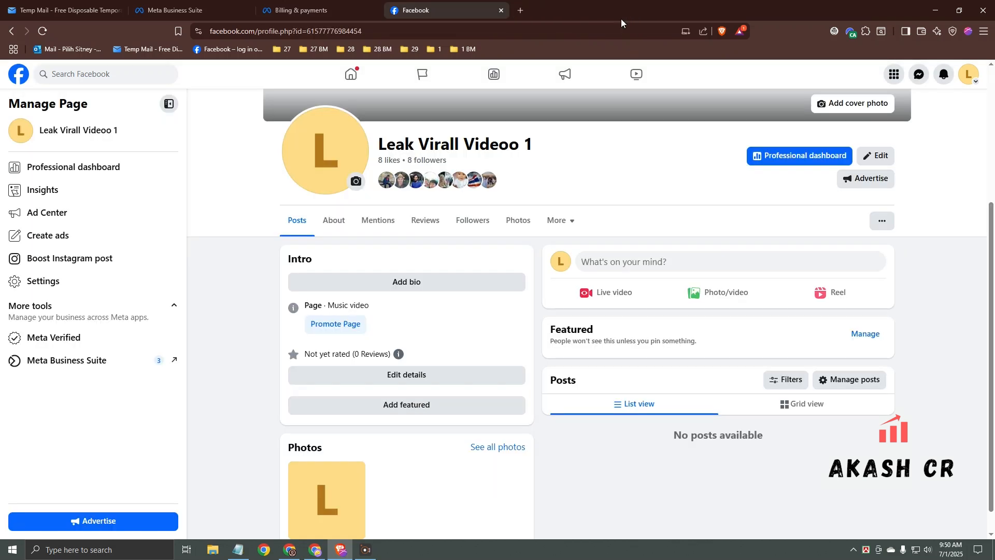
{"action": "left_click", "coordinate": [629, 10]}
Open the Ad Center of the page Leak Virall Videoo 1 and check the status of its recent ads
{"action": "left_click", "coordinate": [126, 214]}
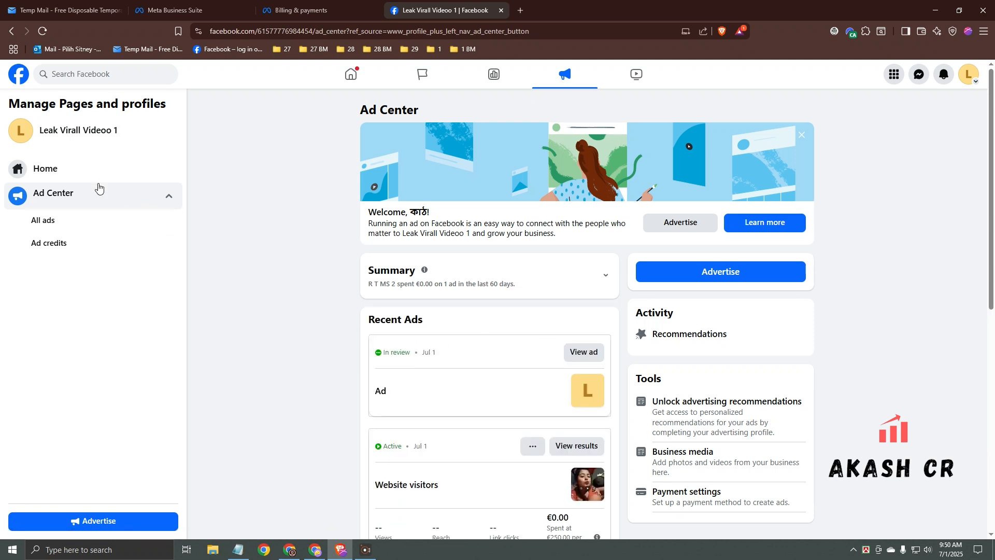
{"action": "left_click", "coordinate": [89, 171]}
{"action": "left_click", "coordinate": [77, 212]}
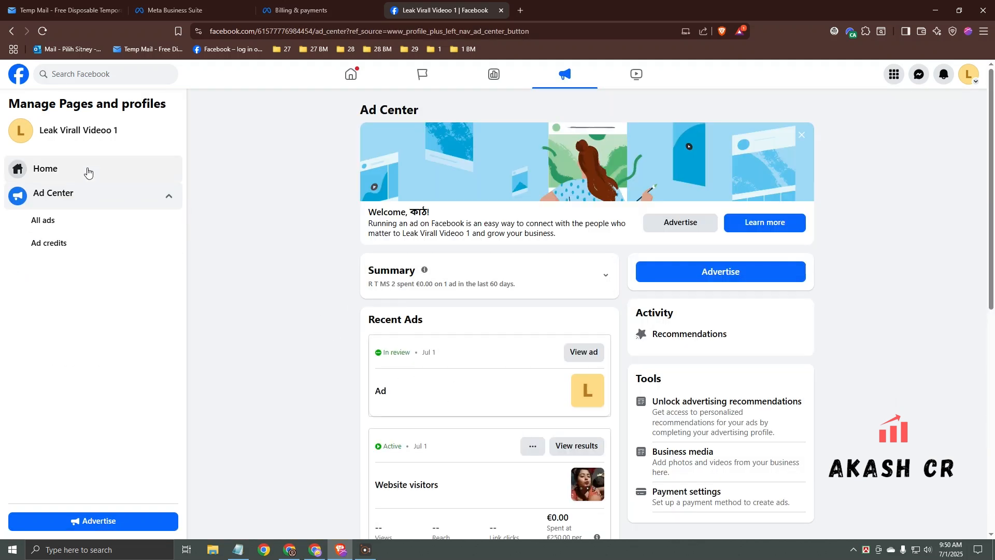
{"action": "left_click", "coordinate": [88, 171]}
{"action": "left_click", "coordinate": [93, 219]}
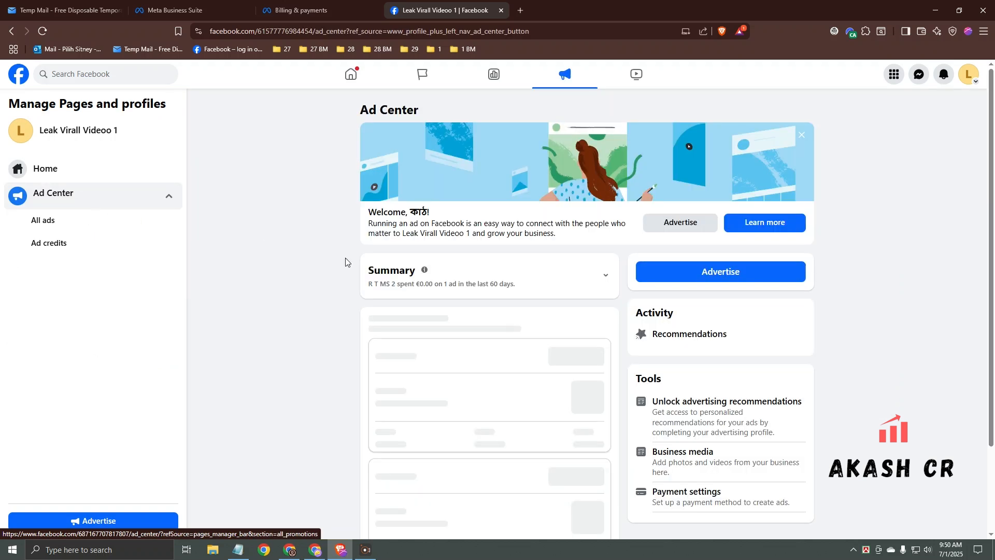
{"action": "left_click", "coordinate": [102, 173]}
{"action": "left_click", "coordinate": [71, 218]}
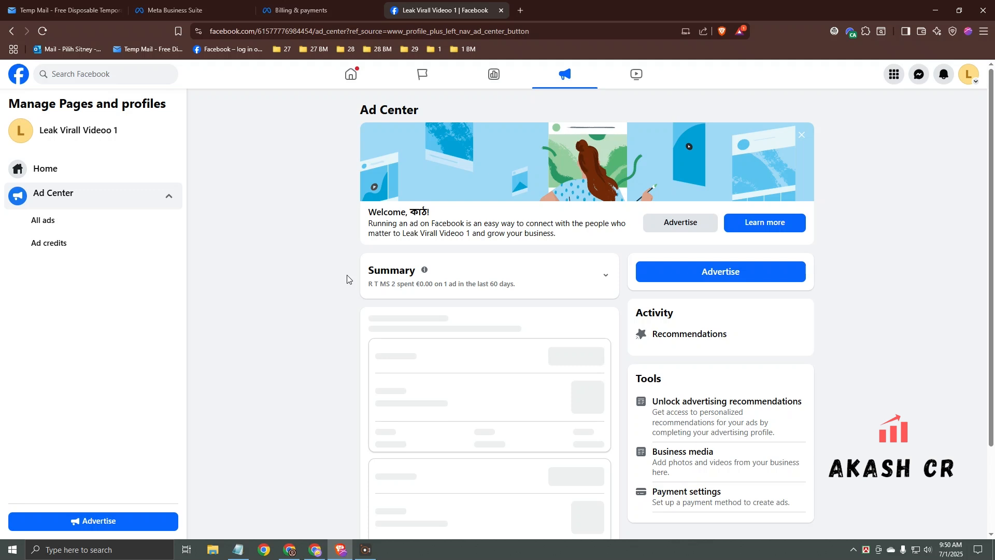
Reload the billing page of ad account R T MS 3 repeatedly and check its account and payment method status
{"action": "key", "text": "ctrl+shift+Tab"}
{"action": "right_click", "coordinate": [429, 168]}
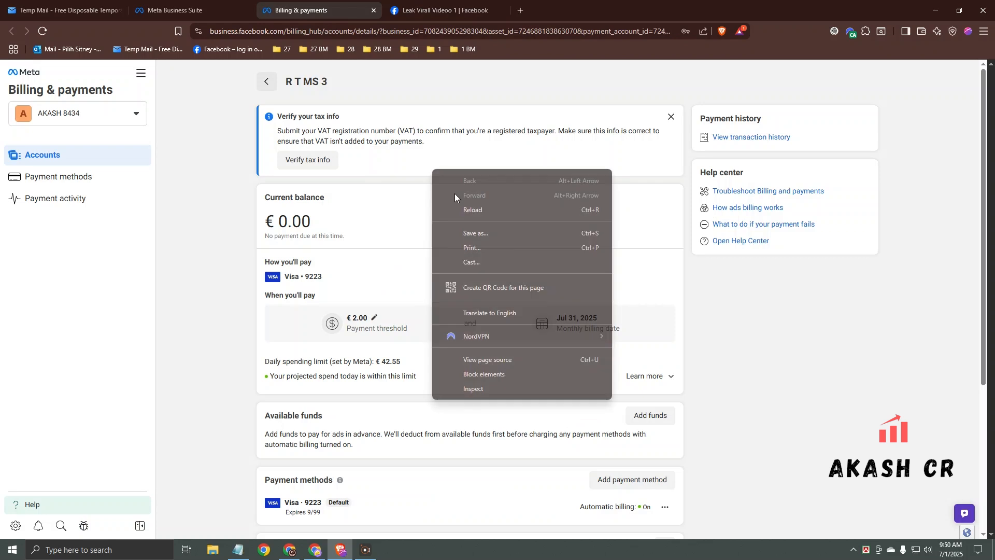
{"action": "left_click", "coordinate": [471, 213]}
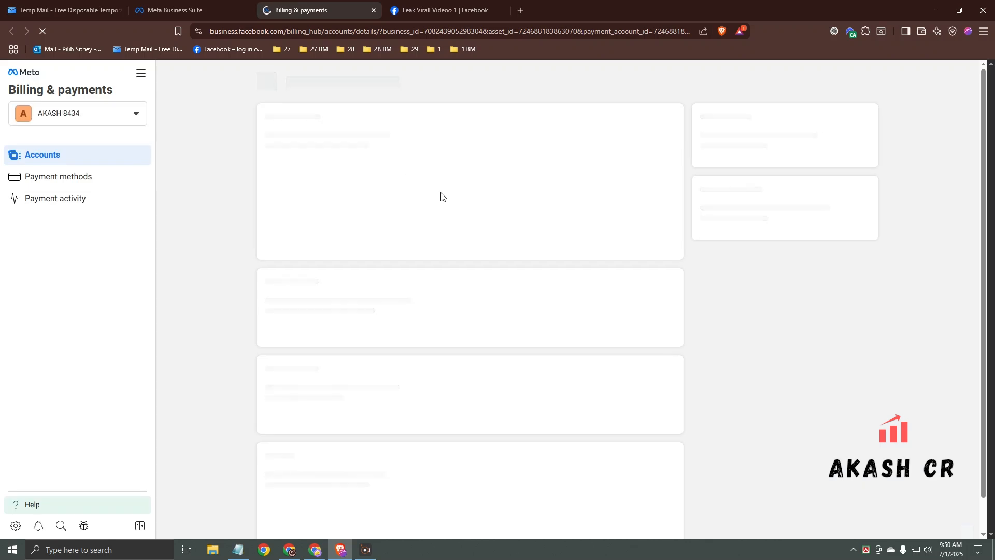
{"action": "scroll", "coordinate": [409, 218], "scroll_direction": "down", "scroll_amount": 2}
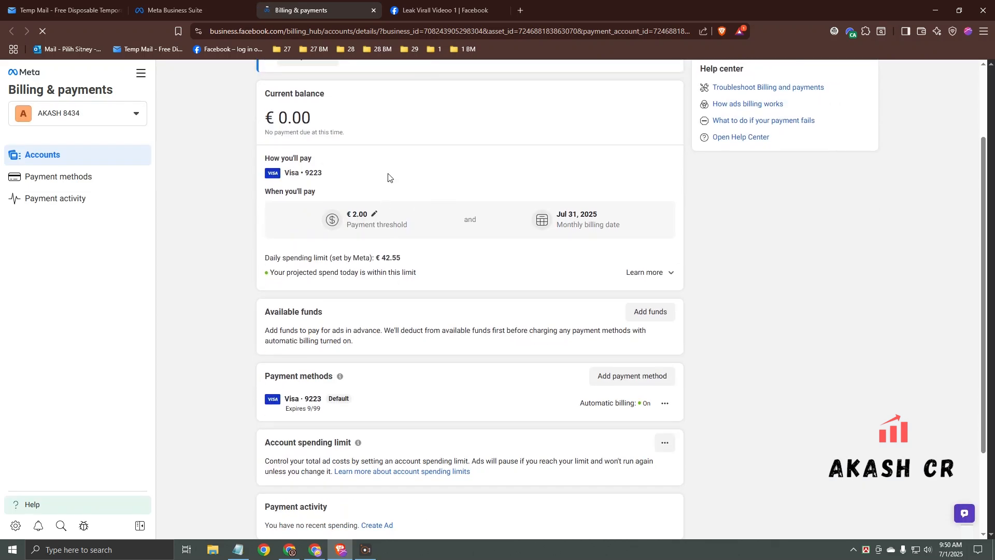
{"action": "right_click", "coordinate": [415, 131]}
{"action": "left_click", "coordinate": [480, 172]}
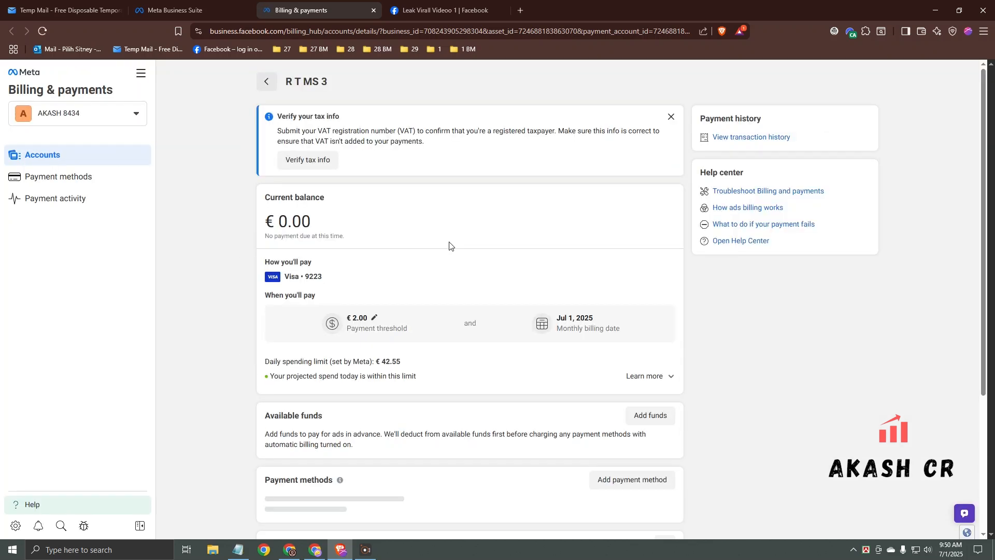
{"action": "right_click", "coordinate": [393, 180]}
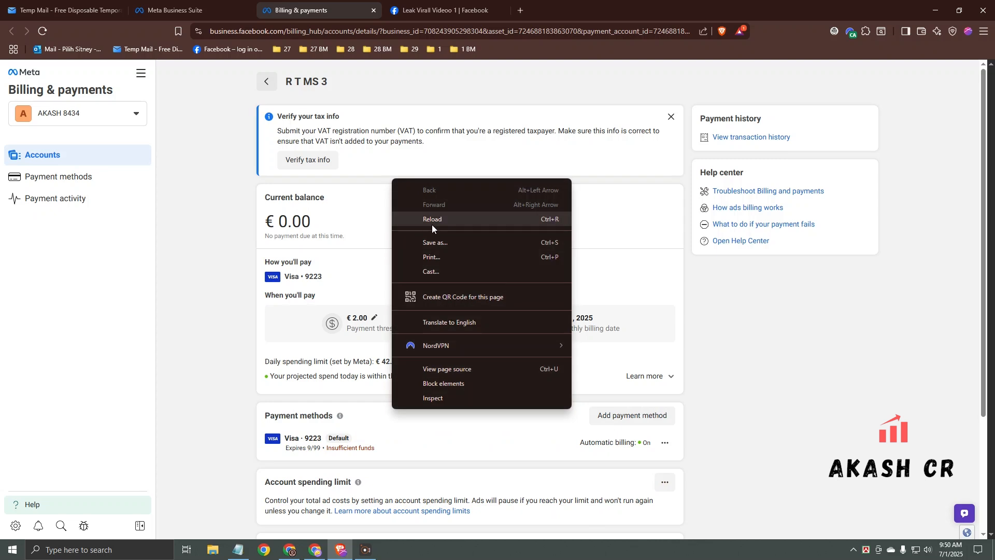
{"action": "left_click", "coordinate": [431, 225]}
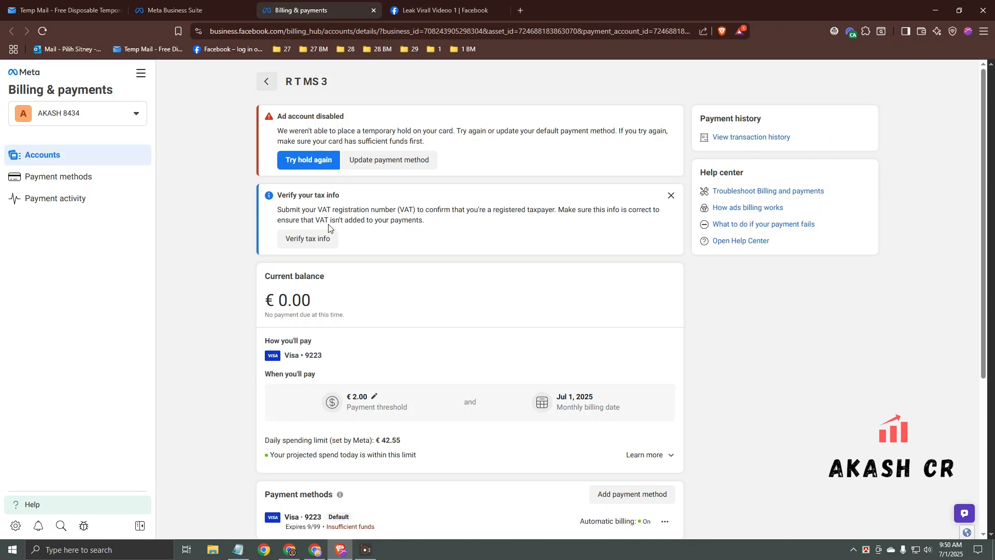
{"action": "right_click", "coordinate": [521, 164]}
{"action": "left_click", "coordinate": [554, 206]}
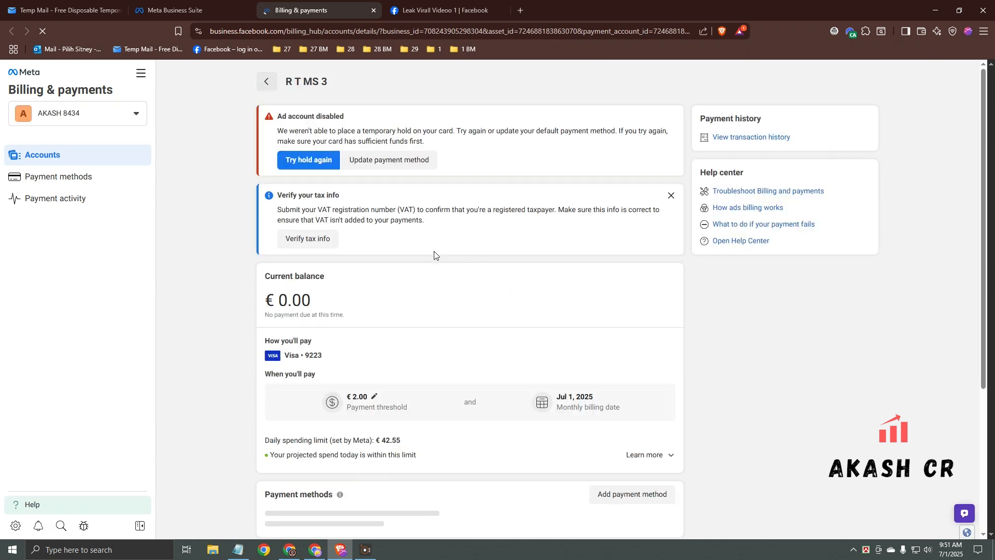
{"action": "scroll", "coordinate": [399, 270], "scroll_direction": "down", "scroll_amount": 4}
{"action": "scroll", "coordinate": [393, 304], "scroll_direction": "up", "scroll_amount": 4}
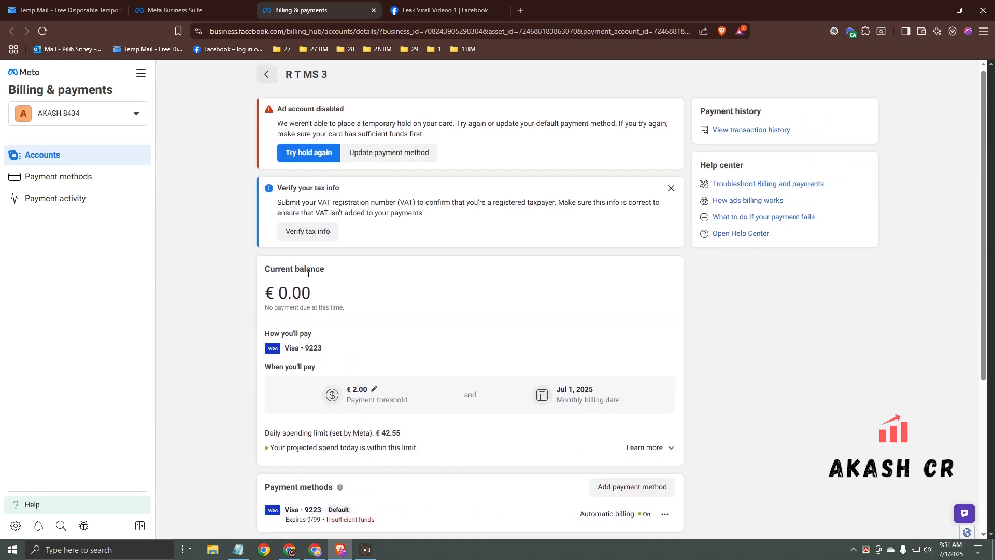
Open Ads Manager for R T MS 3 in a separate tab and dismiss the temporary hold notice
{"action": "left_click", "coordinate": [141, 73]}
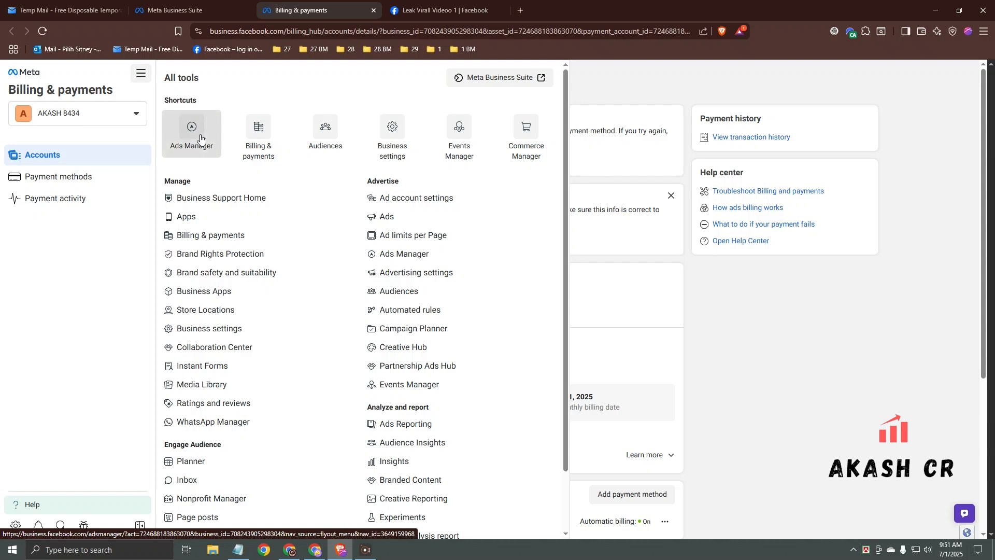
{"action": "middle_click", "coordinate": [200, 139]}
{"action": "left_click", "coordinate": [412, 14]}
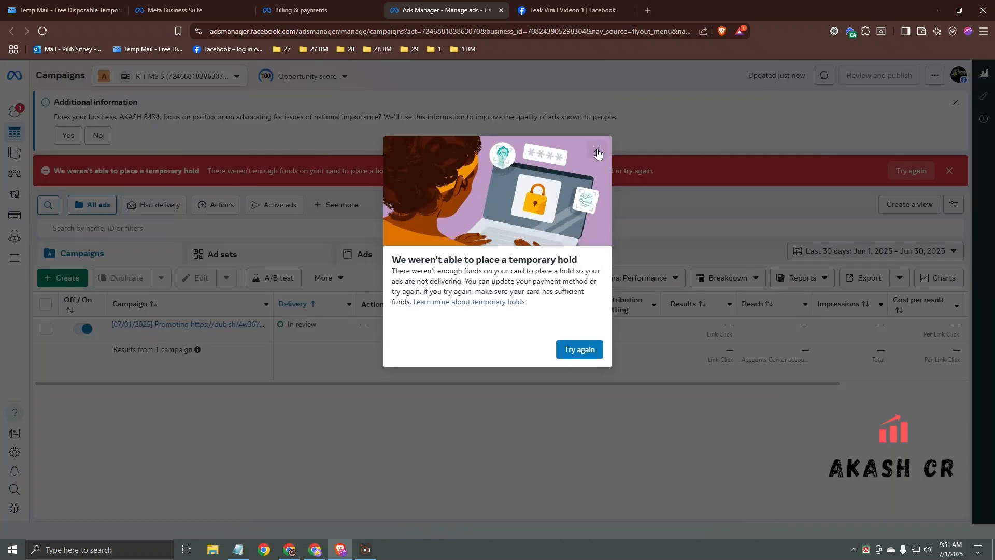
{"action": "left_click", "coordinate": [598, 151]}
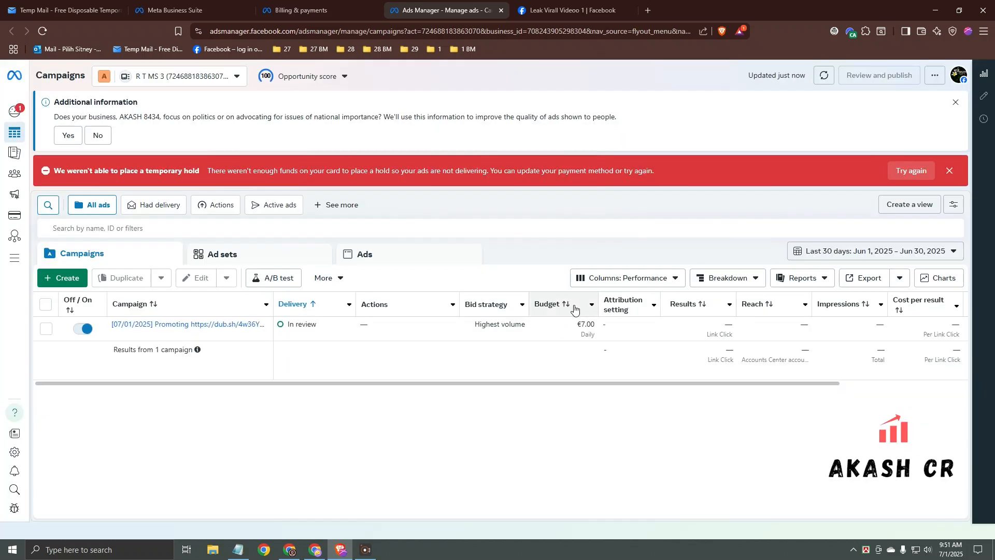
Set the campaign's daily budget to €250.00 and publish the change
{"action": "left_click", "coordinate": [537, 325]}
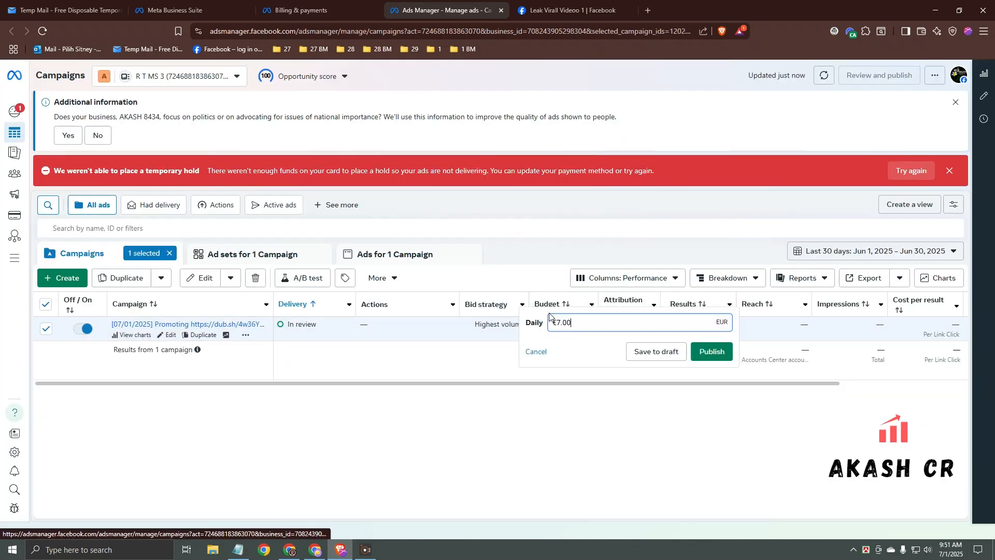
{"action": "type", "text": "250"}
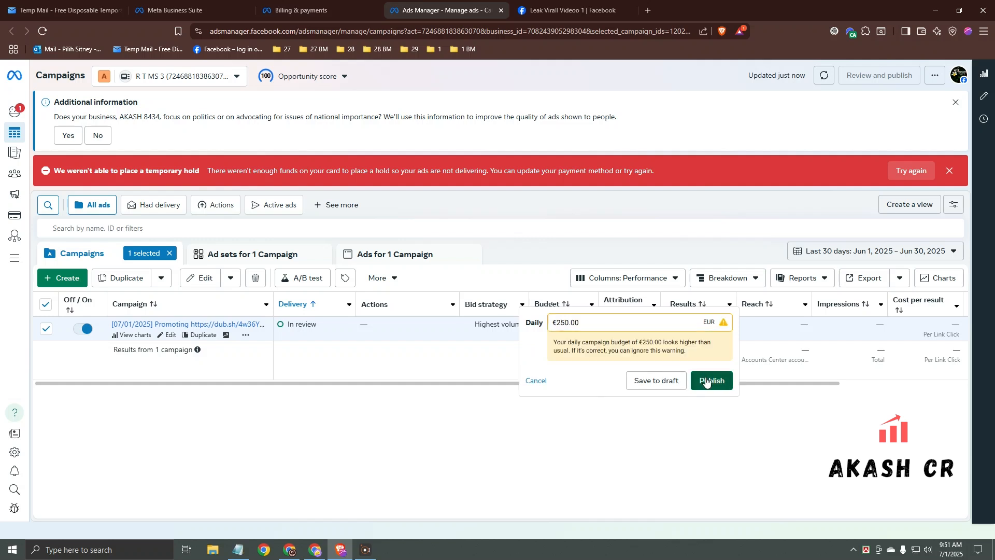
{"action": "left_click", "coordinate": [708, 380]}
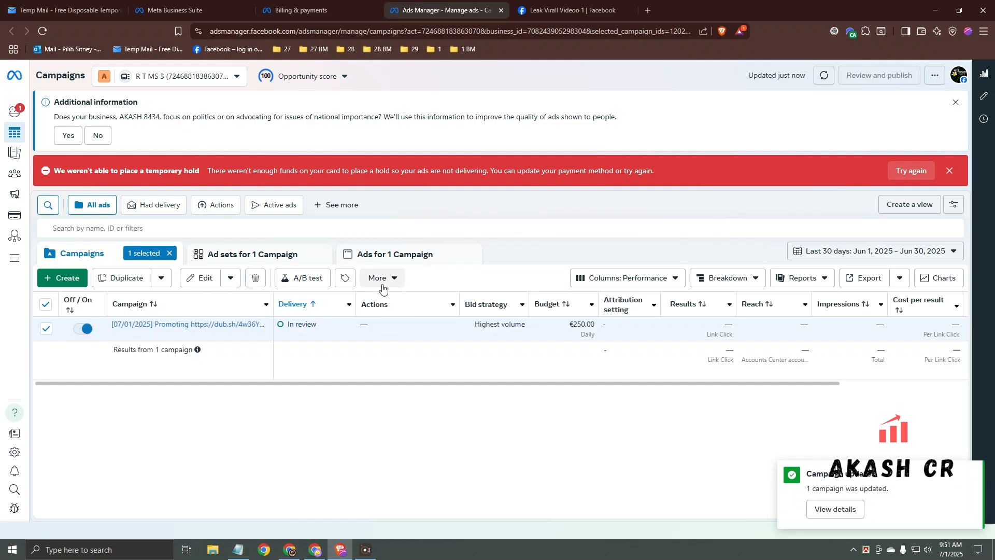
Switch the campaign's ad off and back on
{"action": "left_click", "coordinate": [383, 254]}
{"action": "left_click", "coordinate": [83, 328]}
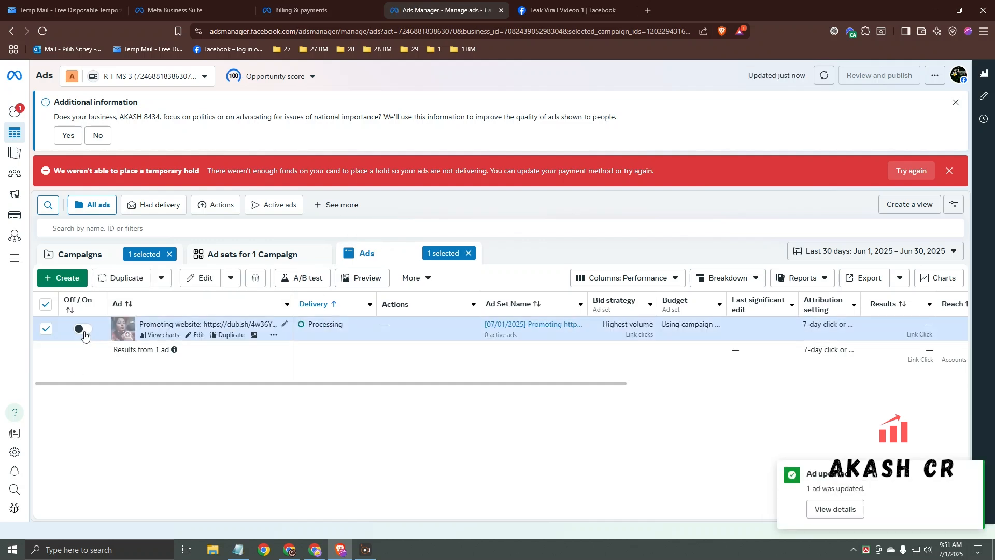
{"action": "left_click", "coordinate": [84, 329]}
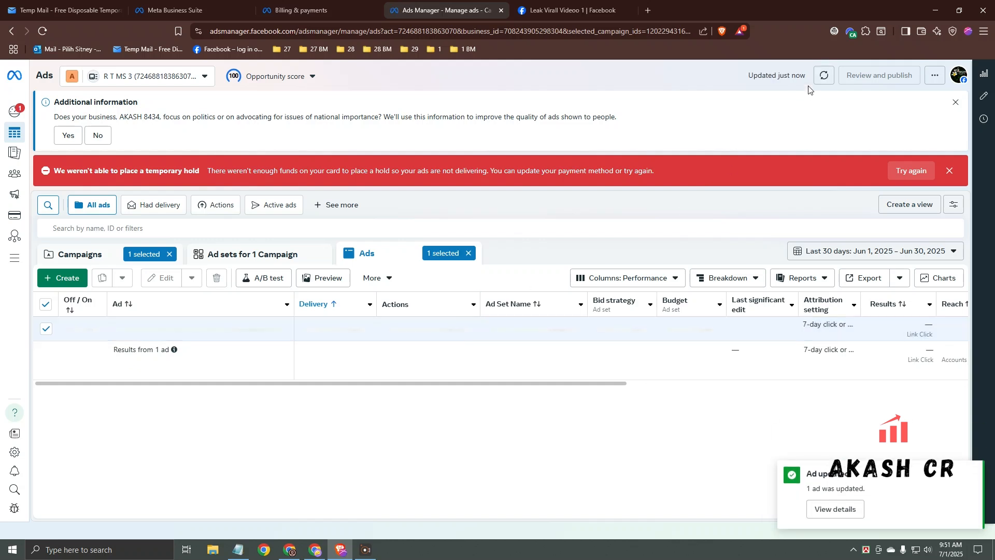
Refresh the ads table repeatedly and reload Ads Manager to check the ad's delivery status
{"action": "left_click", "coordinate": [824, 75]}
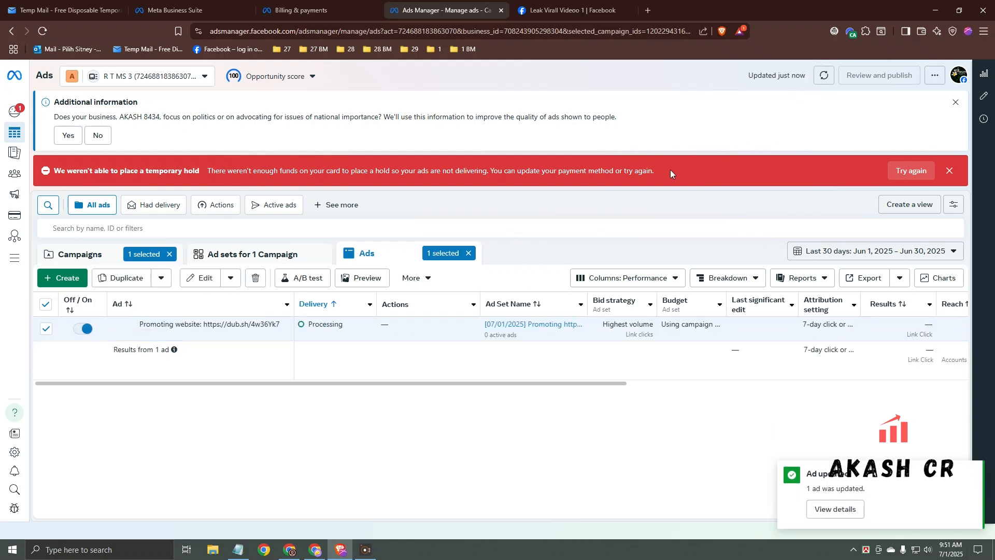
{"action": "left_click", "coordinate": [824, 75]}
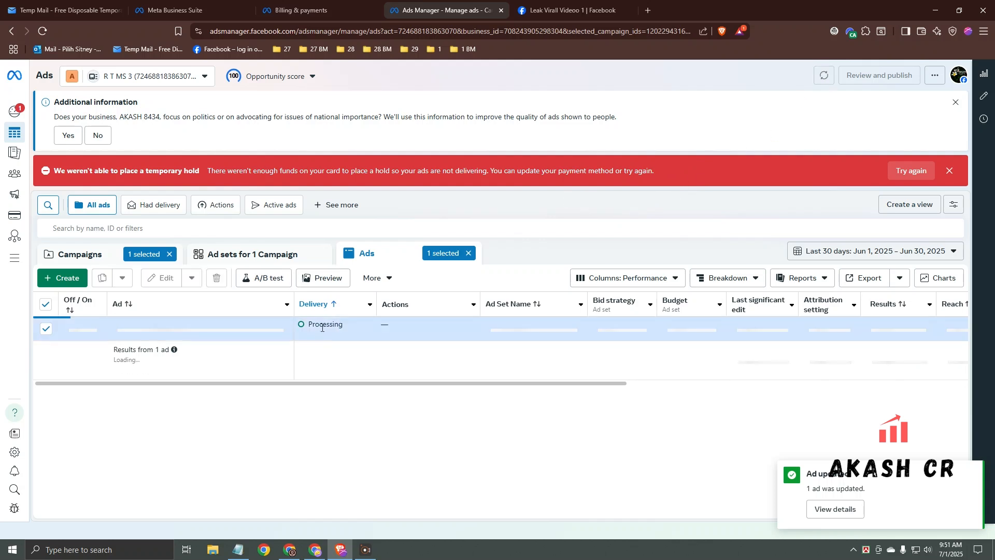
{"action": "mouse_move", "coordinate": [313, 324]}
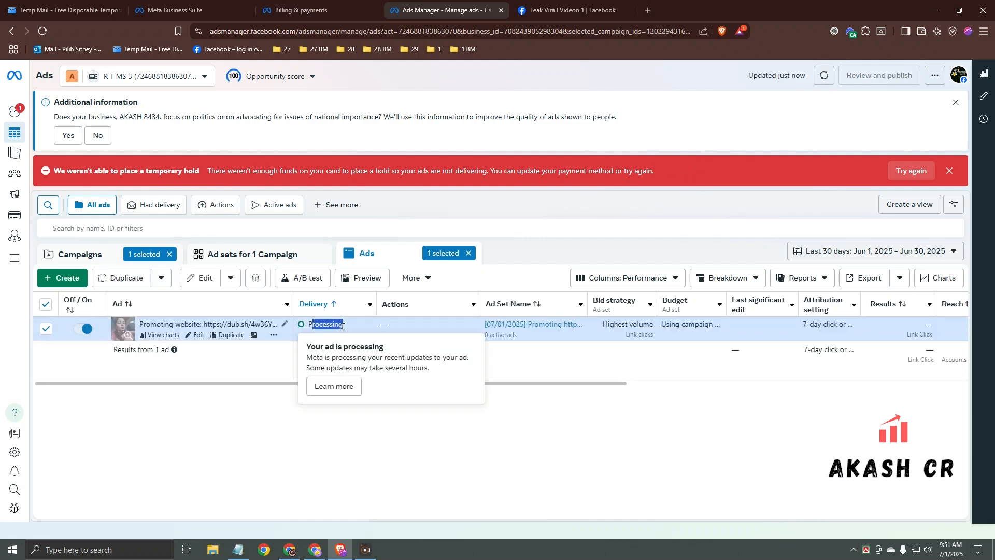
{"action": "left_click", "coordinate": [825, 75]}
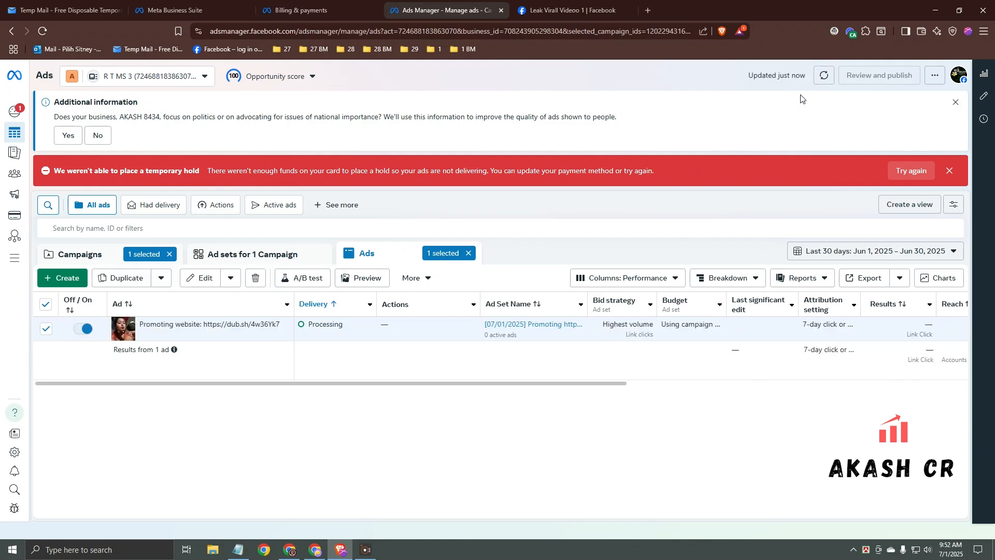
{"action": "left_click", "coordinate": [824, 75]}
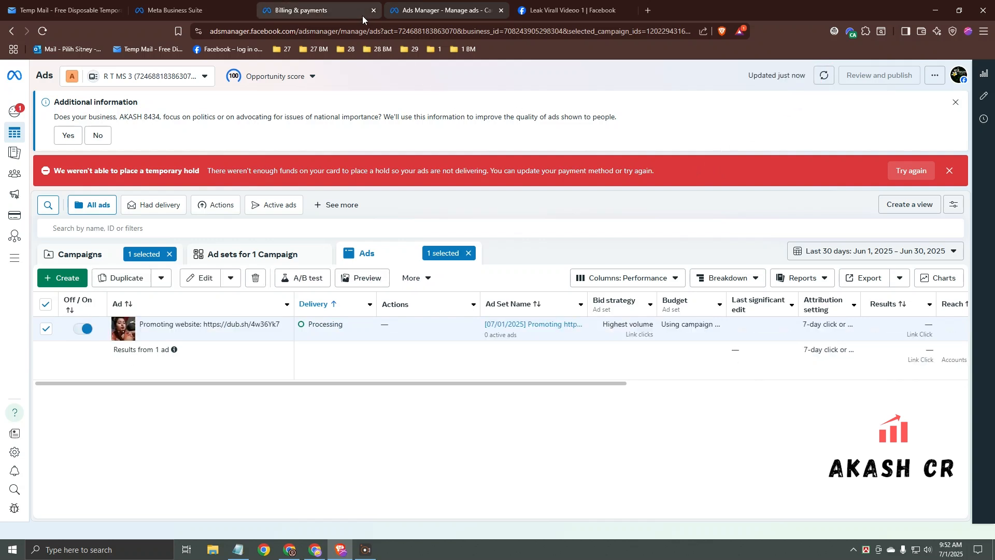
{"action": "left_click", "coordinate": [824, 75]}
{"action": "left_click", "coordinate": [825, 75]}
{"action": "left_click", "coordinate": [824, 76]}
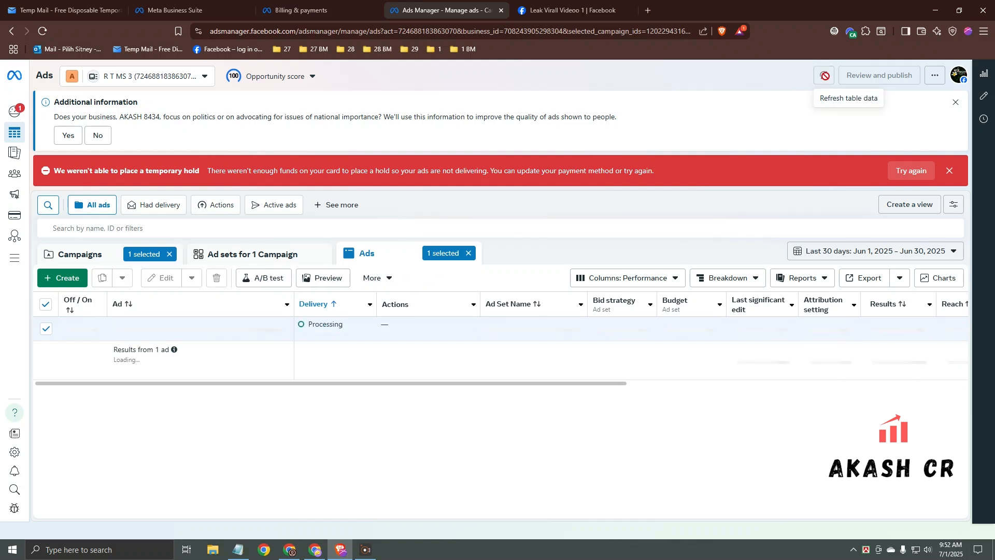
{"action": "left_click", "coordinate": [825, 77]}
{"action": "left_click", "coordinate": [826, 77]}
{"action": "left_click", "coordinate": [825, 77]}
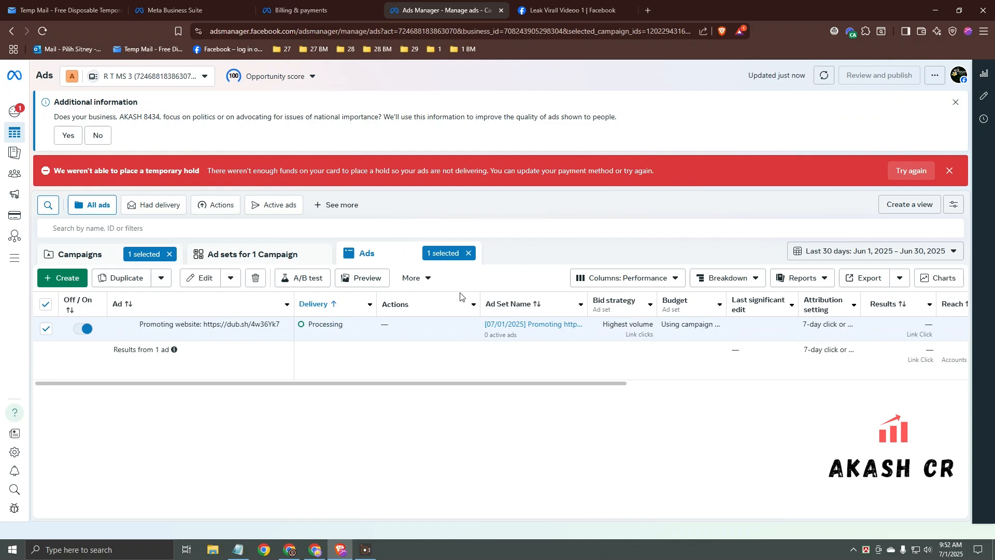
{"action": "left_click", "coordinate": [821, 82]}
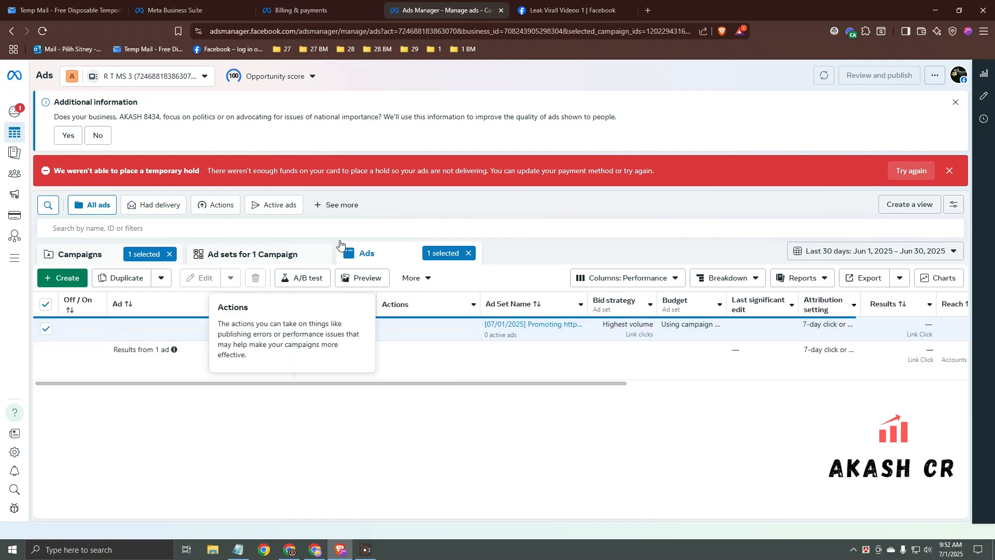
{"action": "left_click", "coordinate": [42, 32]}
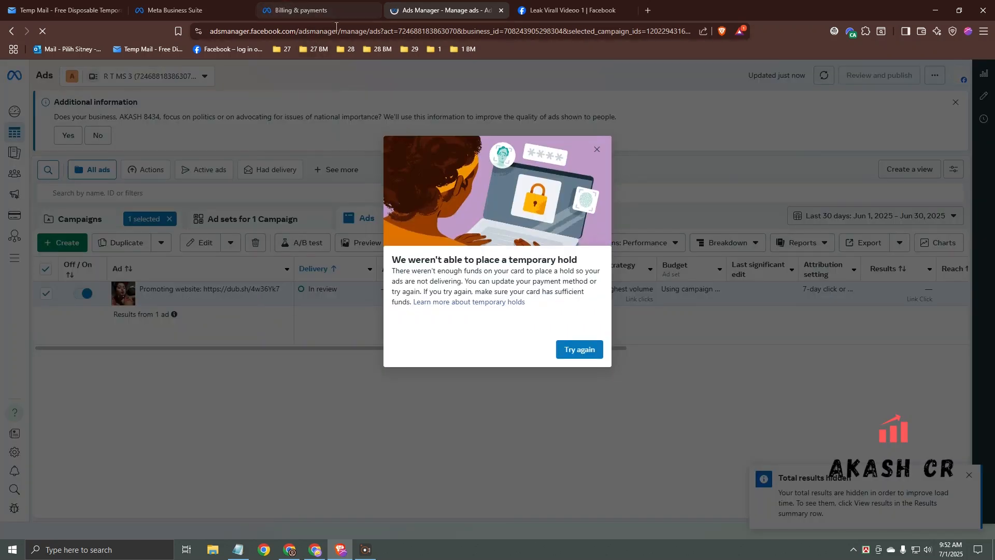
Reload the billing page of R T MS 3, retry the temporary hold on the card and close the result dialog
{"action": "left_click", "coordinate": [332, 11]}
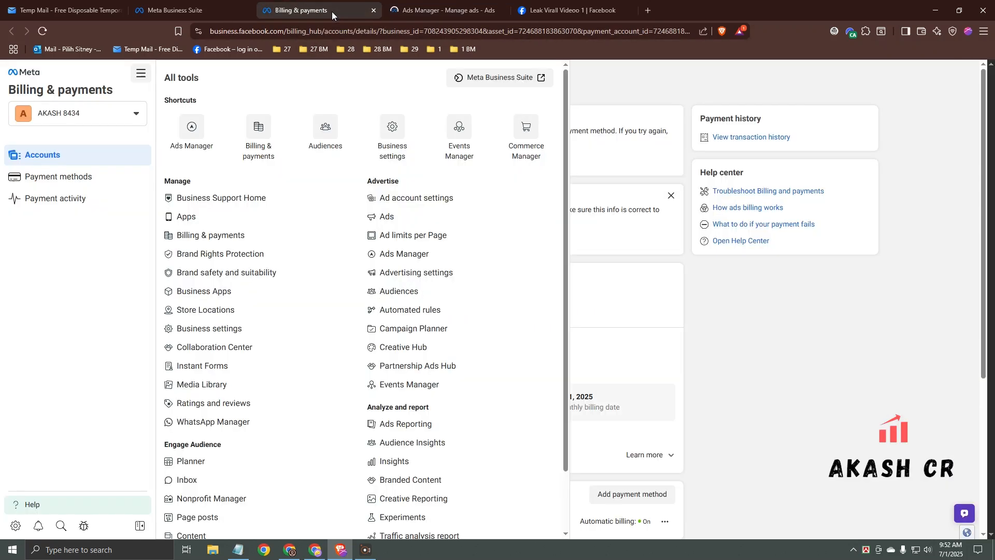
{"action": "right_click", "coordinate": [481, 114]}
{"action": "left_click", "coordinate": [506, 153]}
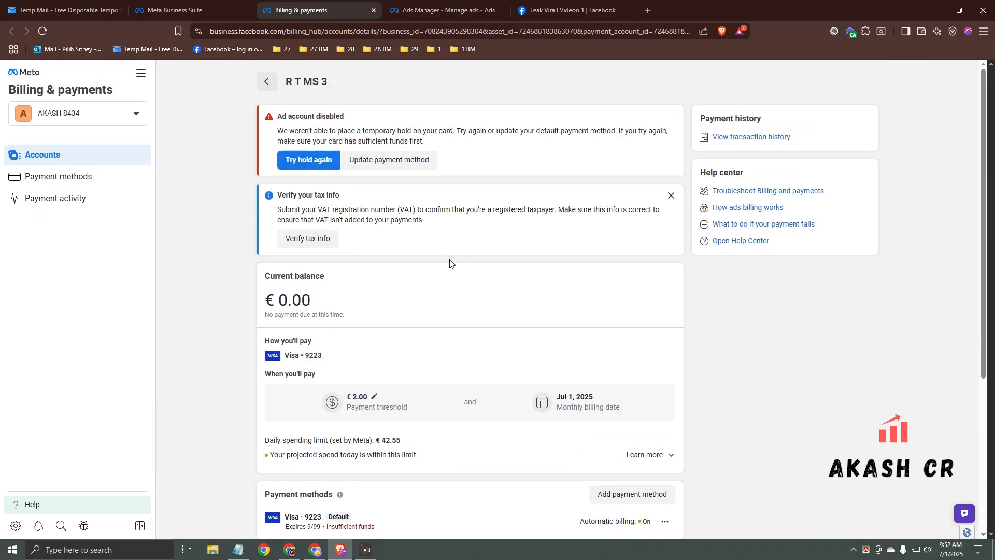
{"action": "left_click", "coordinate": [309, 164]}
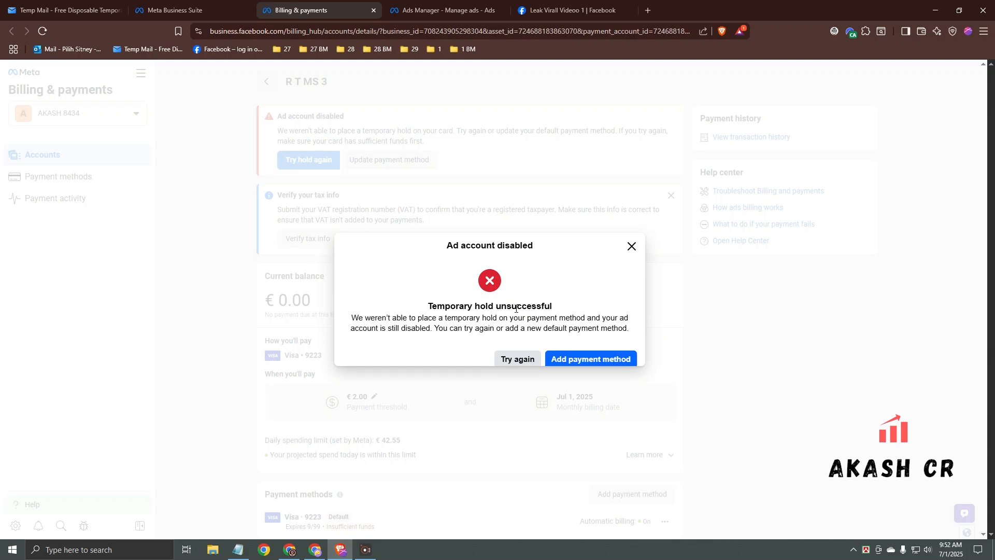
{"action": "left_click", "coordinate": [631, 241]}
Set the account spending limit of R T MS 3 to €249.00, resetting automatically on the 1st of every month
{"action": "scroll", "coordinate": [473, 254], "scroll_direction": "down", "scroll_amount": 5}
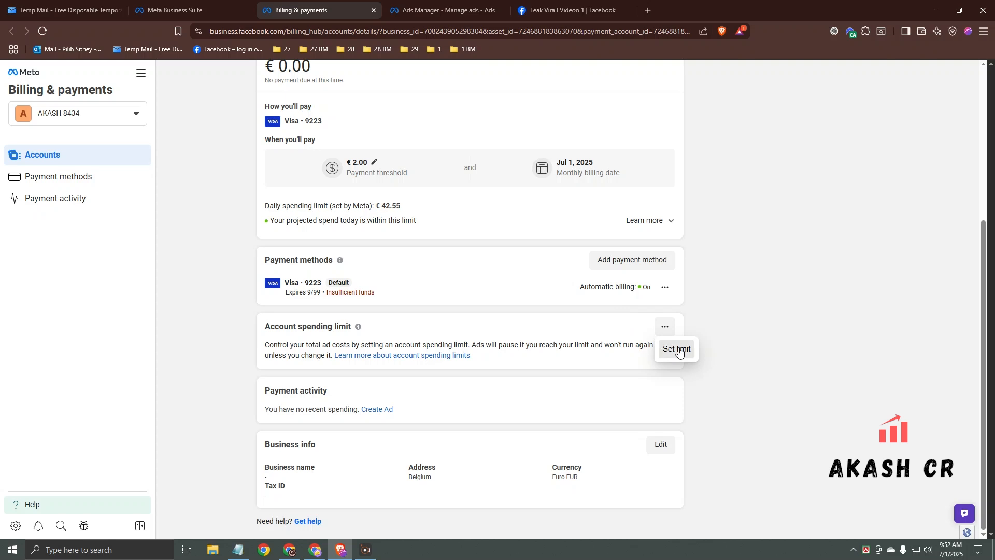
{"action": "left_click", "coordinate": [673, 349]}
{"action": "left_click", "coordinate": [444, 319]}
{"action": "type", "text": "249"}
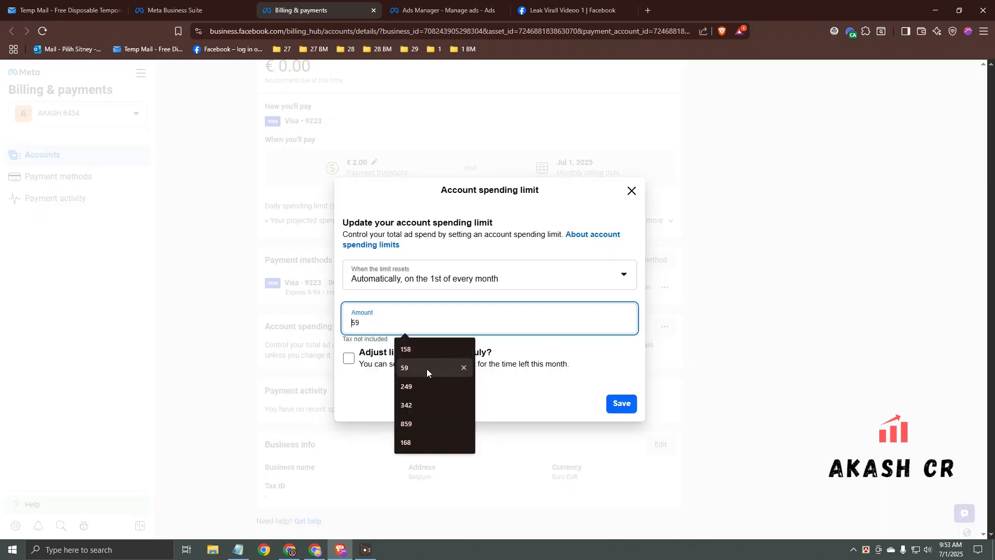
{"action": "left_click", "coordinate": [475, 396]}
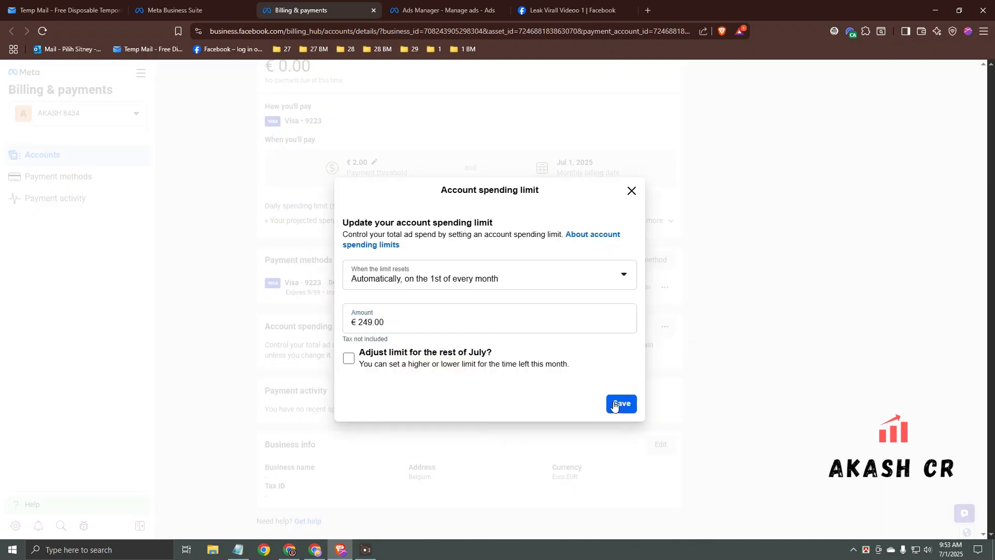
{"action": "left_click", "coordinate": [614, 402]}
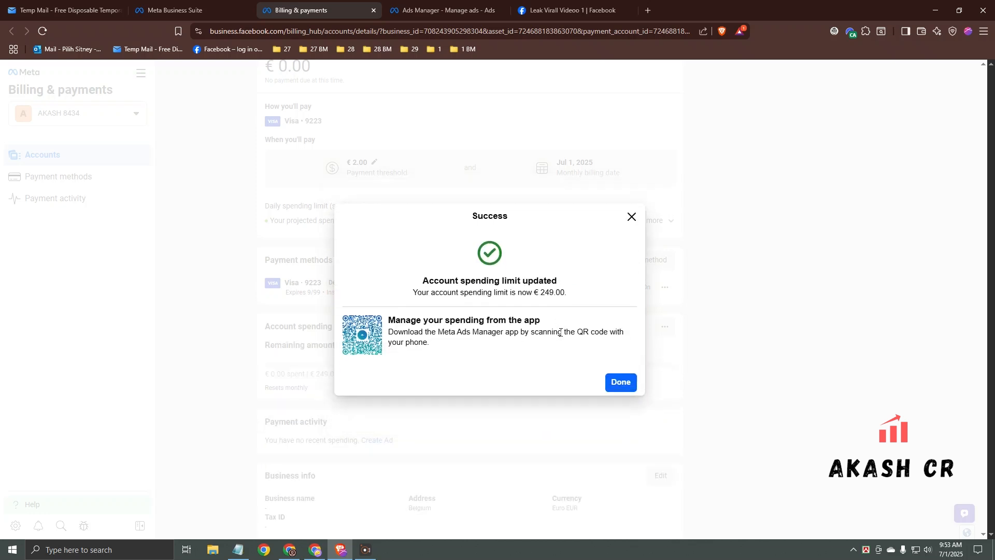
{"action": "left_click", "coordinate": [620, 381]}
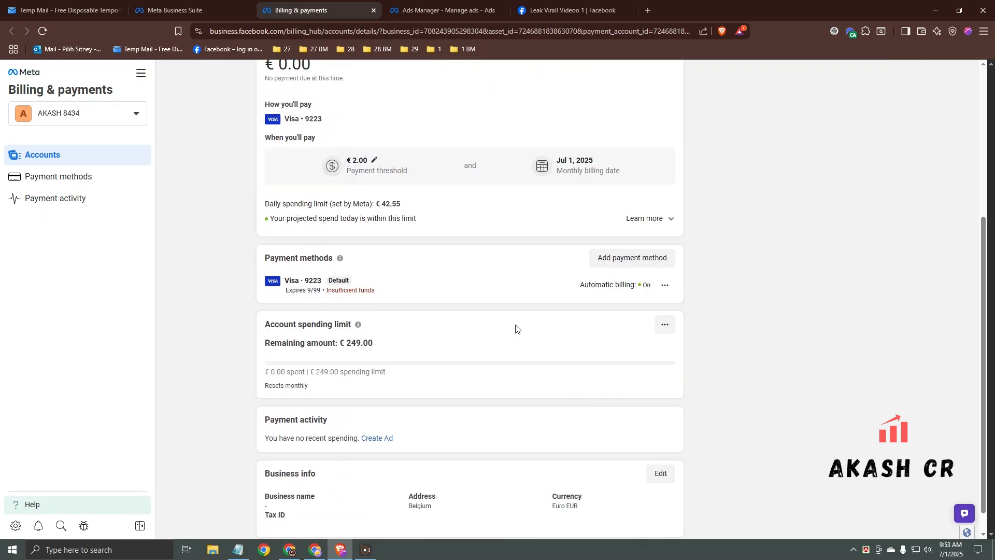
Change the account spending limit of R T MS 3 to €342.00 with the automatic monthly reset
{"action": "scroll", "coordinate": [515, 327], "scroll_direction": "down", "scroll_amount": 5}
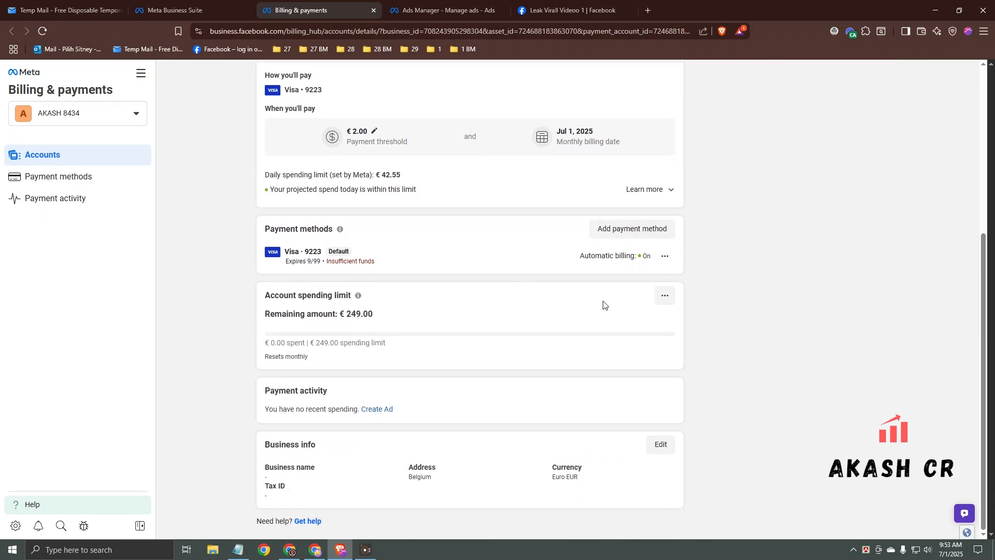
{"action": "left_click", "coordinate": [665, 296]}
{"action": "left_click", "coordinate": [668, 317]}
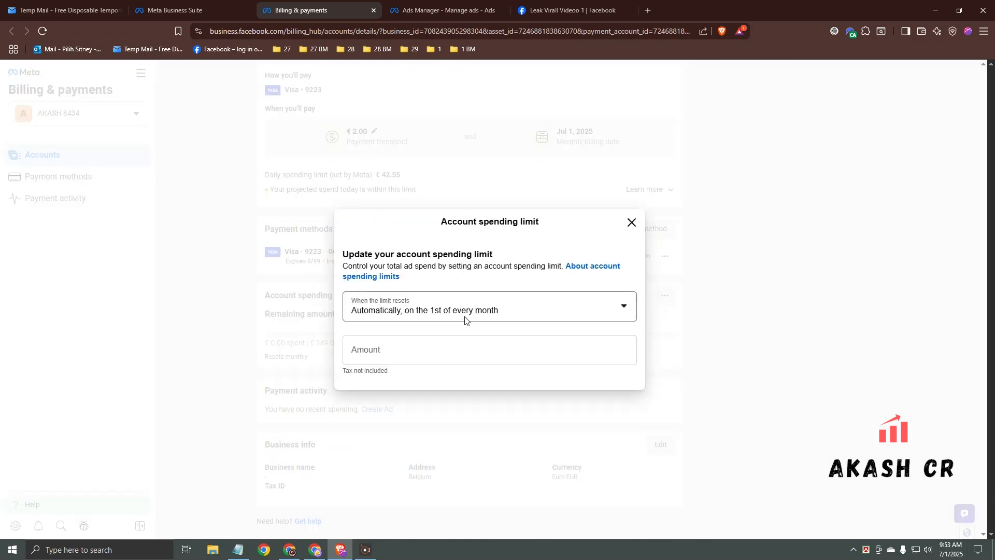
{"action": "left_click", "coordinate": [420, 335]}
{"action": "left_click", "coordinate": [428, 419]}
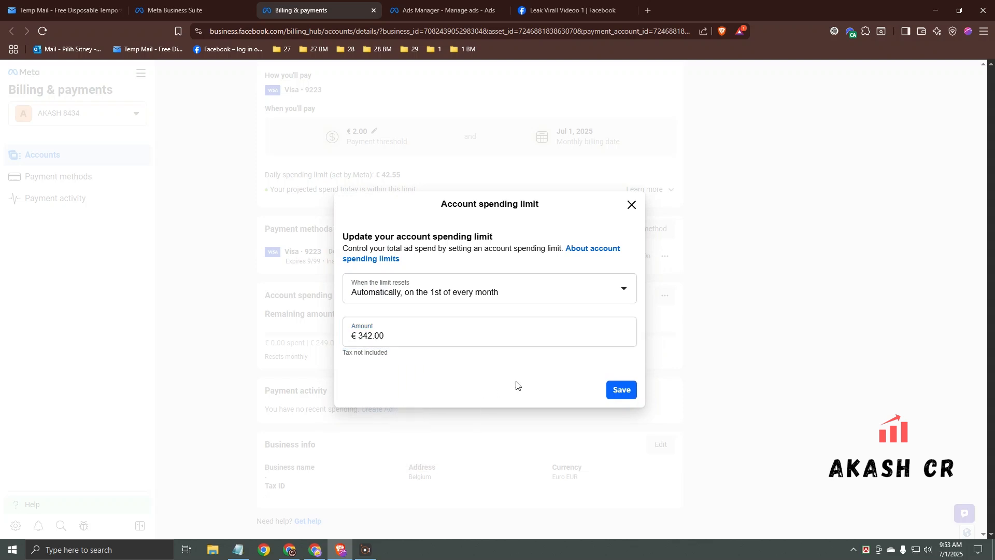
{"action": "left_click", "coordinate": [615, 390]}
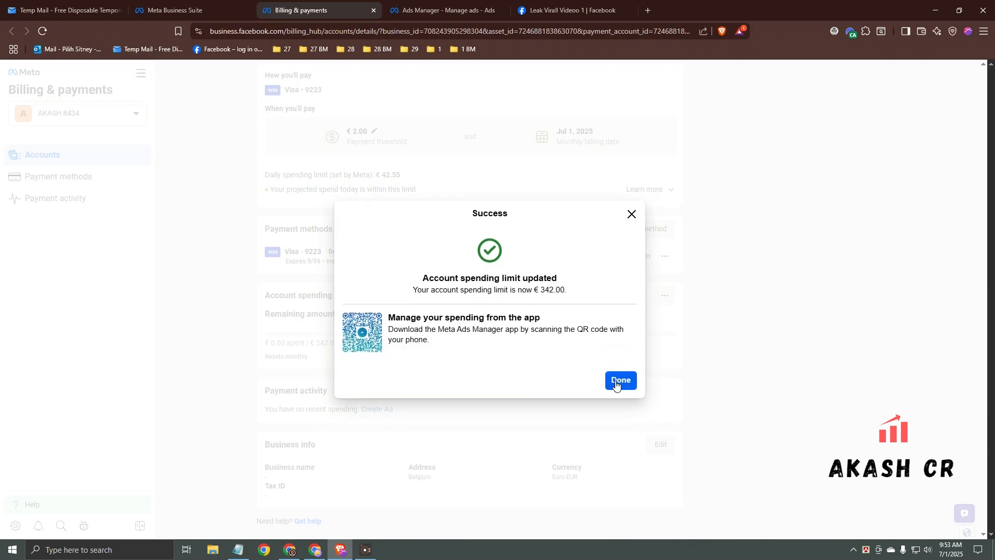
{"action": "left_click", "coordinate": [616, 383]}
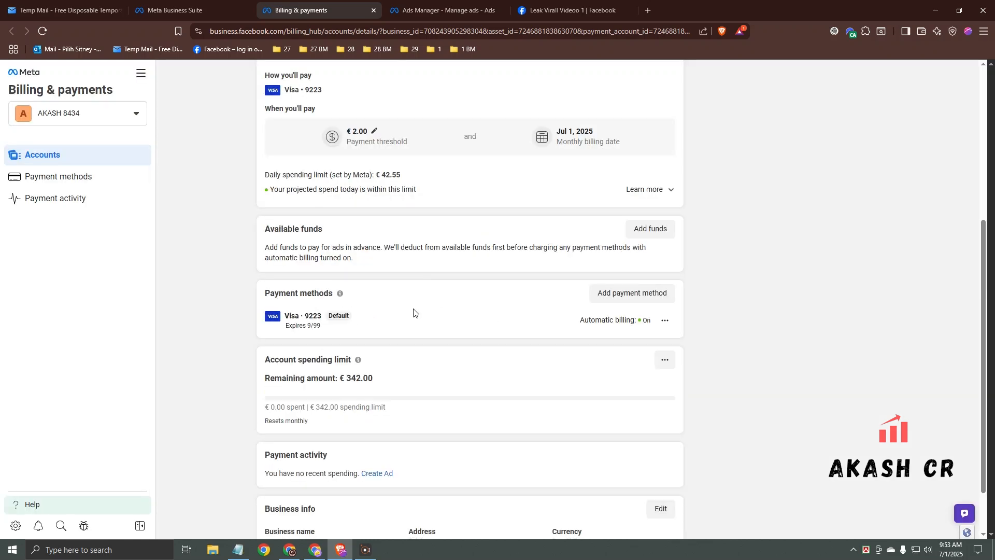
Review the billing page of R T MS 3 for account alerts, available funds and the default payment method's status
{"action": "scroll", "coordinate": [413, 312], "scroll_direction": "up", "scroll_amount": 5}
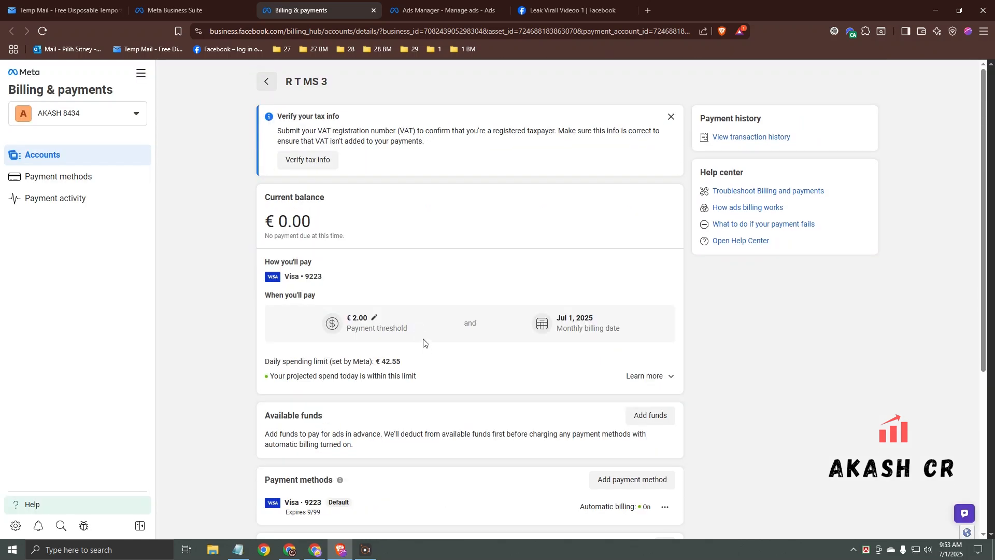
{"action": "scroll", "coordinate": [425, 345], "scroll_direction": "down", "scroll_amount": 5}
{"action": "scroll", "coordinate": [426, 346], "scroll_direction": "up", "scroll_amount": 5}
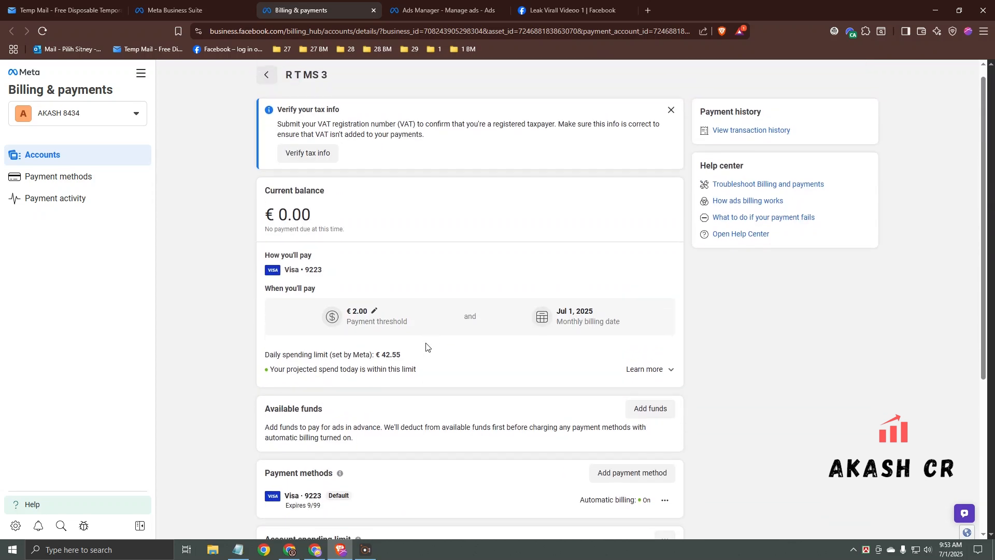
{"action": "scroll", "coordinate": [426, 346], "scroll_direction": "down", "scroll_amount": 4}
{"action": "scroll", "coordinate": [426, 346], "scroll_direction": "up", "scroll_amount": 5}
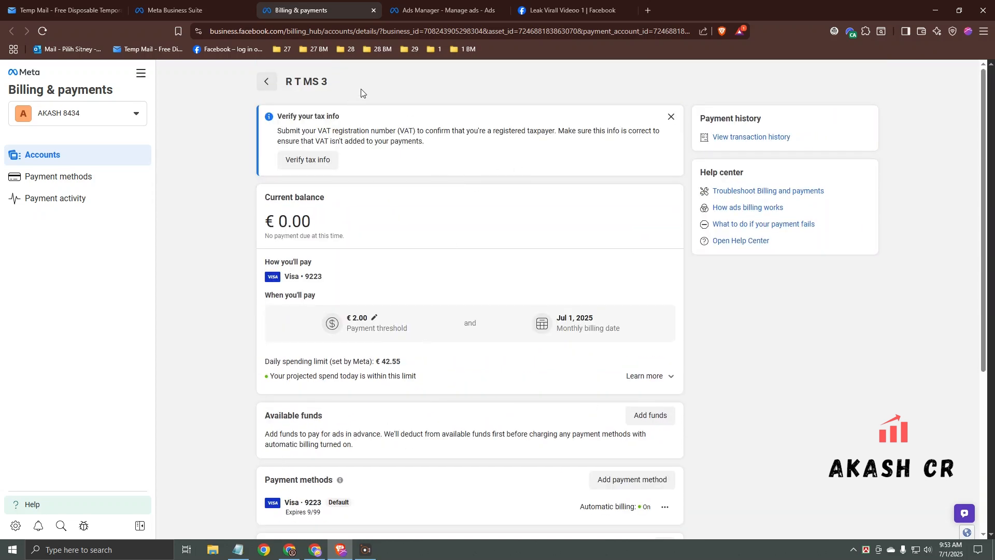
{"action": "left_click", "coordinate": [342, 32]}
{"action": "left_click_drag", "start_coordinate": [337, 32], "coordinate": [428, 50]}
Select ad account R T MS 2 in the business settings and open its billing and payments page
{"action": "left_click", "coordinate": [207, 10]}
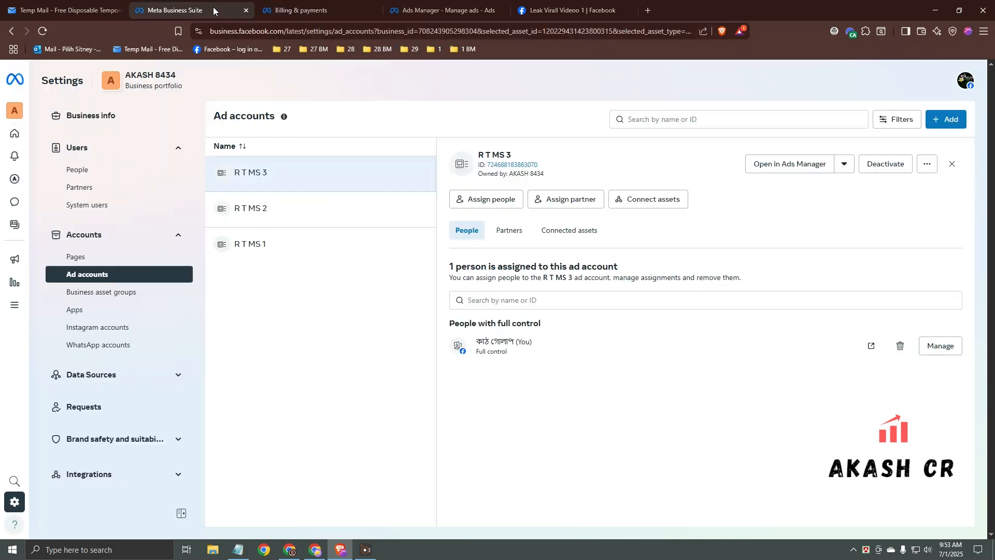
{"action": "left_click", "coordinate": [306, 207]}
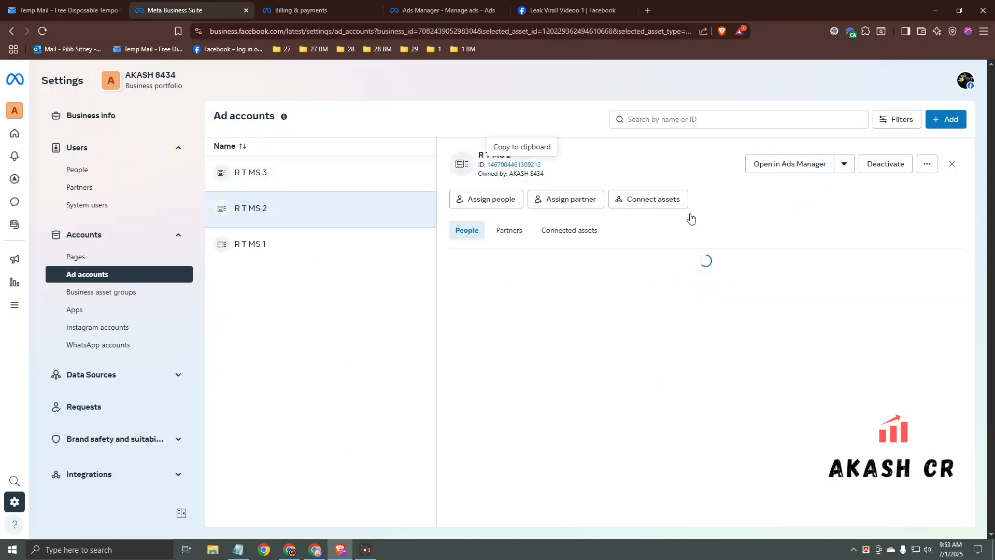
{"action": "left_click", "coordinate": [845, 164]}
{"action": "left_click", "coordinate": [844, 193]}
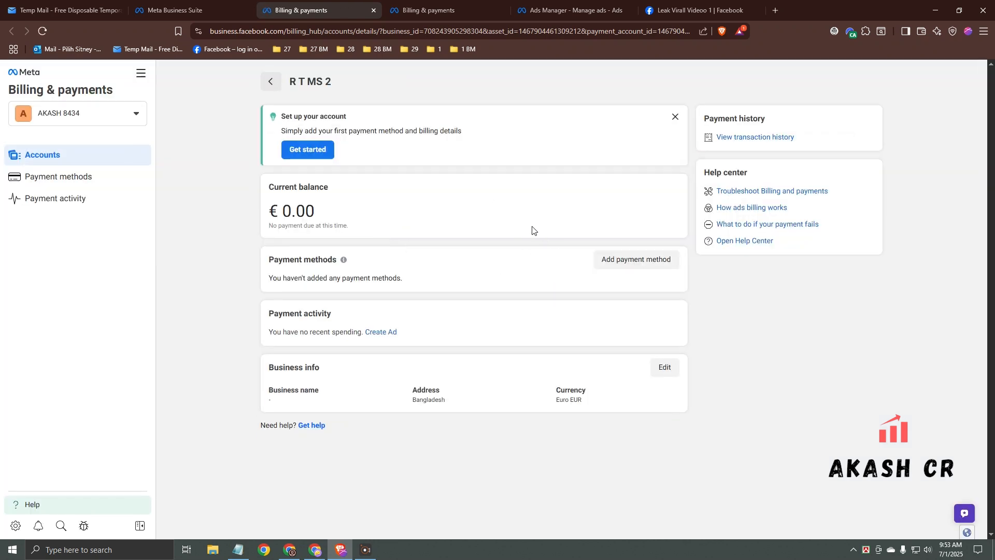
Try to add a card to R T MS 2 with Bangladesh, Euro and Tokyo time zone, entering the cardholder name, card number, expiry and CVV
{"action": "left_click", "coordinate": [622, 267]}
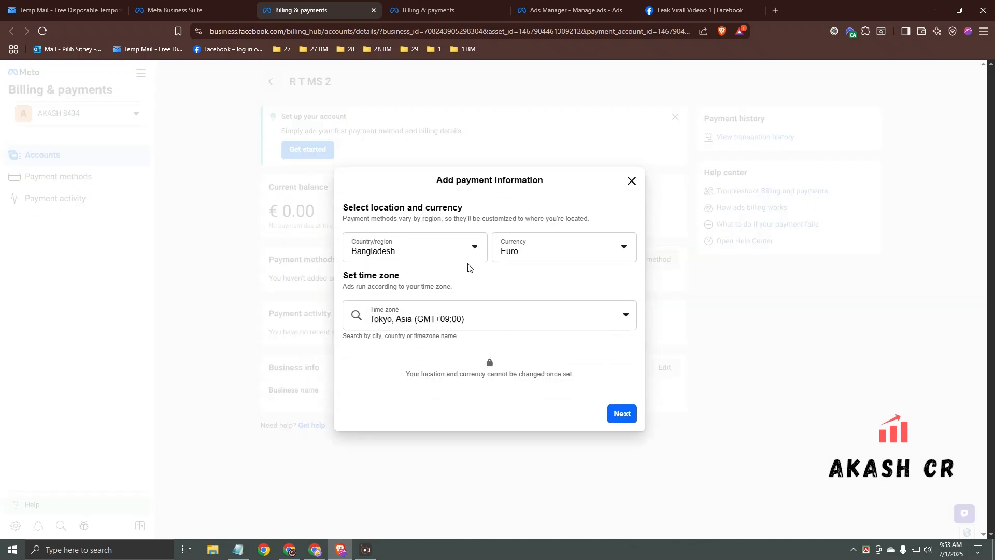
{"action": "left_click", "coordinate": [618, 414]}
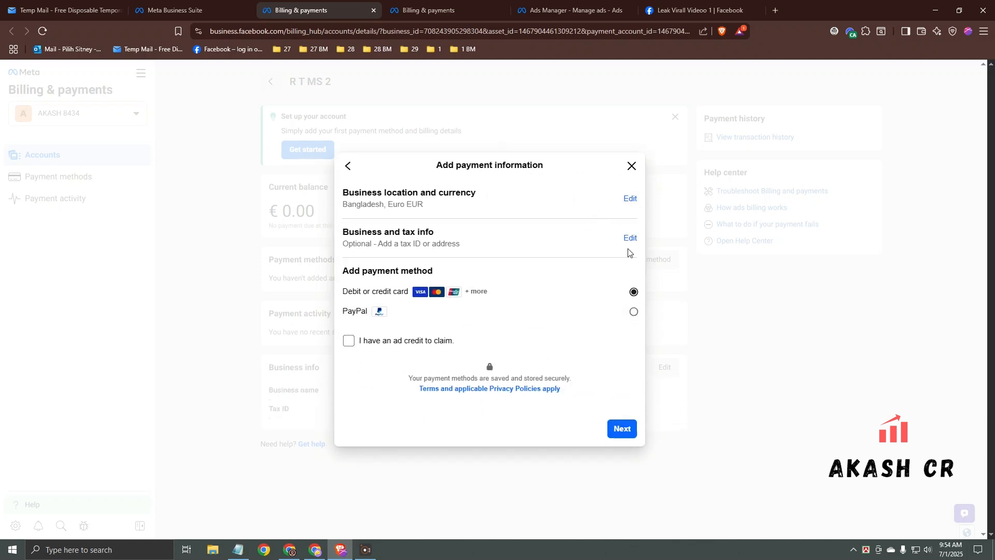
{"action": "left_click", "coordinate": [621, 427]}
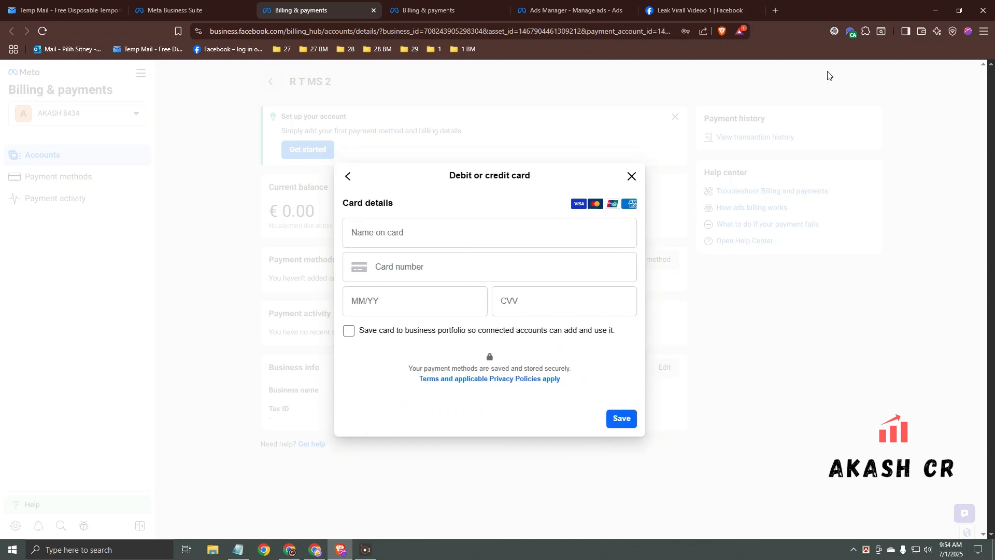
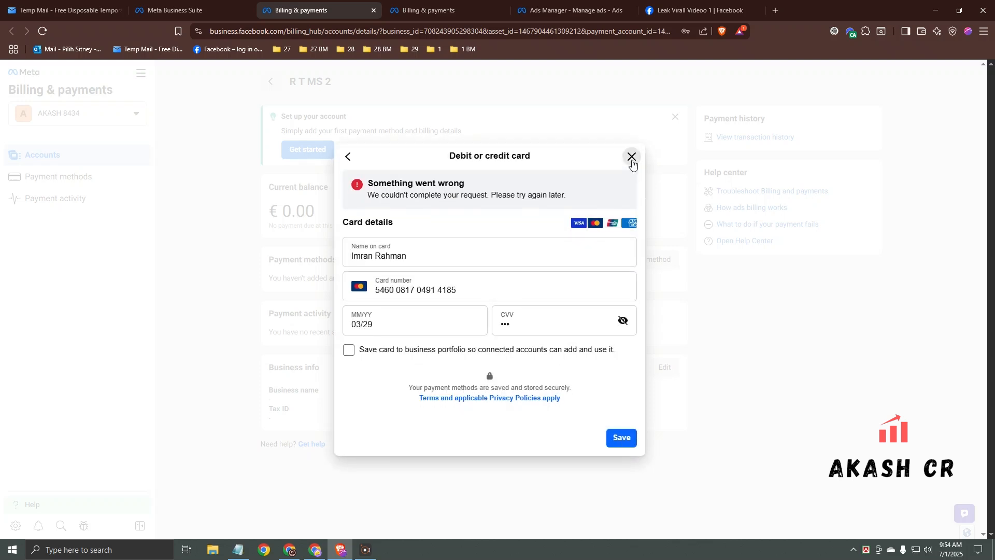
{"action": "left_click", "coordinate": [631, 158]}
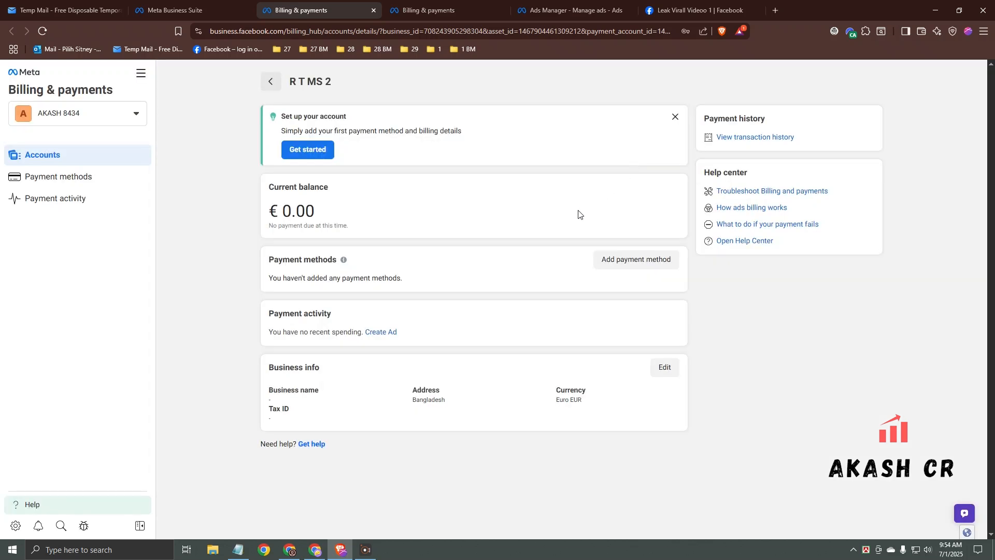
Set R T MS 2's business location to Belgium and save a card by entering its card details, without adding it to the business portfolio
{"action": "left_click", "coordinate": [628, 266]}
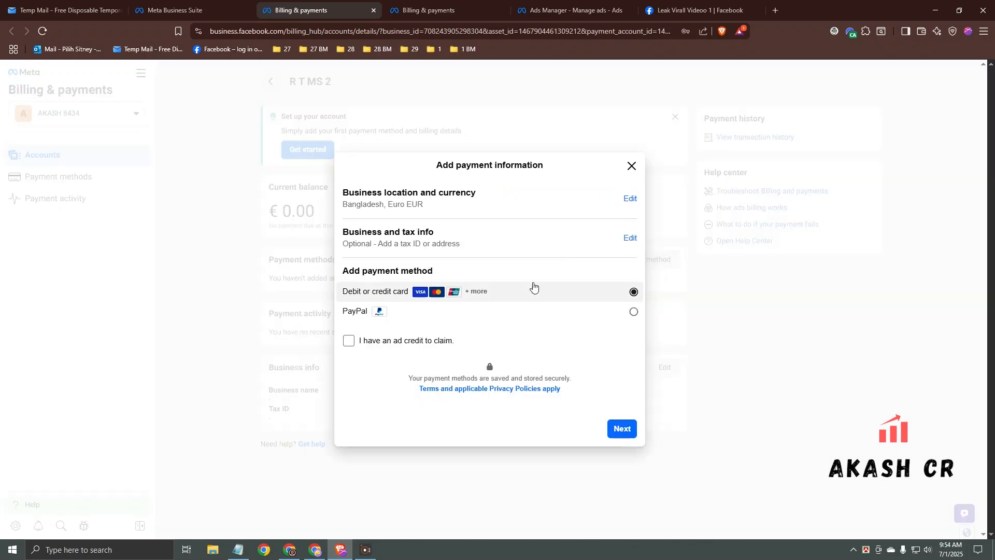
{"action": "left_click", "coordinate": [629, 197]}
{"action": "left_click", "coordinate": [418, 255]}
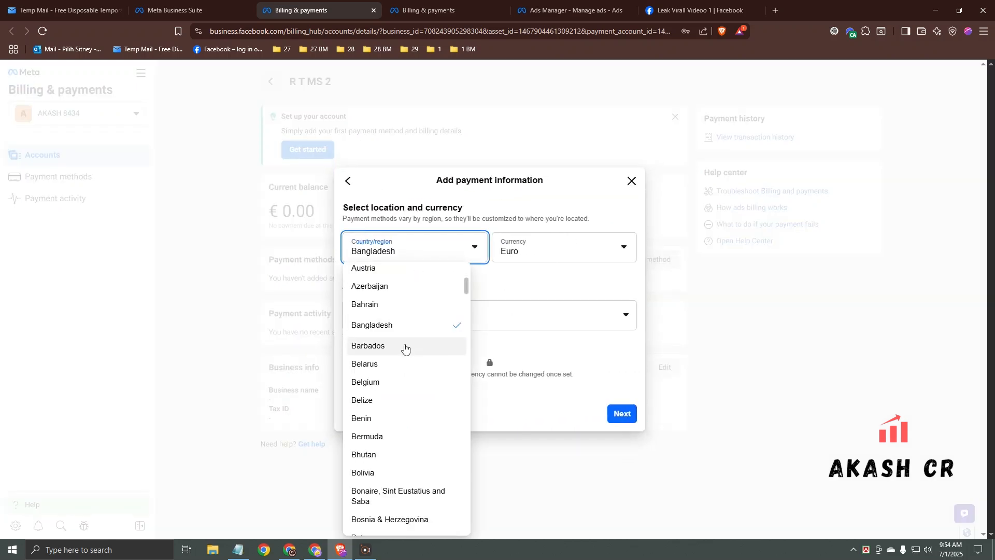
{"action": "left_click", "coordinate": [380, 383]}
{"action": "left_click", "coordinate": [528, 364]}
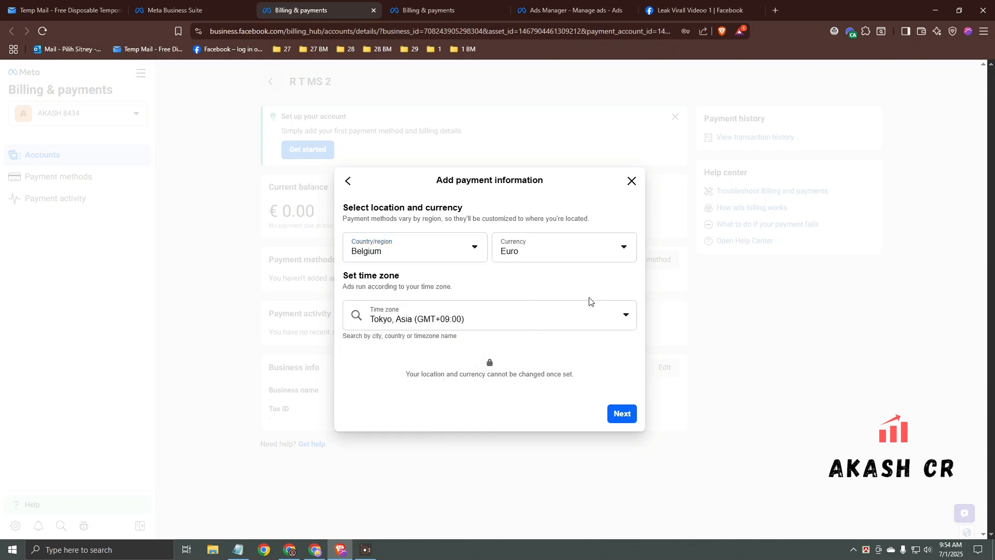
{"action": "left_click", "coordinate": [620, 414]}
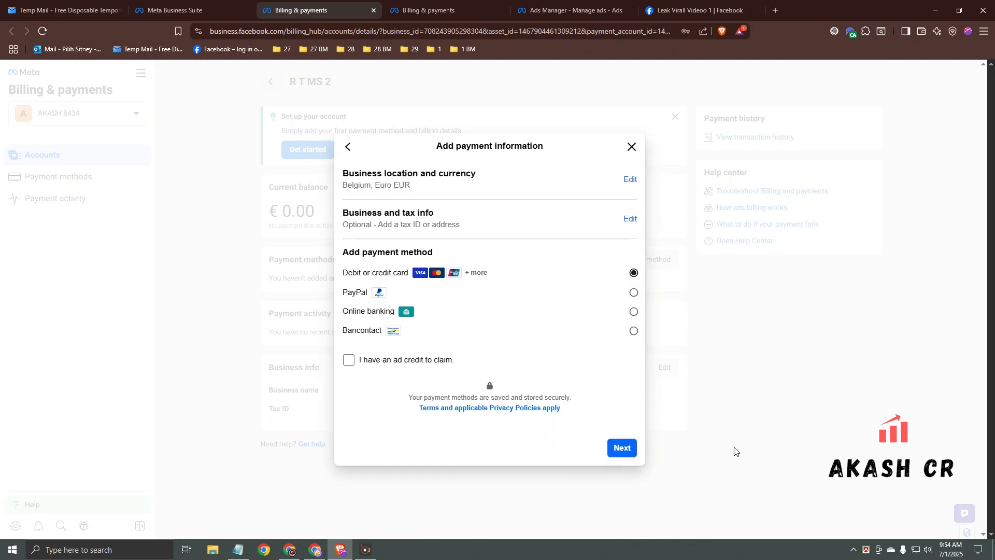
{"action": "left_click", "coordinate": [636, 456]}
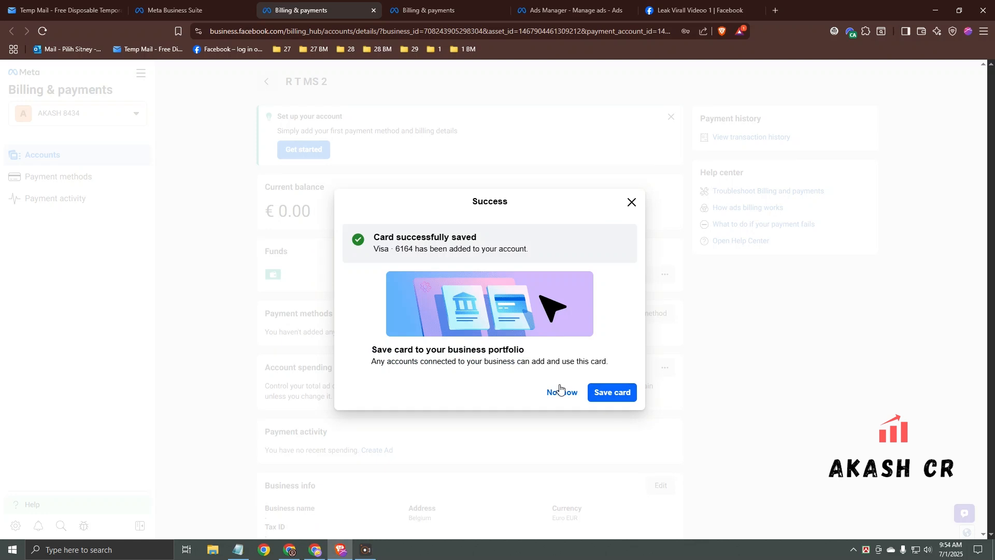
{"action": "left_click", "coordinate": [561, 396]}
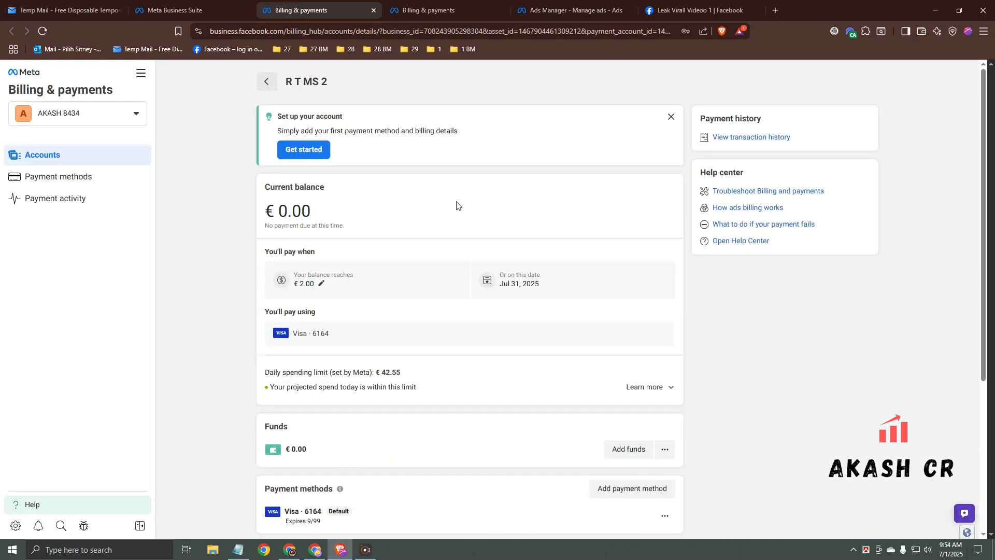
Close the extra billing and Ads Manager tabs, and start a new ad from the Facebook page's Ad Center
{"action": "left_click", "coordinate": [501, 10]}
{"action": "left_click", "coordinate": [501, 11]}
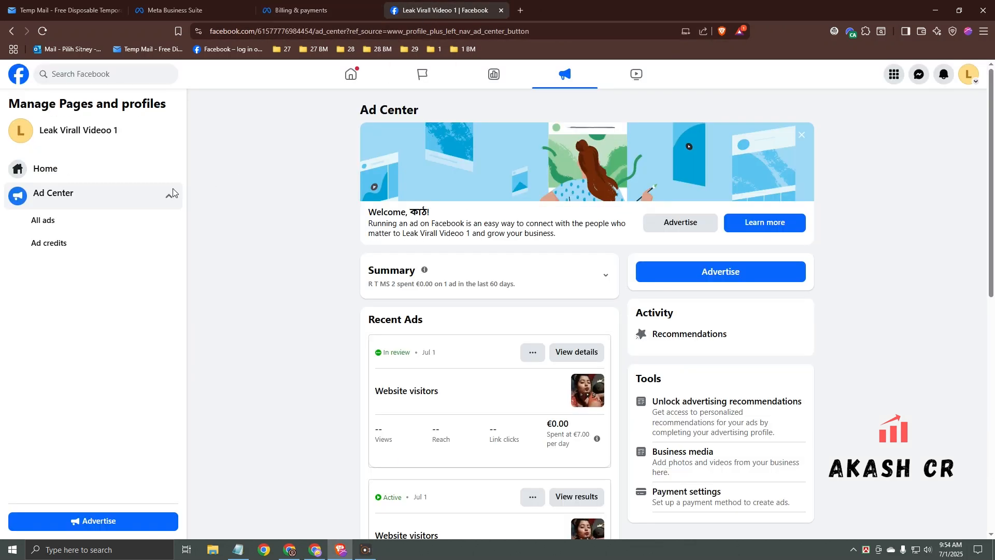
{"action": "left_click", "coordinate": [98, 171]}
{"action": "left_click", "coordinate": [134, 234]}
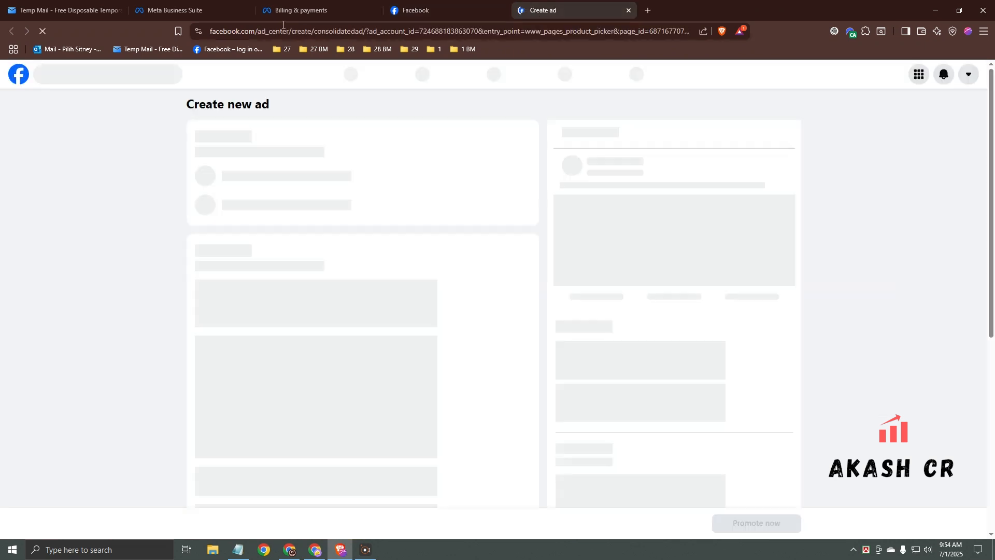
Copy the ID of ad account R T MS 2 and load the ad creation page with it as the ad_account_id in the URL
{"action": "left_click", "coordinate": [177, 10]}
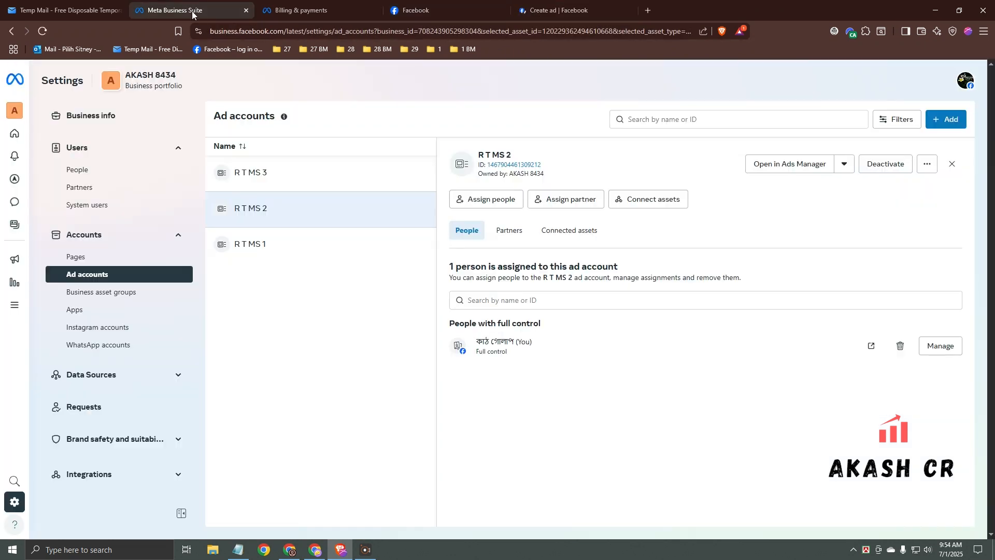
{"action": "left_click", "coordinate": [514, 164]}
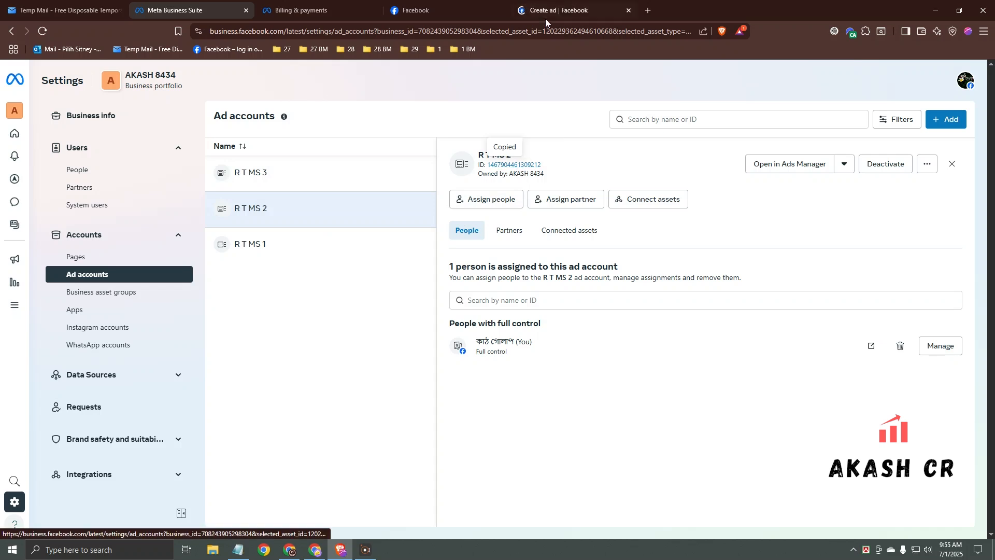
{"action": "left_click", "coordinate": [555, 11]}
{"action": "double_click", "coordinate": [468, 29]}
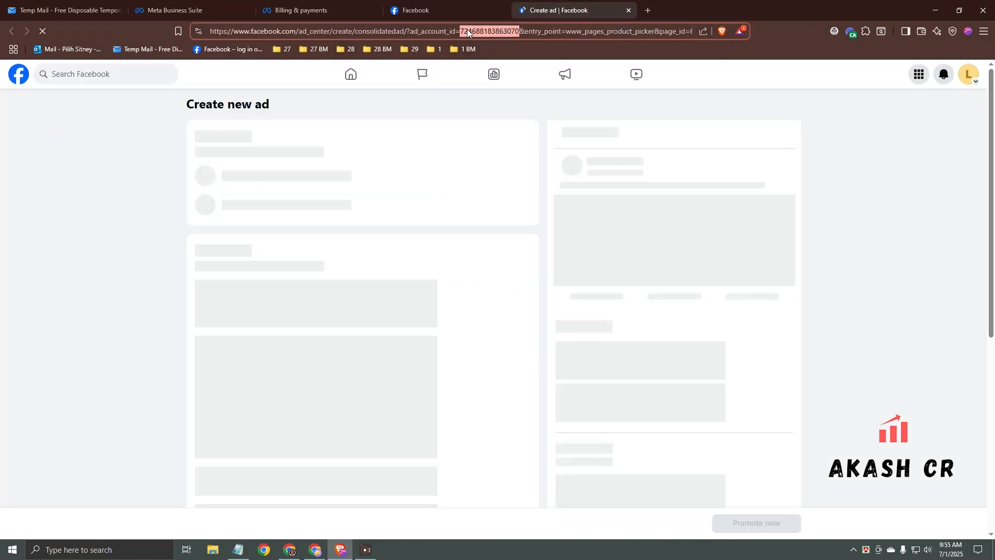
{"action": "key", "text": "ctrl+v"}
{"action": "key", "text": "Return"}
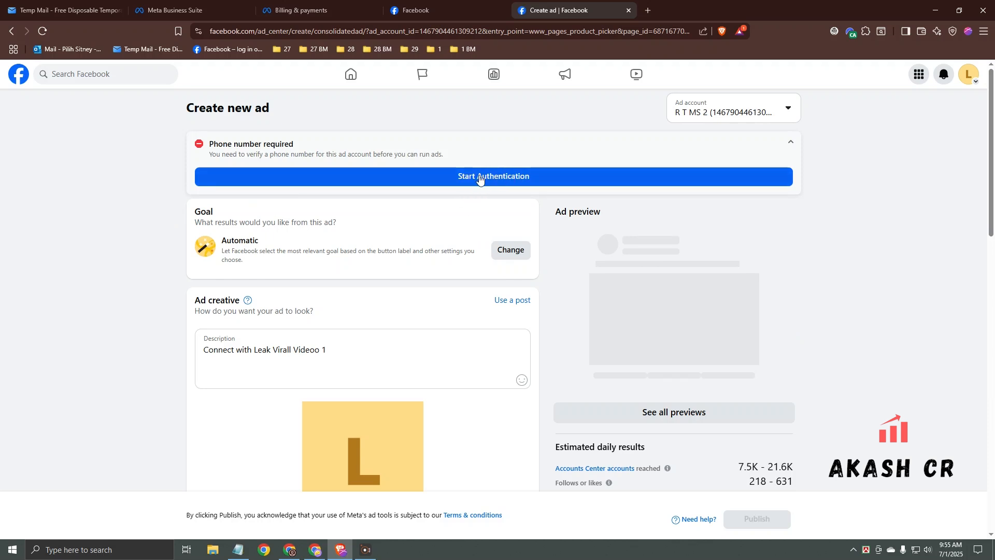
Complete the phone number authentication required for ad account R T MS 2
{"action": "left_click", "coordinate": [451, 177]}
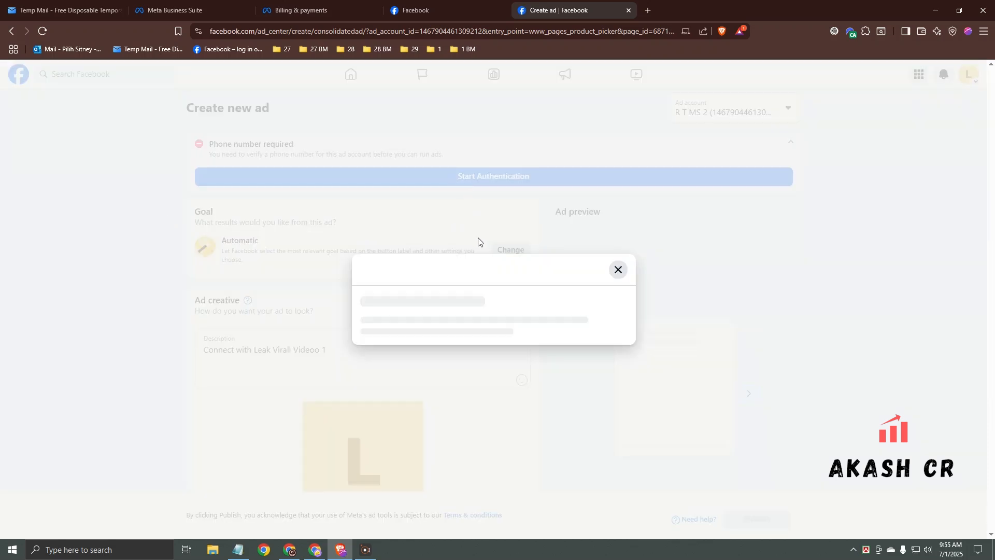
{"action": "left_click", "coordinate": [505, 215]}
{"action": "left_click", "coordinate": [585, 275]}
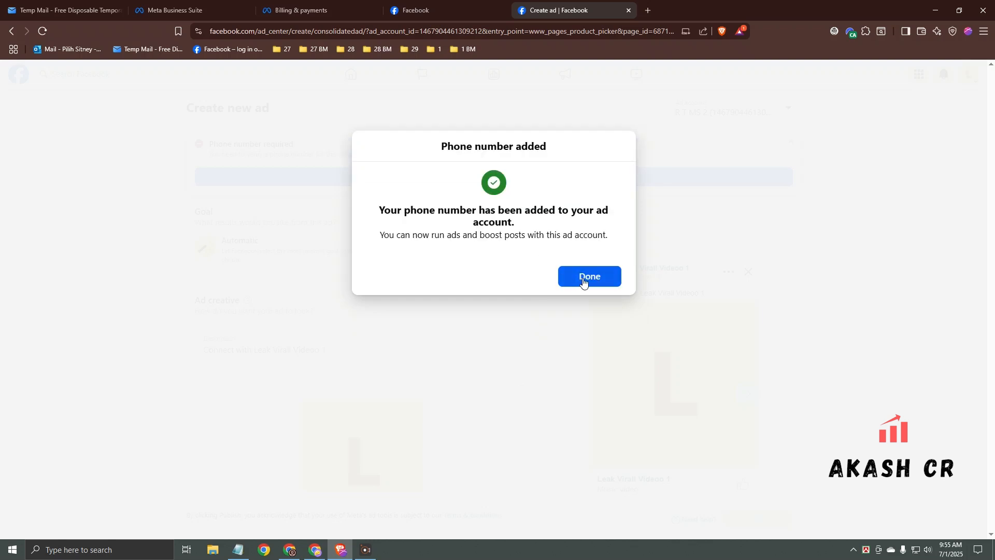
Finish the phone number confirmation and change the ad's goal to Get more website visitors
{"action": "left_click", "coordinate": [577, 281]}
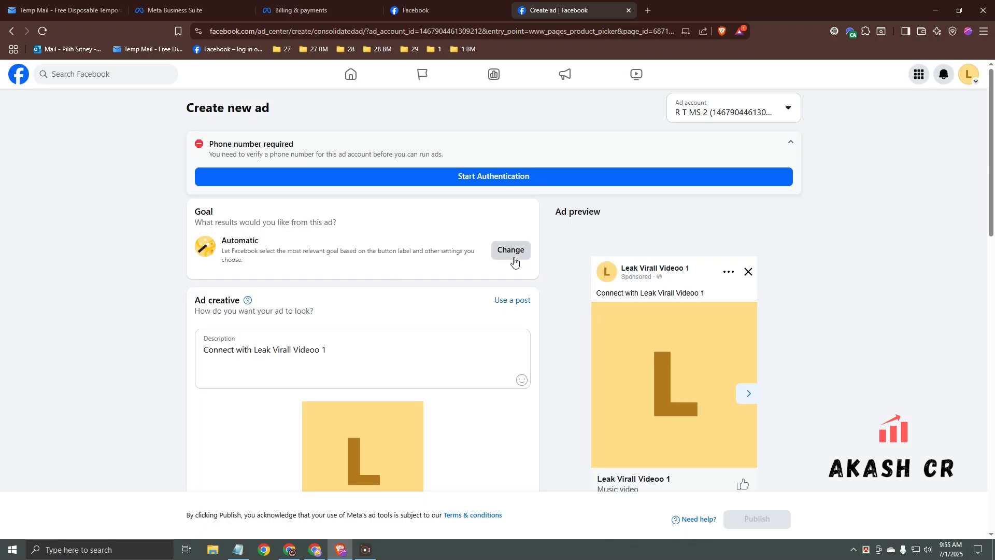
{"action": "left_click", "coordinate": [515, 251]}
{"action": "left_click", "coordinate": [550, 350]}
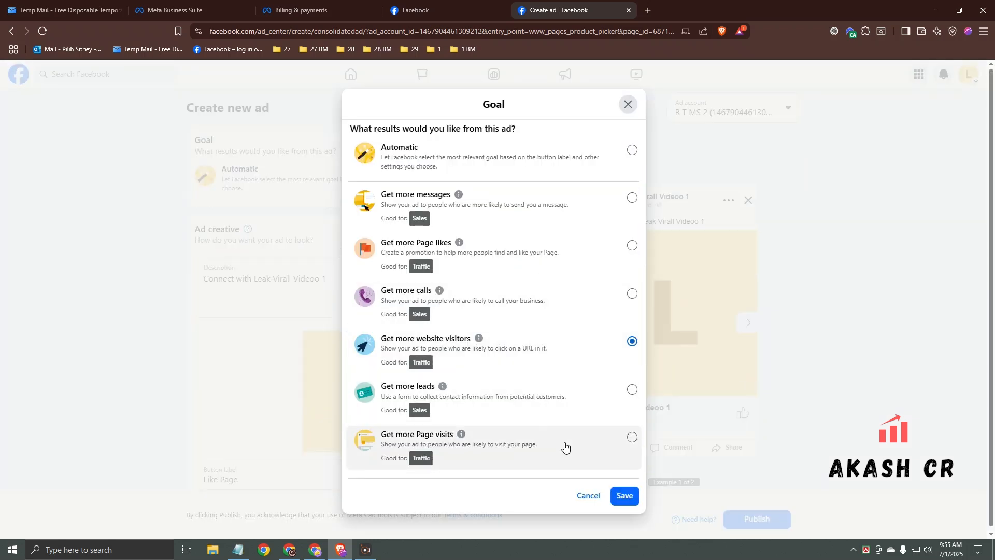
{"action": "left_click", "coordinate": [624, 496]}
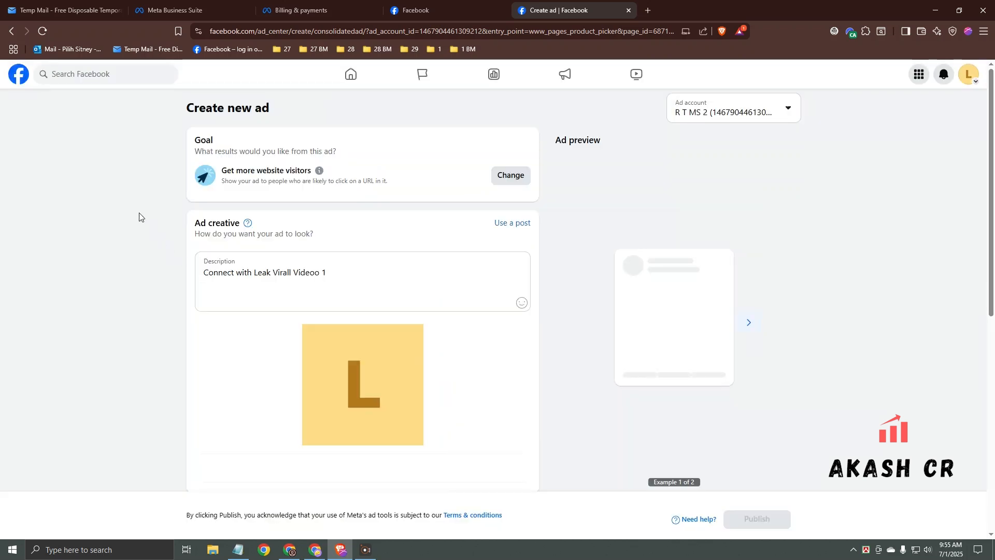
Clear the ad creative's description, and open and close the media selection dialog
{"action": "scroll", "coordinate": [284, 316], "scroll_direction": "down", "scroll_amount": 2}
{"action": "left_click_drag", "start_coordinate": [382, 169], "coordinate": [140, 171]}
{"action": "key", "text": "BackSpace"}
{"action": "left_click", "coordinate": [141, 174]}
{"action": "left_click", "coordinate": [438, 286]}
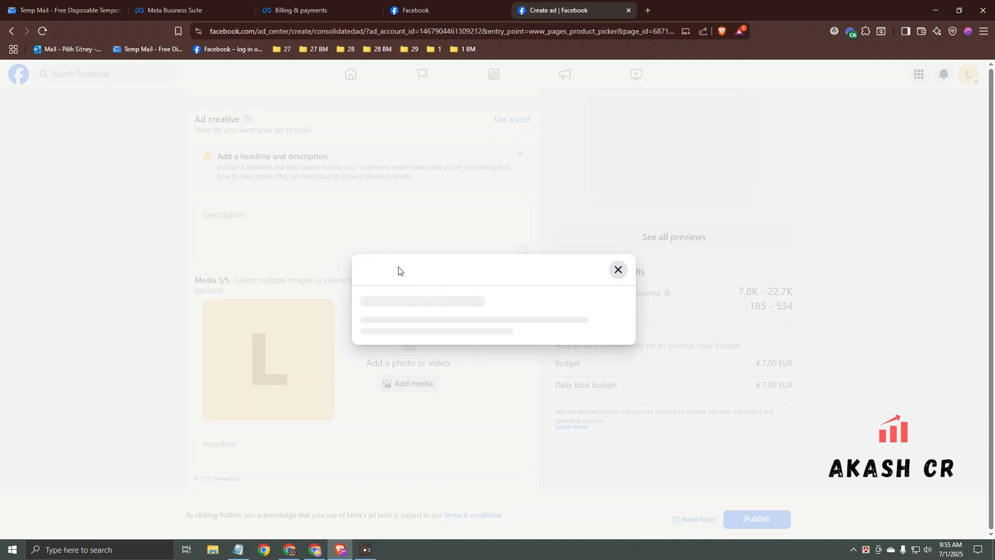
{"action": "left_click", "coordinate": [632, 110]}
Set the ad's button label to Watch more
{"action": "scroll", "coordinate": [269, 311], "scroll_direction": "down", "scroll_amount": 3}
{"action": "left_click", "coordinate": [266, 349]}
{"action": "scroll", "coordinate": [243, 505], "scroll_direction": "down", "scroll_amount": 1}
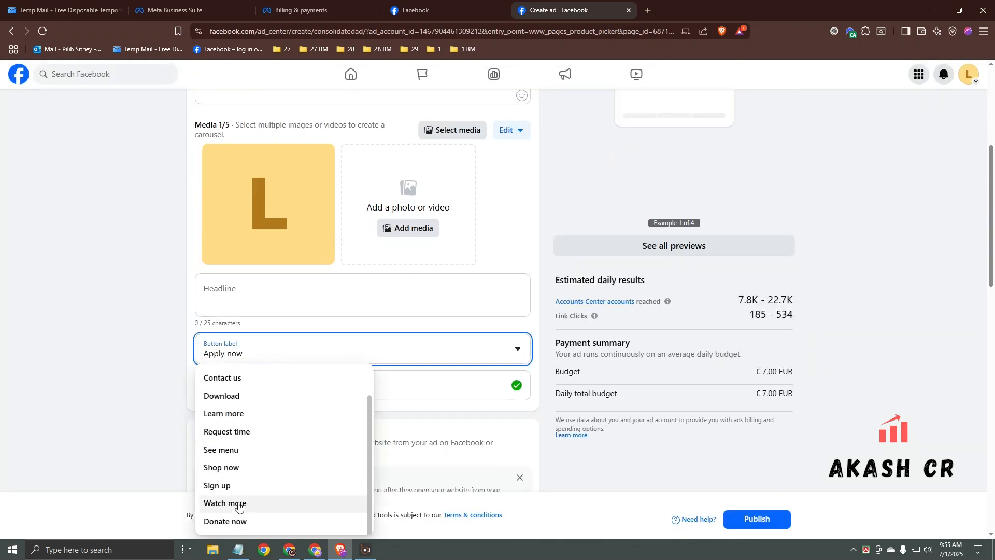
{"action": "left_click", "coordinate": [239, 506]}
Turn off Advantage+ creative and Advantage+ placements, and deselect Instagram and Messenger so only Facebook remains
{"action": "scroll", "coordinate": [333, 373], "scroll_direction": "down", "scroll_amount": 7}
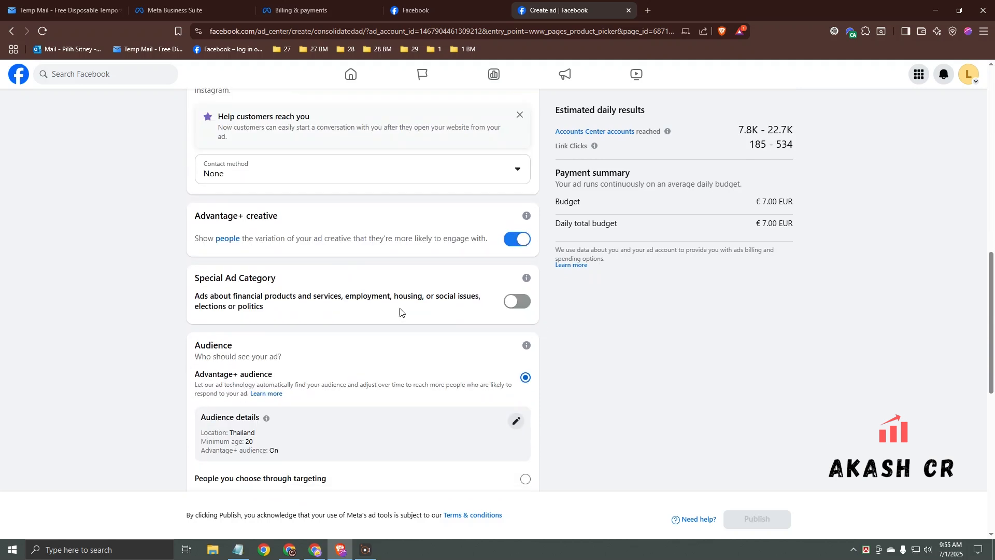
{"action": "scroll", "coordinate": [400, 300], "scroll_direction": "down", "scroll_amount": 6}
{"action": "scroll", "coordinate": [414, 332], "scroll_direction": "down", "scroll_amount": 3}
{"action": "left_click", "coordinate": [519, 311]}
{"action": "scroll", "coordinate": [480, 349], "scroll_direction": "down", "scroll_amount": 2}
{"action": "left_click", "coordinate": [525, 339]}
{"action": "left_click", "coordinate": [525, 316]}
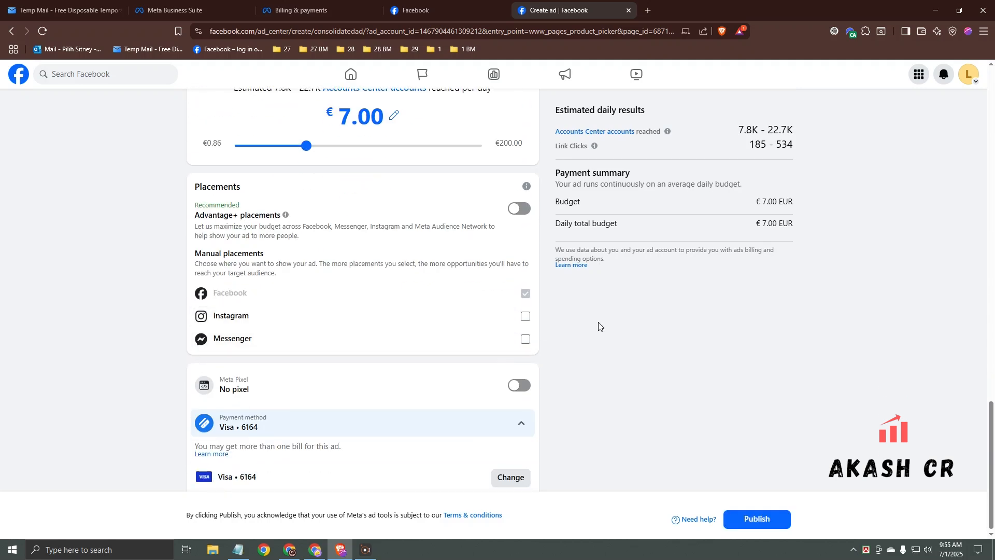
Check the ad's website URL and remaining settings, and publish the ad
{"action": "scroll", "coordinate": [518, 357], "scroll_direction": "up", "scroll_amount": 15}
{"action": "left_click", "coordinate": [283, 233]}
{"action": "triple_click", "coordinate": [232, 233]}
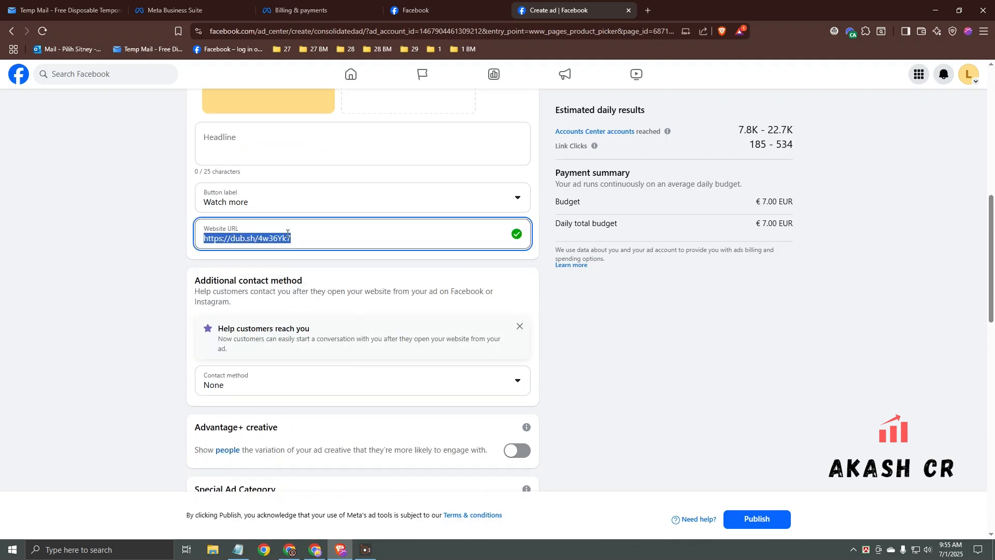
{"action": "scroll", "coordinate": [287, 233], "scroll_direction": "up", "scroll_amount": 4}
{"action": "scroll", "coordinate": [581, 435], "scroll_direction": "down", "scroll_amount": 7}
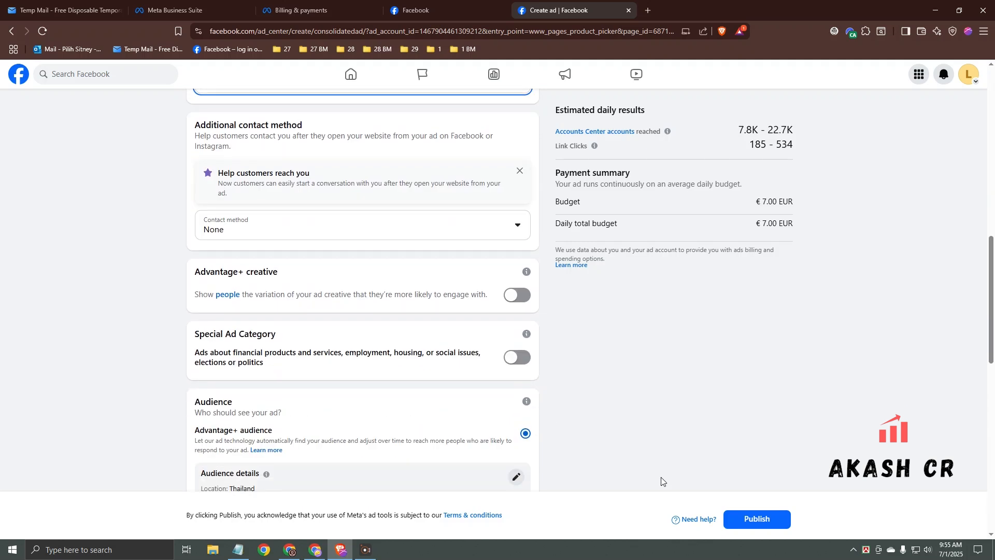
{"action": "scroll", "coordinate": [661, 481], "scroll_direction": "down", "scroll_amount": 10}
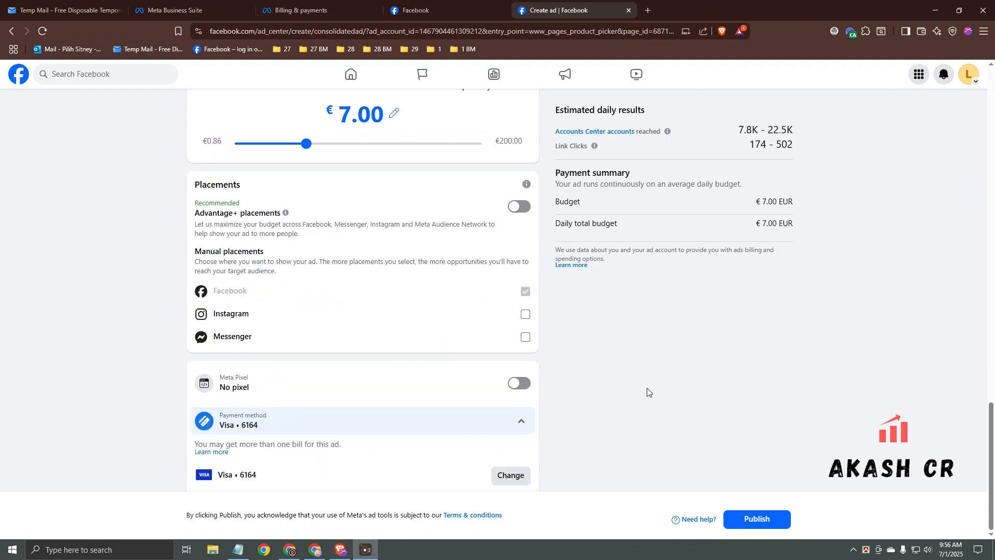
{"action": "left_click", "coordinate": [770, 520]}
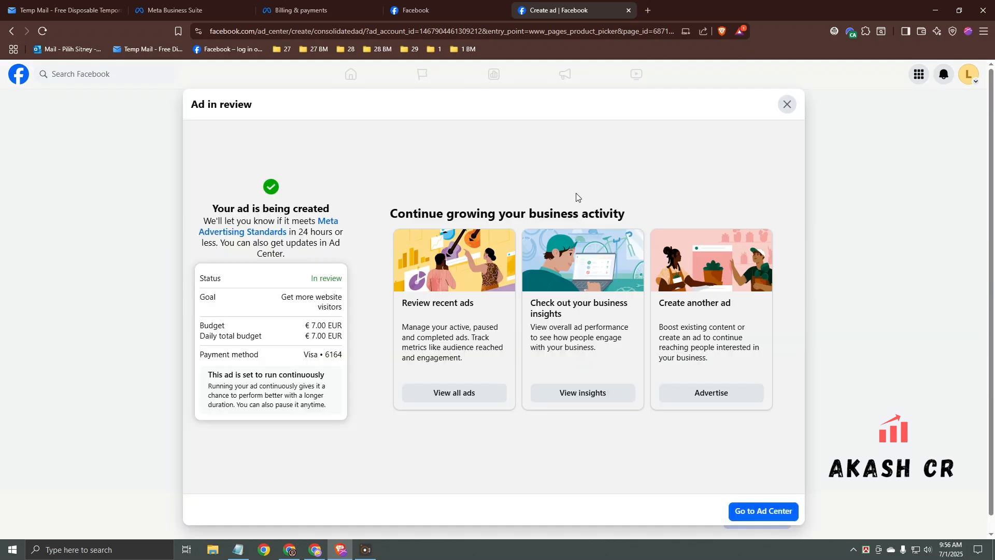
Close the ad creation tab and open the Facebook page's Ad Center
{"action": "left_click", "coordinate": [629, 11]}
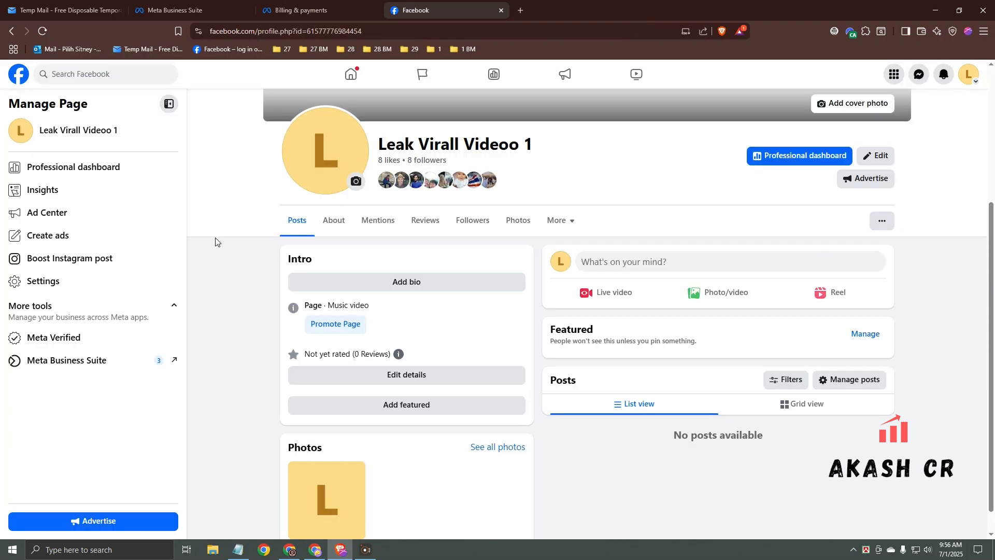
{"action": "left_click", "coordinate": [116, 214]}
{"action": "left_click", "coordinate": [78, 171]}
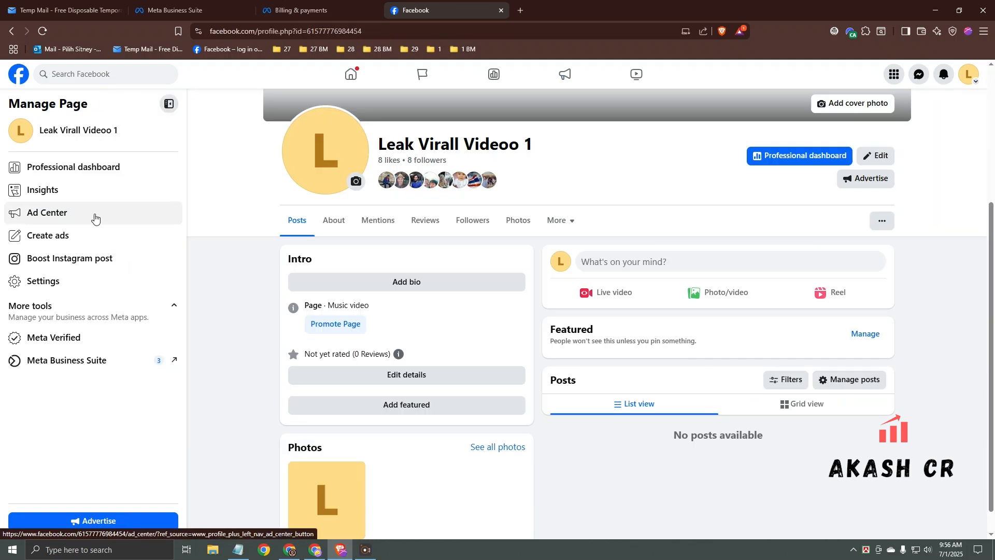
{"action": "left_click", "coordinate": [103, 214]}
{"action": "left_click", "coordinate": [89, 173]}
{"action": "left_click", "coordinate": [103, 214]}
{"action": "left_click", "coordinate": [93, 169]}
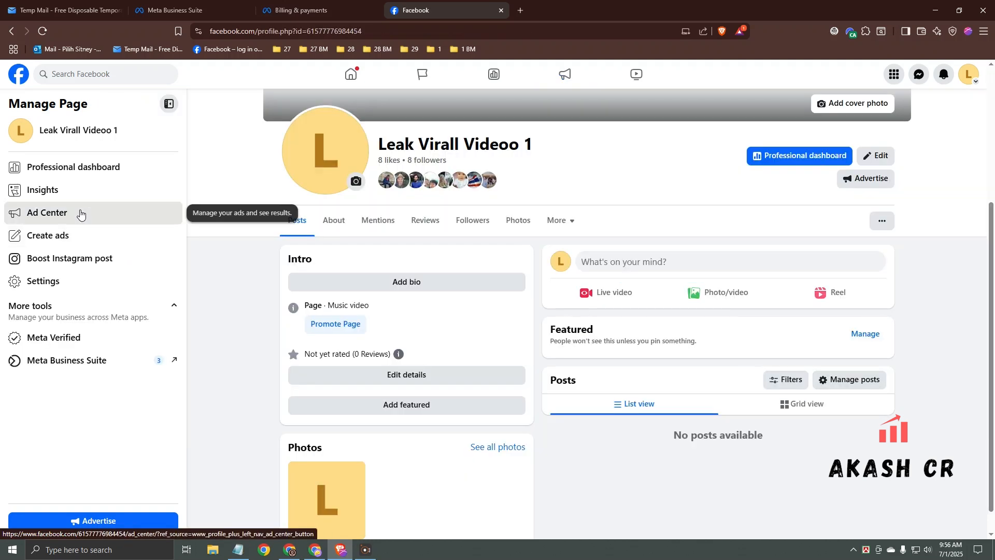
{"action": "left_click", "coordinate": [99, 212]}
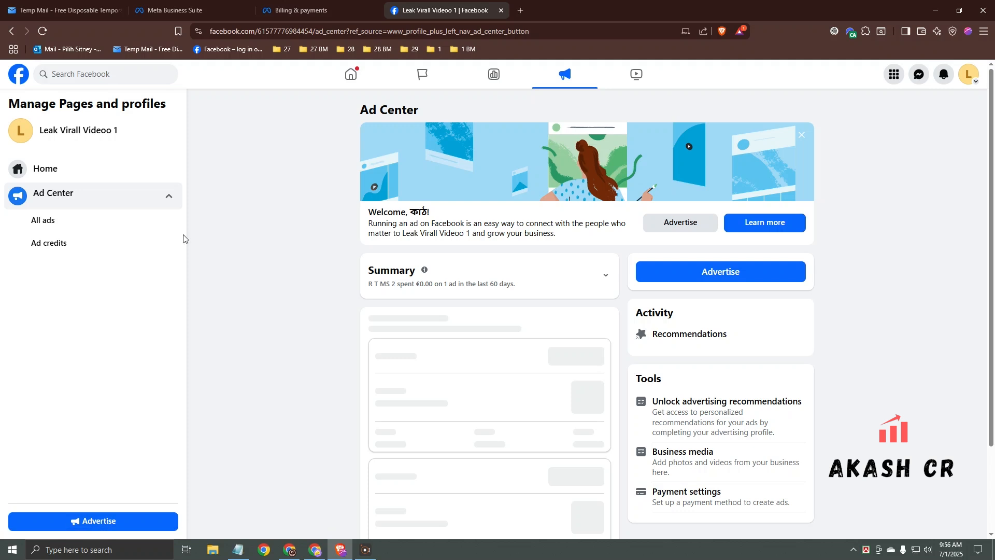
Check the new ad's status under Recent Ads by repeatedly reopening the Ad Center from the page home
{"action": "left_click", "coordinate": [80, 173]}
{"action": "left_click", "coordinate": [82, 211]}
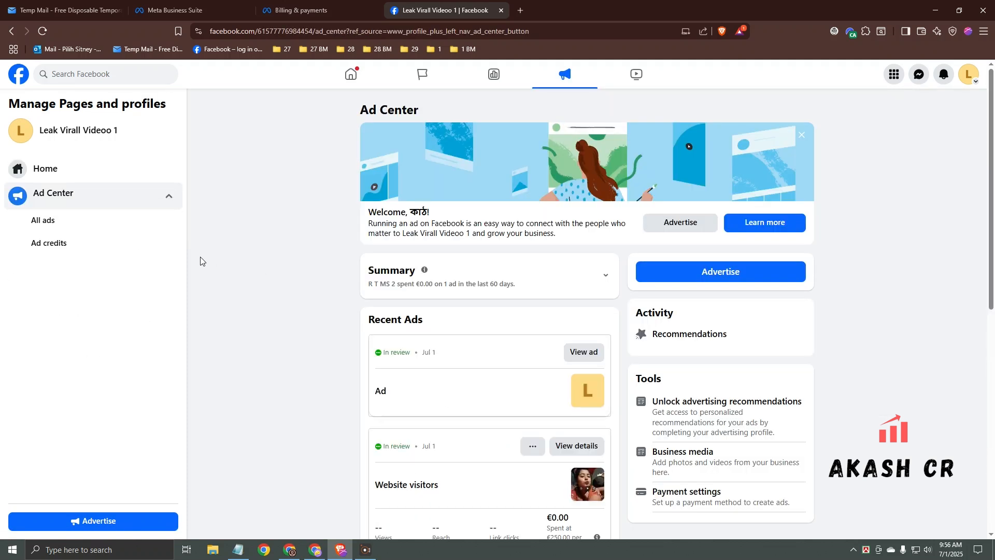
{"action": "left_click", "coordinate": [69, 171]}
{"action": "left_click", "coordinate": [71, 216]}
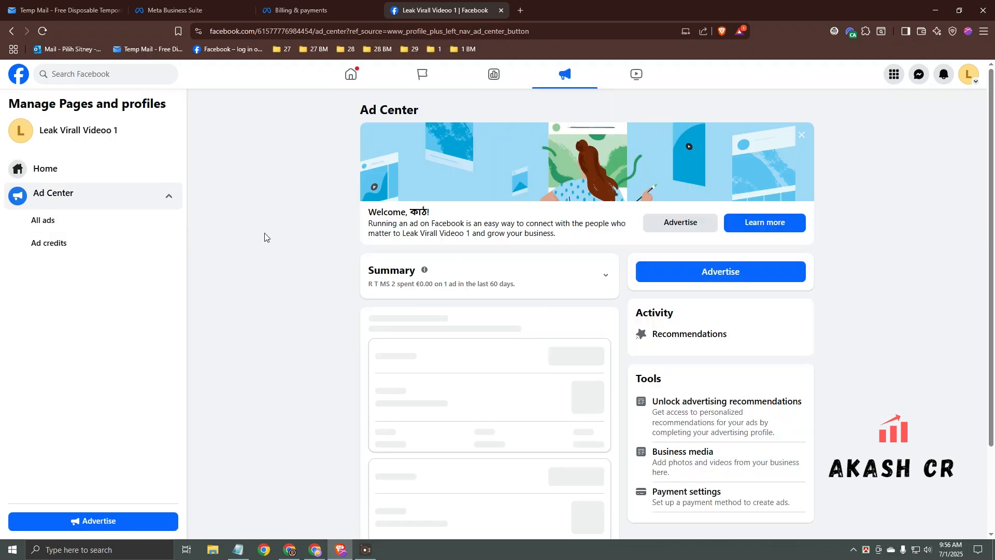
{"action": "left_click", "coordinate": [95, 173]}
{"action": "left_click", "coordinate": [85, 215]}
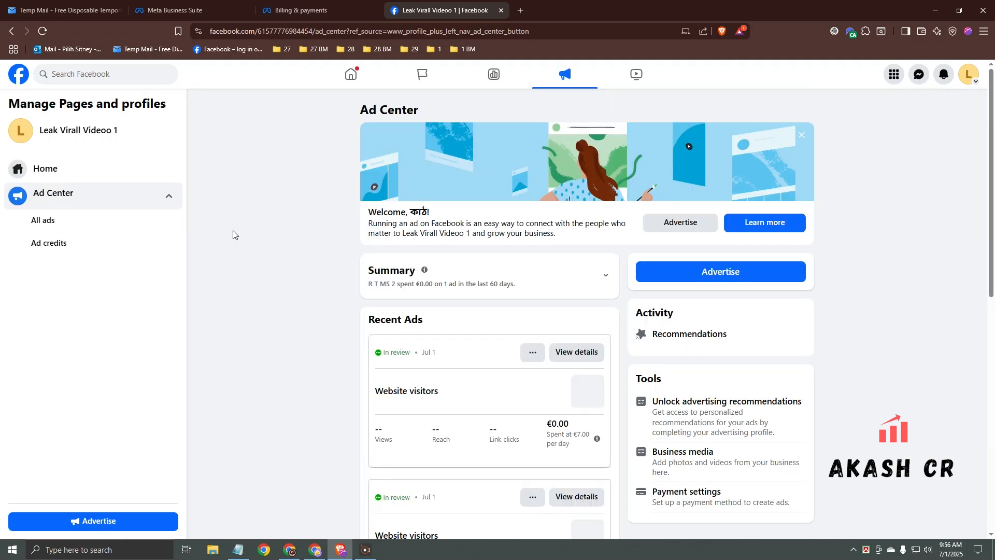
Reload the Billing & payments page of R T MS 2 repeatedly to check the account's status and billing details
{"action": "left_click", "coordinate": [306, 11]}
{"action": "right_click", "coordinate": [436, 195]}
{"action": "left_click", "coordinate": [499, 215]}
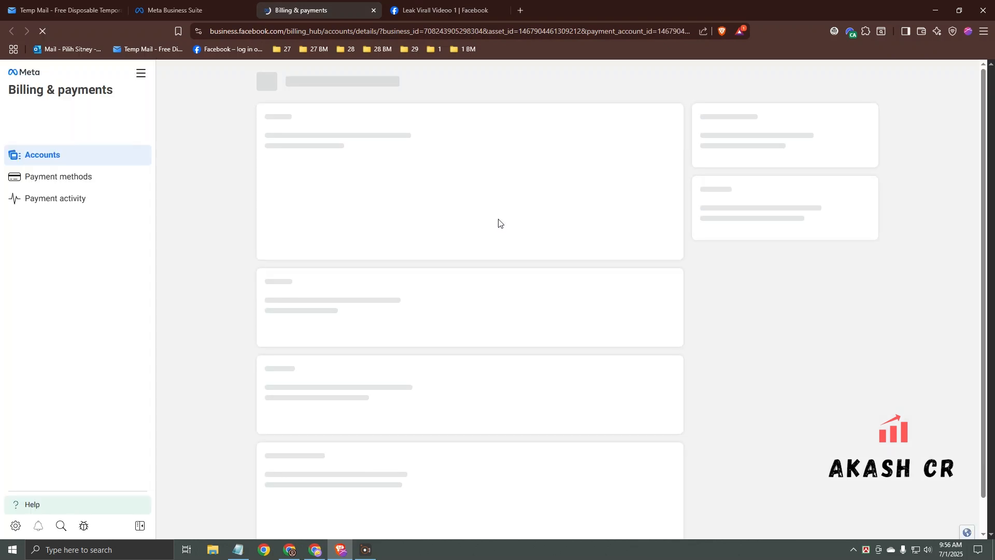
{"action": "right_click", "coordinate": [407, 201]}
{"action": "left_click", "coordinate": [437, 244]}
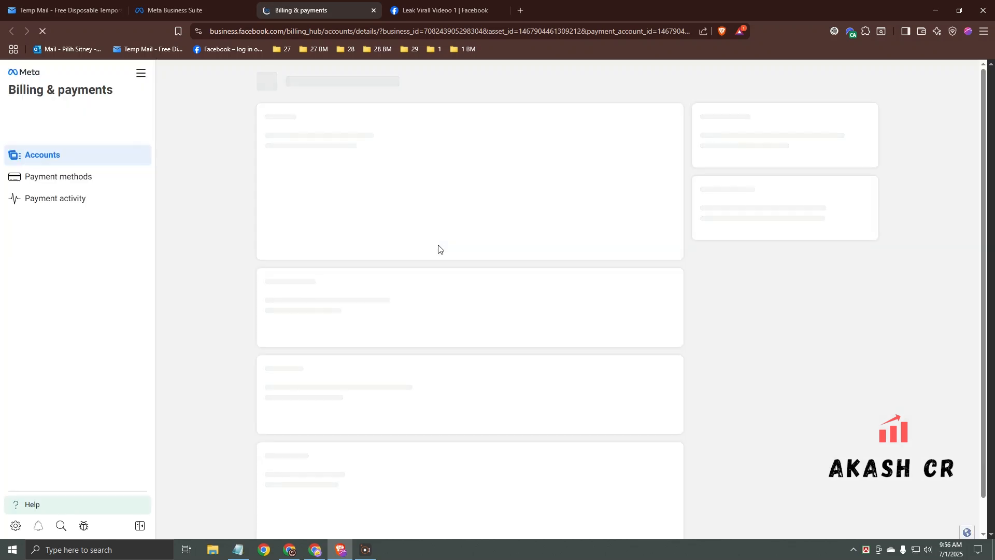
{"action": "right_click", "coordinate": [402, 217]}
{"action": "left_click", "coordinate": [423, 256]}
{"action": "scroll", "coordinate": [423, 255], "scroll_direction": "down", "scroll_amount": 2}
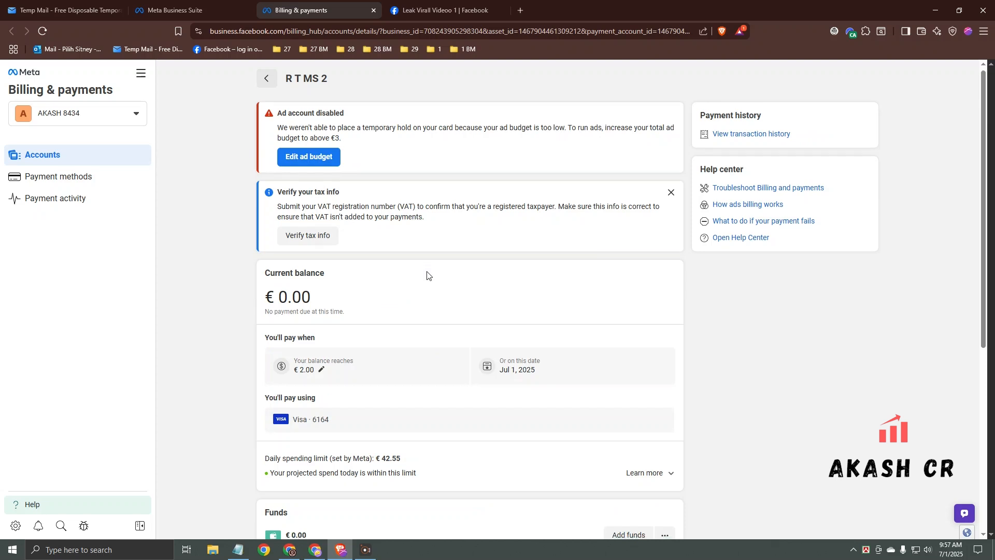
{"action": "scroll", "coordinate": [429, 271], "scroll_direction": "down", "scroll_amount": 3}
{"action": "right_click", "coordinate": [415, 169]}
{"action": "left_click", "coordinate": [442, 208]}
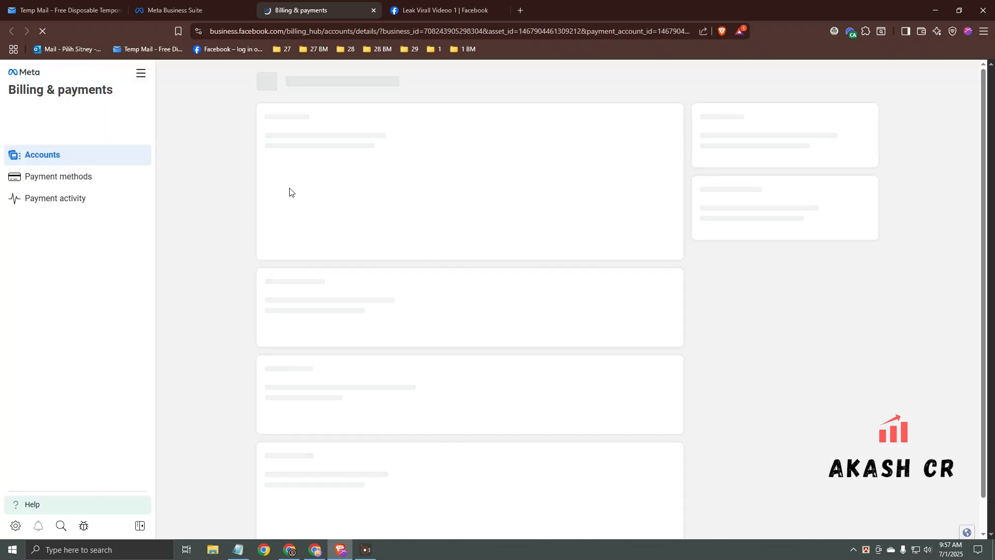
Open Ads Manager for R T MS 2 in a new tab and dismiss the temporary hold notice
{"action": "left_click", "coordinate": [140, 72]}
{"action": "middle_click", "coordinate": [191, 127]}
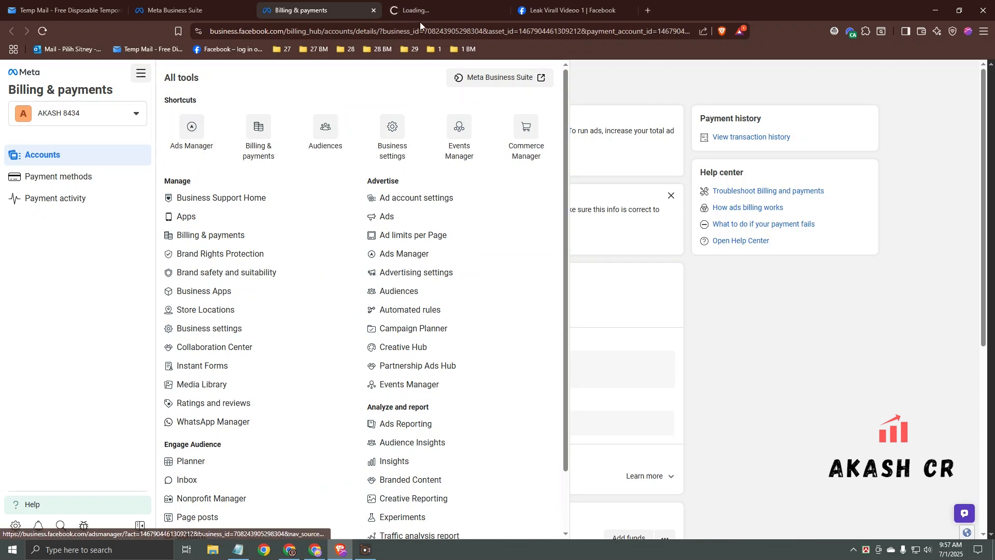
{"action": "left_click", "coordinate": [425, 12]}
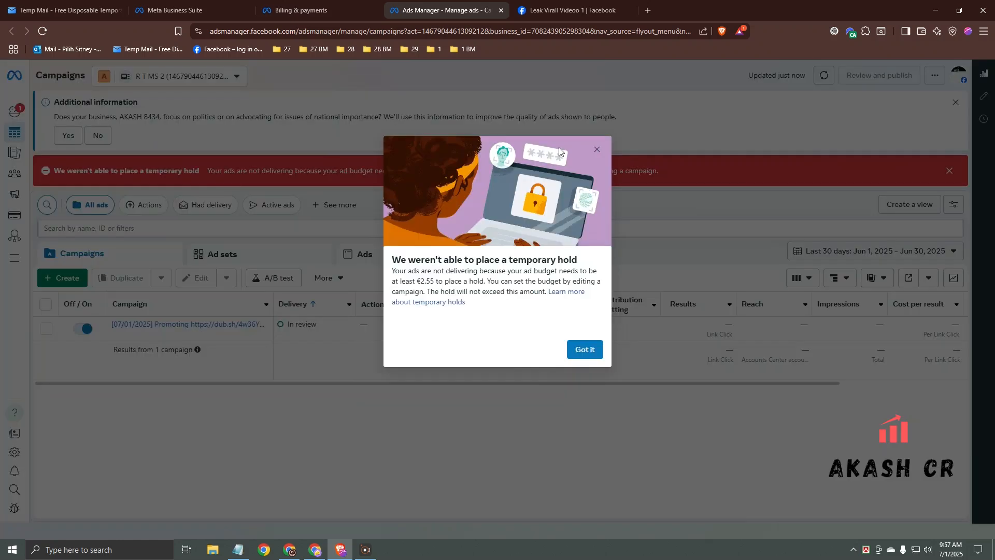
{"action": "left_click", "coordinate": [581, 349]}
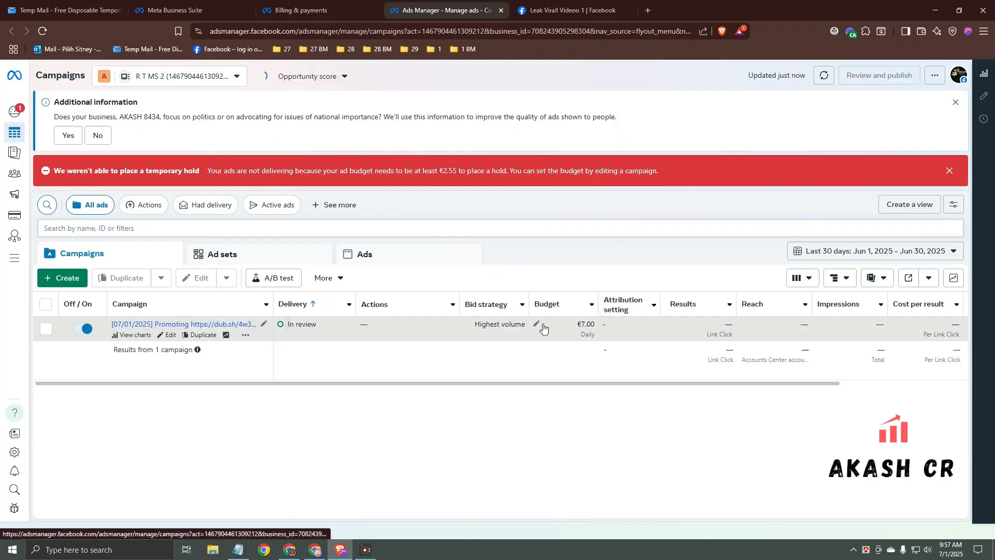
Set the campaign's daily budget to €250.00 and publish the change
{"action": "left_click", "coordinate": [537, 325]}
{"action": "type", "text": "2"}
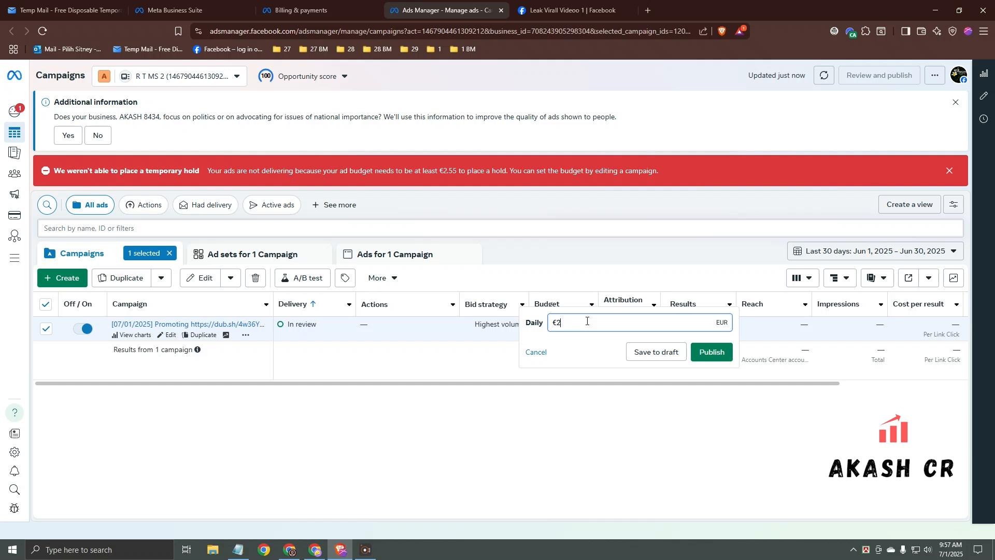
{"action": "type", "text": "50"}
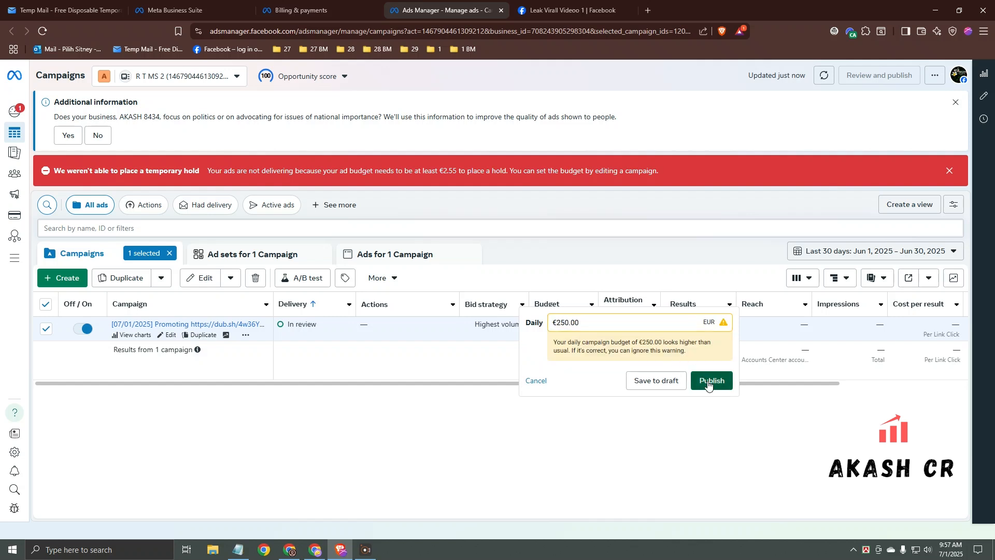
{"action": "left_click", "coordinate": [710, 380]}
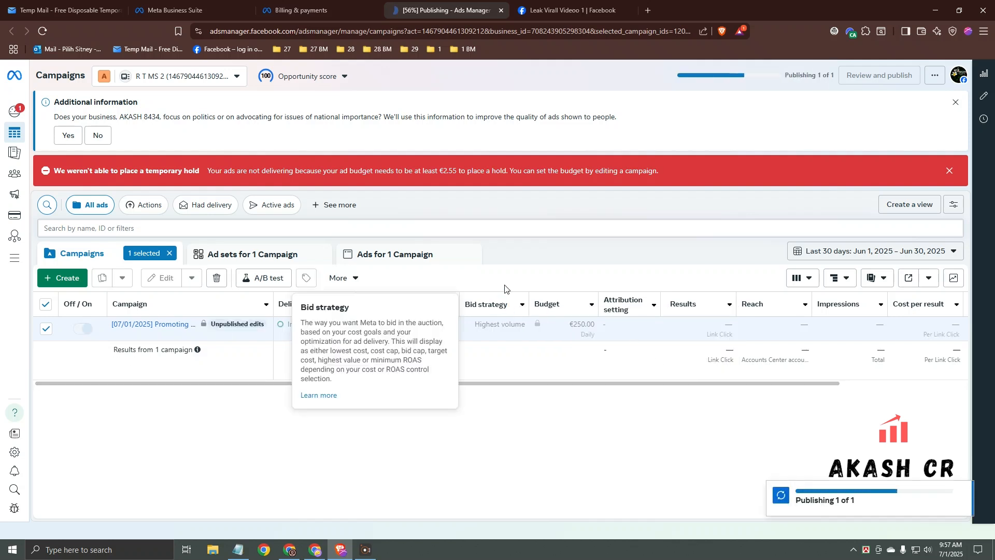
Switch the campaign's ad off and back on, and refresh the table data repeatedly to check its delivery
{"action": "left_click", "coordinate": [391, 253]}
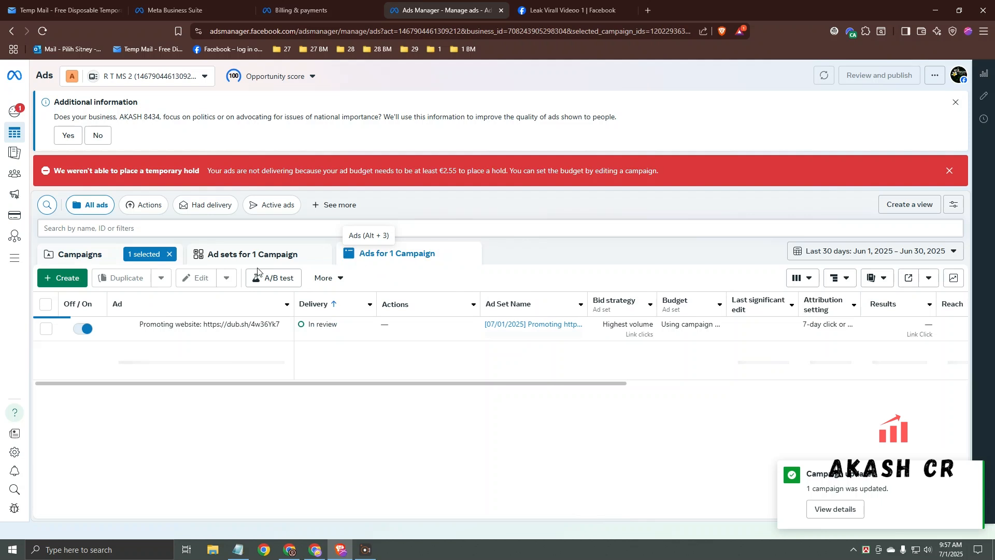
{"action": "left_click", "coordinate": [79, 329]}
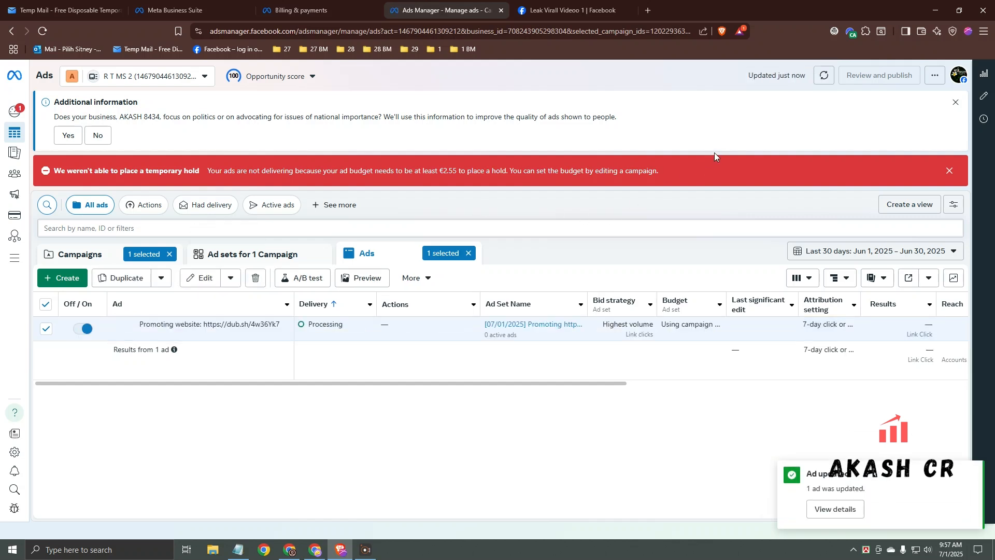
{"action": "left_click", "coordinate": [823, 76]}
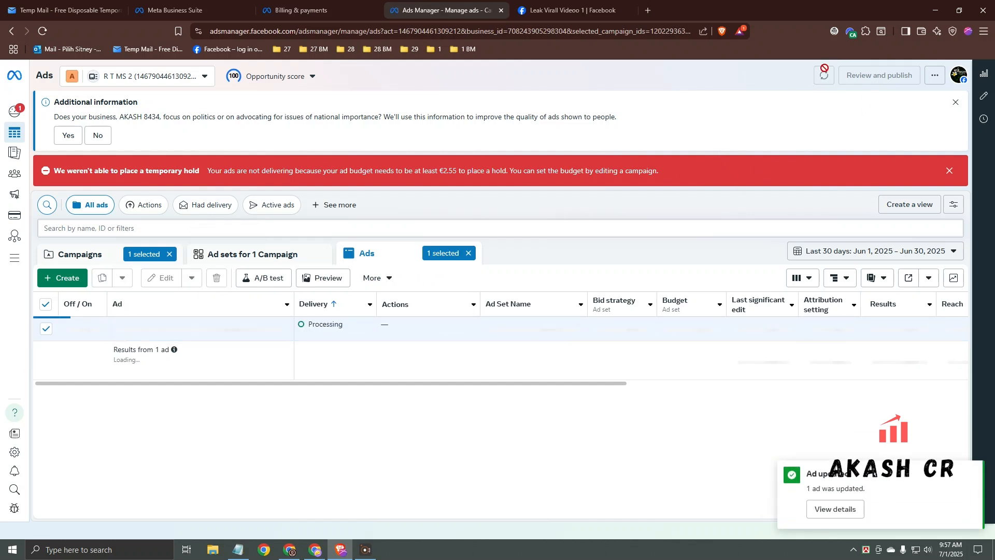
{"action": "left_click", "coordinate": [820, 76]}
{"action": "left_click", "coordinate": [820, 77]}
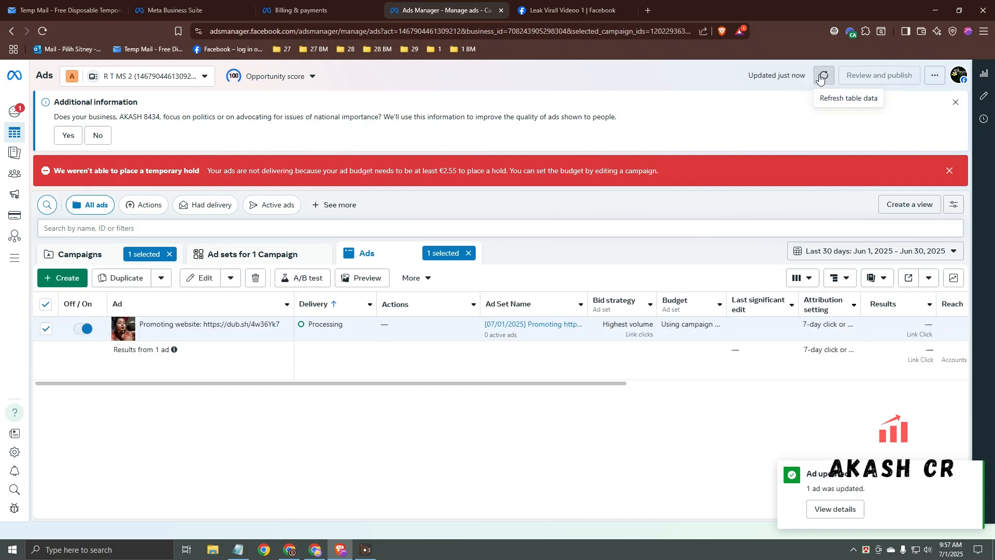
{"action": "left_click", "coordinate": [820, 77]}
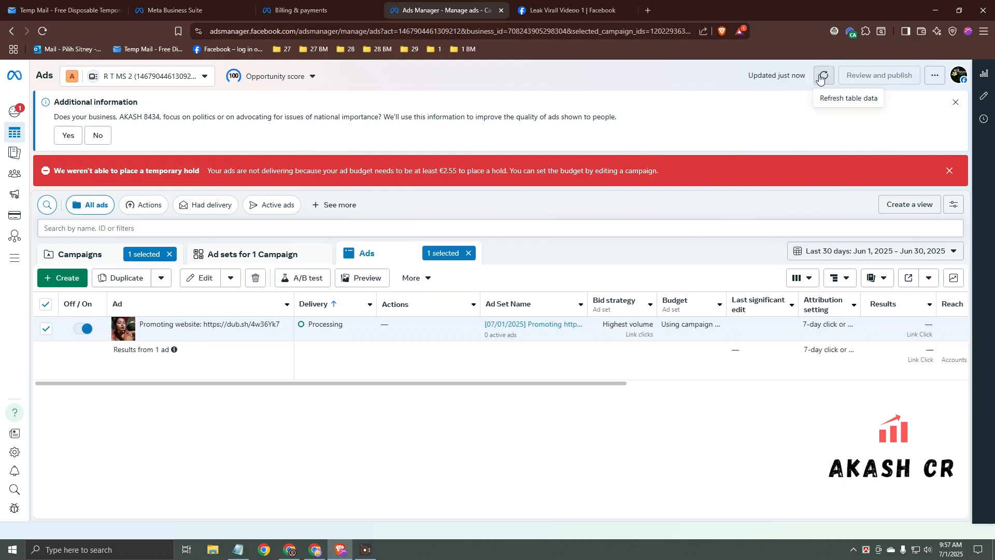
{"action": "left_click", "coordinate": [819, 75]}
{"action": "left_click", "coordinate": [819, 75]}
{"action": "left_click", "coordinate": [819, 75]}
{"action": "left_click", "coordinate": [819, 75]}
Open and close the BIN extension's popup, and refresh the ads table to check the ad's delivery
{"action": "left_click", "coordinate": [835, 32]}
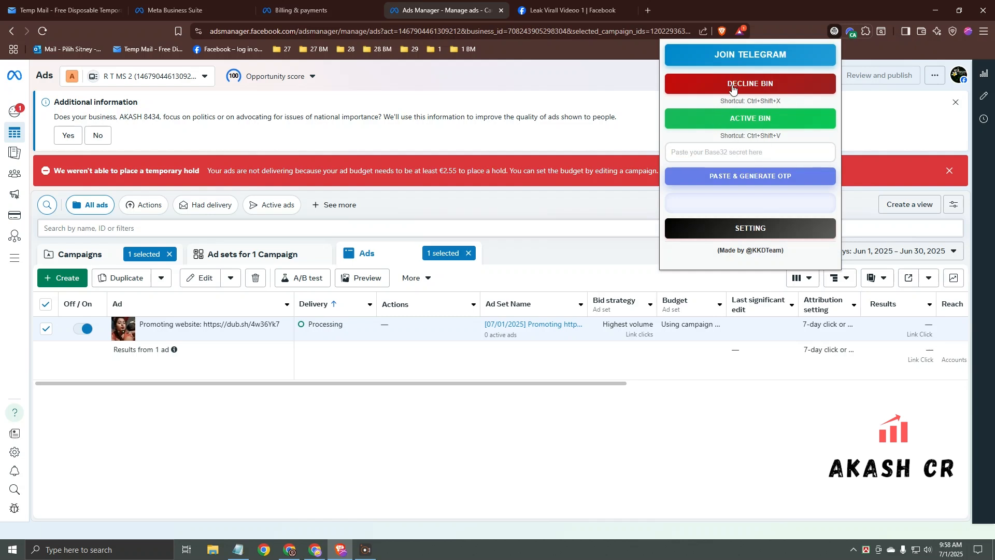
{"action": "left_click", "coordinate": [833, 35]}
{"action": "left_click", "coordinate": [834, 34]}
{"action": "left_click", "coordinate": [599, 104]}
{"action": "left_click", "coordinate": [824, 76]}
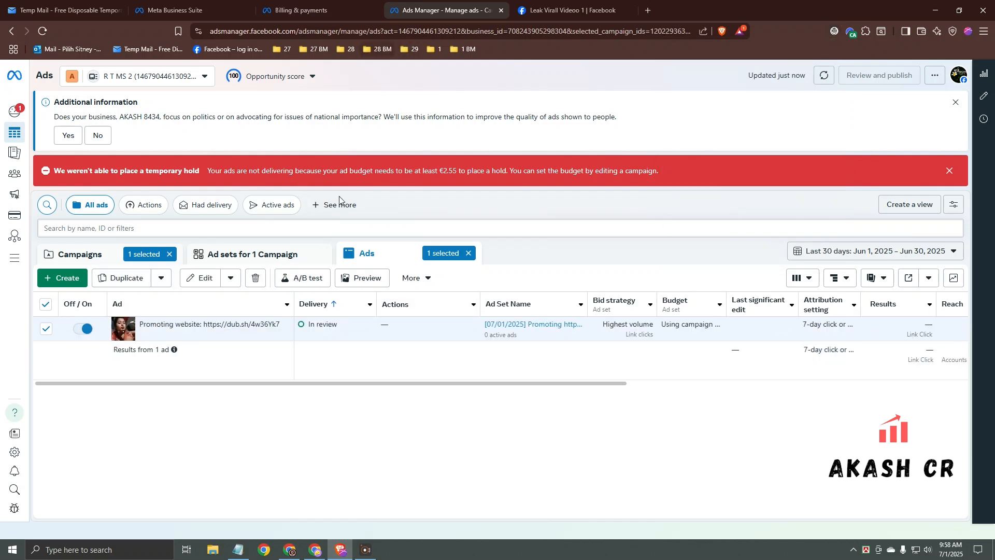
Switch to the Billing & payments page, reload it twice, and review the ad account's balance and payment method status
{"action": "left_click", "coordinate": [298, 11]}
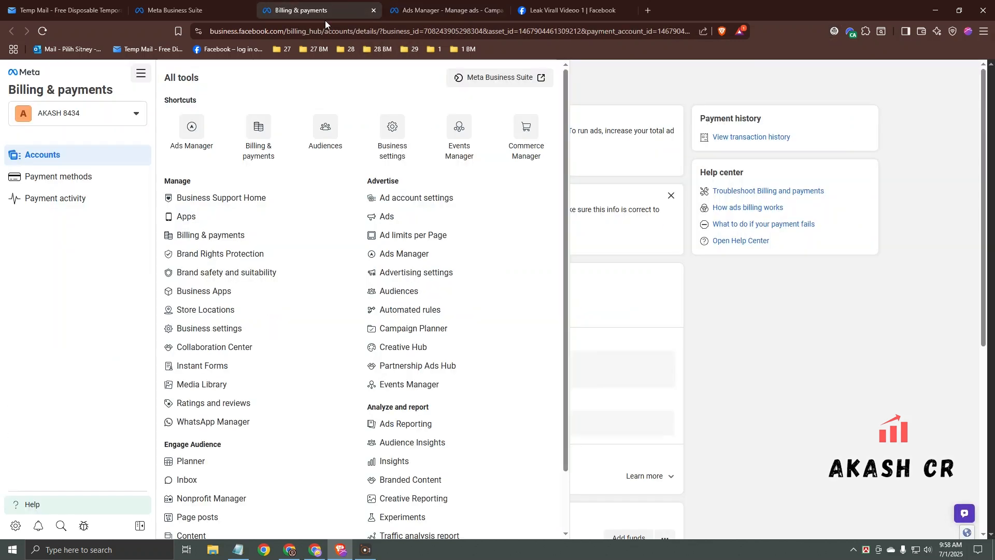
{"action": "left_click", "coordinate": [555, 126]}
{"action": "right_click", "coordinate": [555, 126]}
{"action": "left_click", "coordinate": [583, 167]}
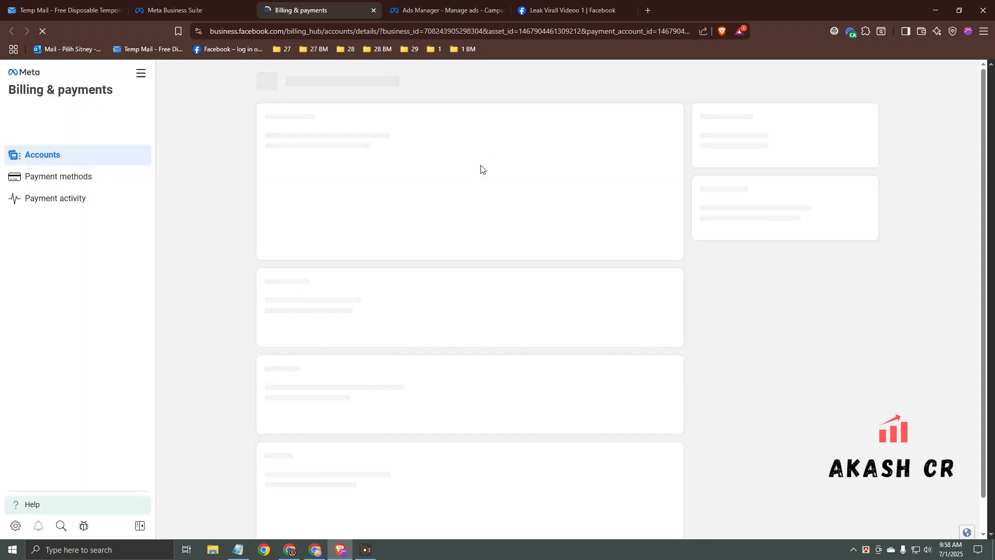
{"action": "scroll", "coordinate": [471, 251], "scroll_direction": "down", "scroll_amount": 2}
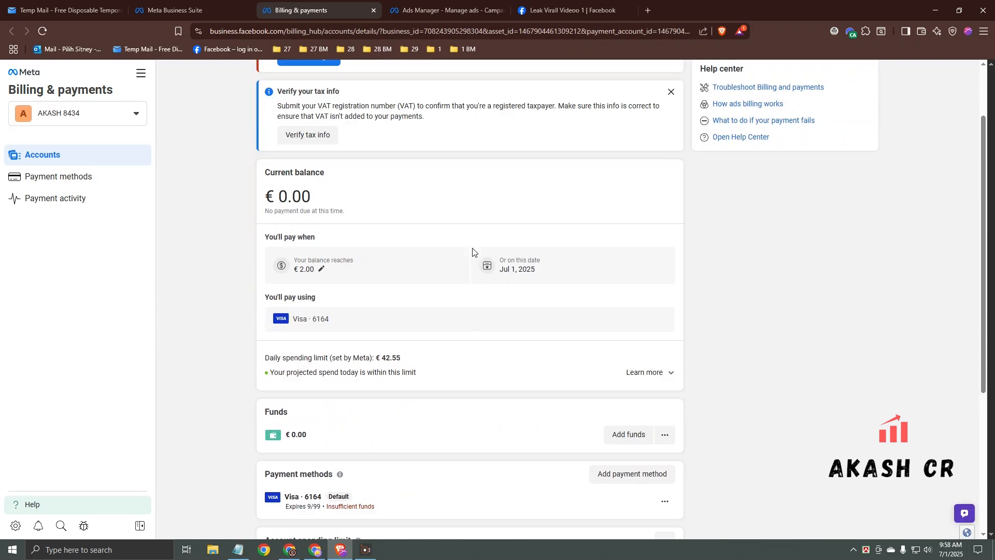
{"action": "scroll", "coordinate": [472, 251], "scroll_direction": "up", "scroll_amount": 1}
{"action": "right_click", "coordinate": [438, 161]}
{"action": "left_click", "coordinate": [460, 202]}
{"action": "scroll", "coordinate": [461, 202], "scroll_direction": "up", "scroll_amount": 1}
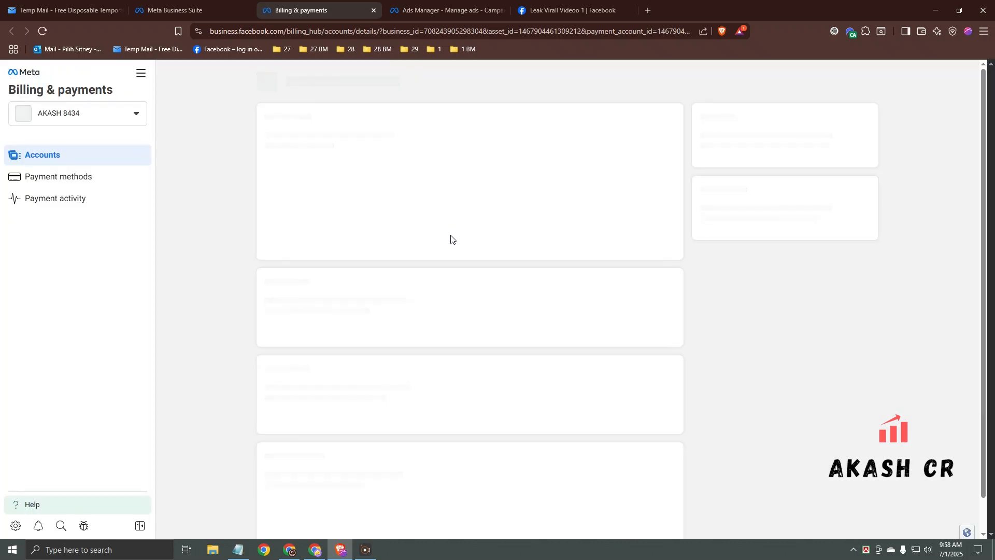
Set a monthly resetting account spending limit of €249 for the ad account and close the confirmation
{"action": "scroll", "coordinate": [452, 242], "scroll_direction": "down", "scroll_amount": 5}
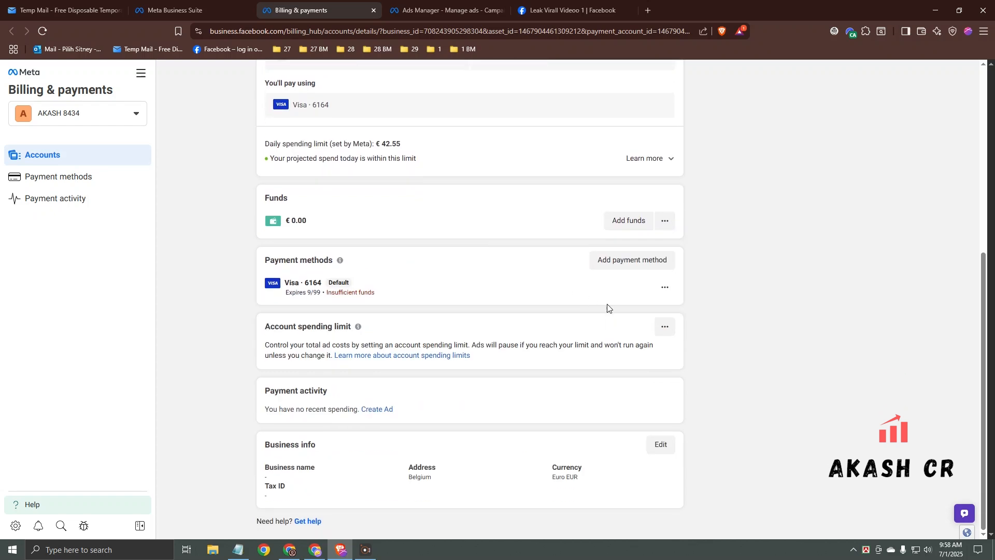
{"action": "left_click", "coordinate": [664, 327]}
{"action": "left_click", "coordinate": [675, 349]}
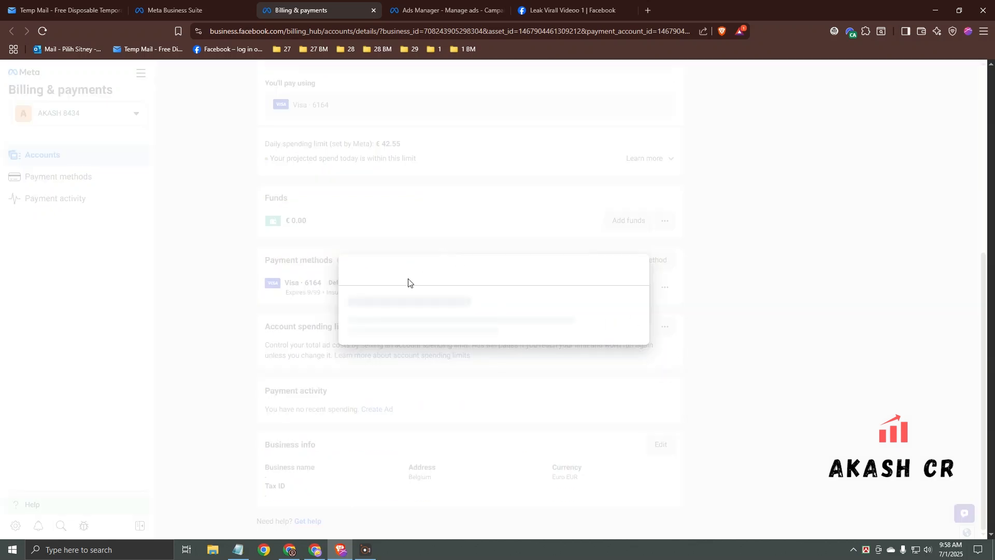
{"action": "left_click", "coordinate": [400, 322]}
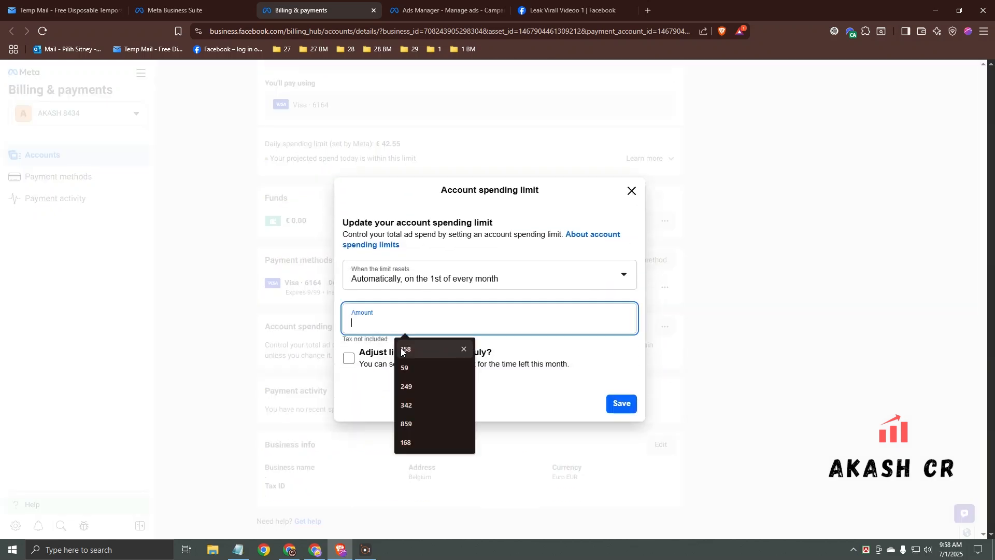
{"action": "left_click", "coordinate": [425, 387]}
{"action": "left_click", "coordinate": [625, 405]}
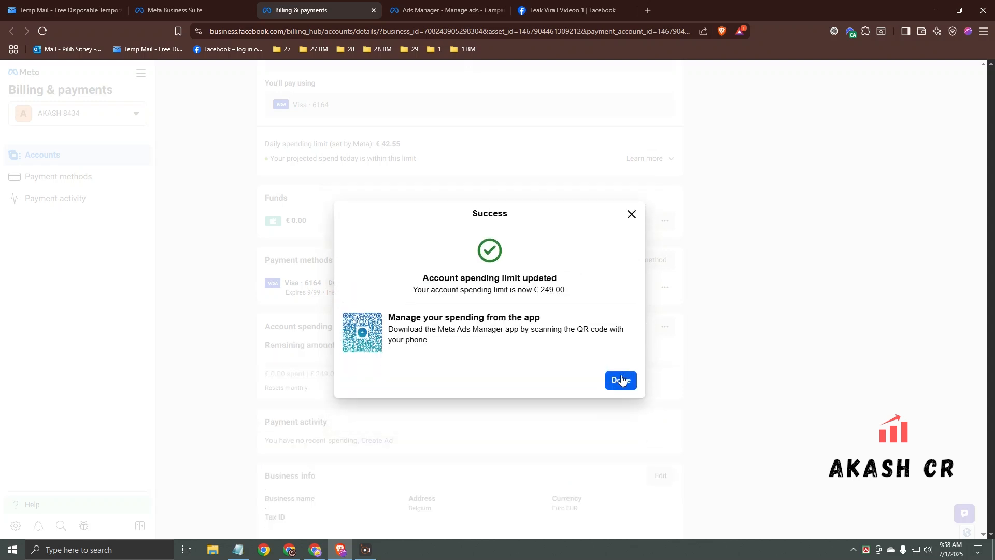
{"action": "left_click", "coordinate": [622, 380]}
Change the ad account's spending limit to €342 and close the confirmation
{"action": "scroll", "coordinate": [518, 321], "scroll_direction": "down", "scroll_amount": 4}
{"action": "left_click", "coordinate": [665, 317]}
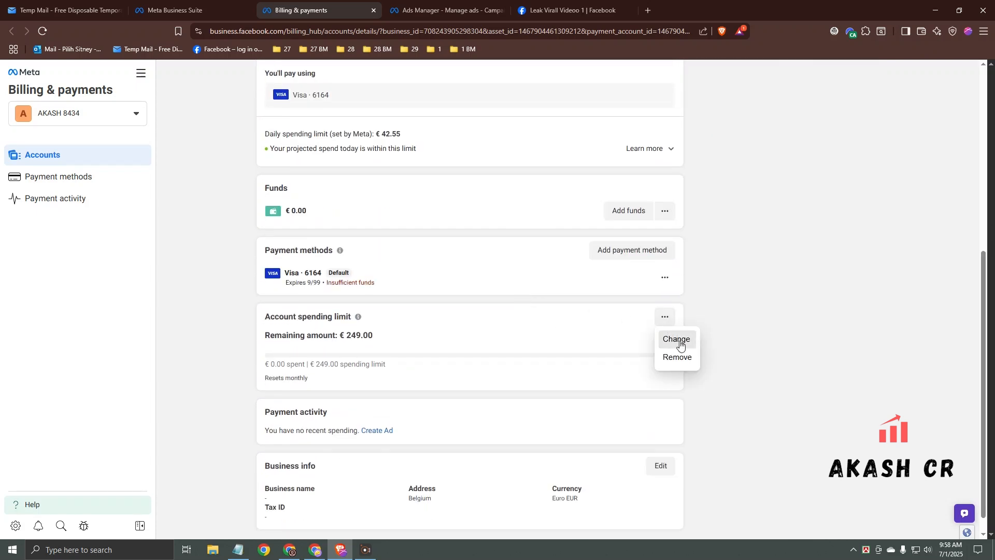
{"action": "left_click", "coordinate": [677, 341]}
{"action": "left_click", "coordinate": [402, 353]}
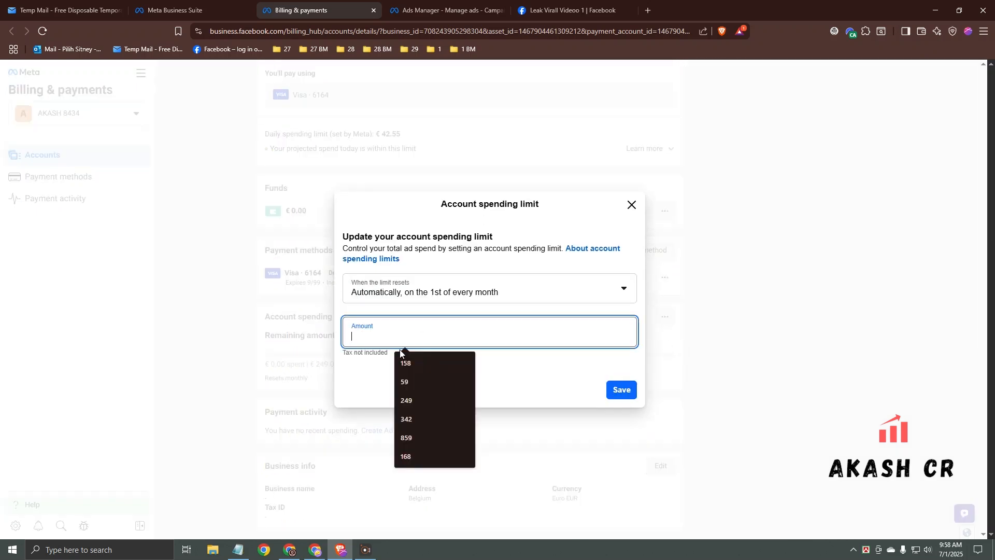
{"action": "left_click", "coordinate": [425, 417]}
{"action": "left_click", "coordinate": [622, 390]}
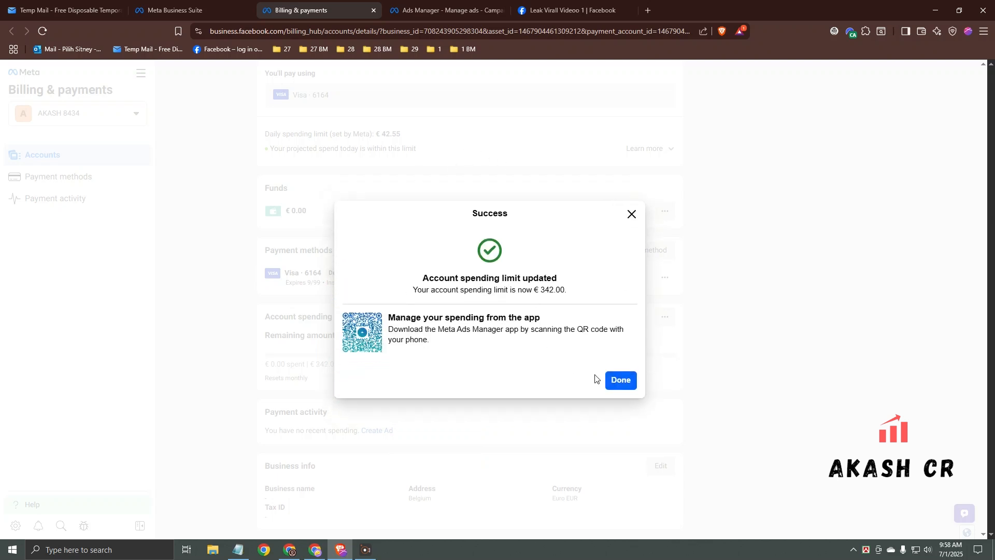
{"action": "left_click", "coordinate": [621, 382]}
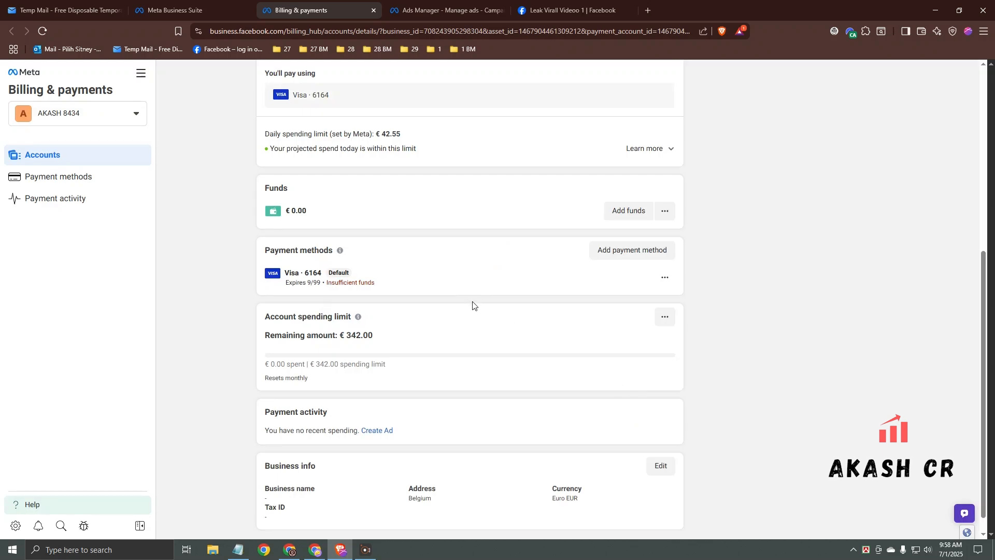
Reload the billing page of R T MS 2 and examine its notices, balance and payment method status
{"action": "scroll", "coordinate": [473, 305], "scroll_direction": "up", "scroll_amount": 4}
{"action": "scroll", "coordinate": [473, 313], "scroll_direction": "down", "scroll_amount": 5}
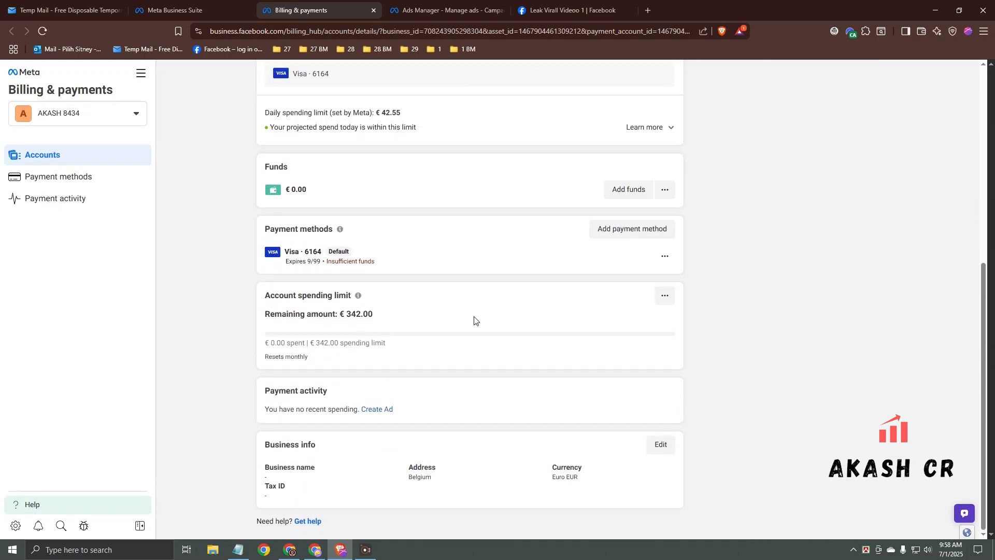
{"action": "right_click", "coordinate": [472, 195]}
{"action": "left_click", "coordinate": [509, 234]}
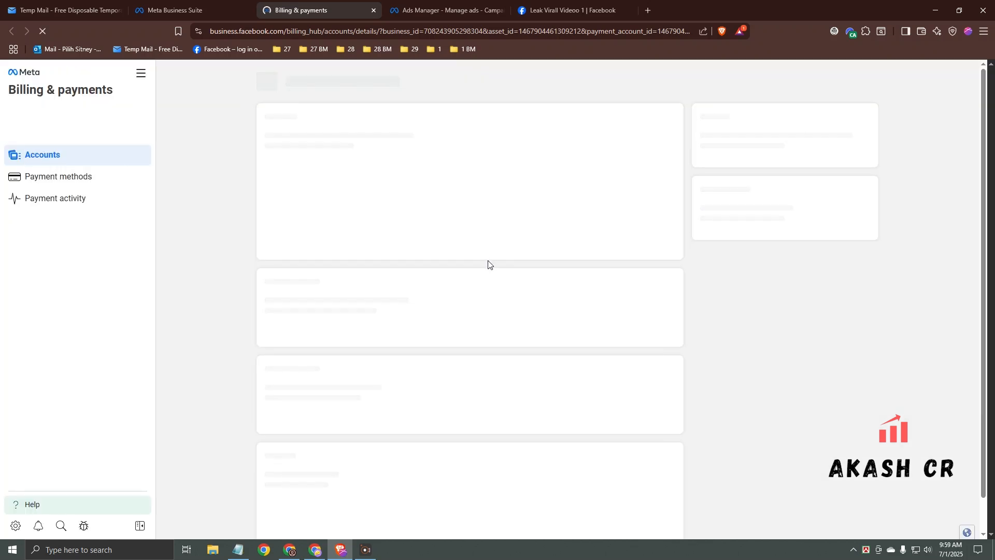
{"action": "scroll", "coordinate": [491, 265], "scroll_direction": "down", "scroll_amount": 2}
{"action": "scroll", "coordinate": [490, 266], "scroll_direction": "up", "scroll_amount": 2}
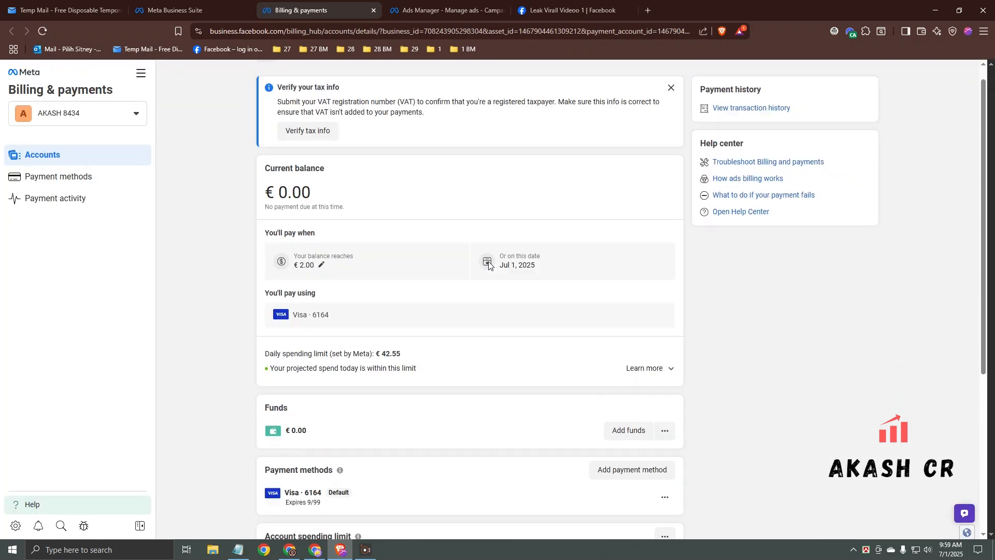
{"action": "scroll", "coordinate": [407, 225], "scroll_direction": "up", "scroll_amount": 1}
{"action": "scroll", "coordinate": [405, 229], "scroll_direction": "down", "scroll_amount": 2}
{"action": "scroll", "coordinate": [431, 249], "scroll_direction": "up", "scroll_amount": 2}
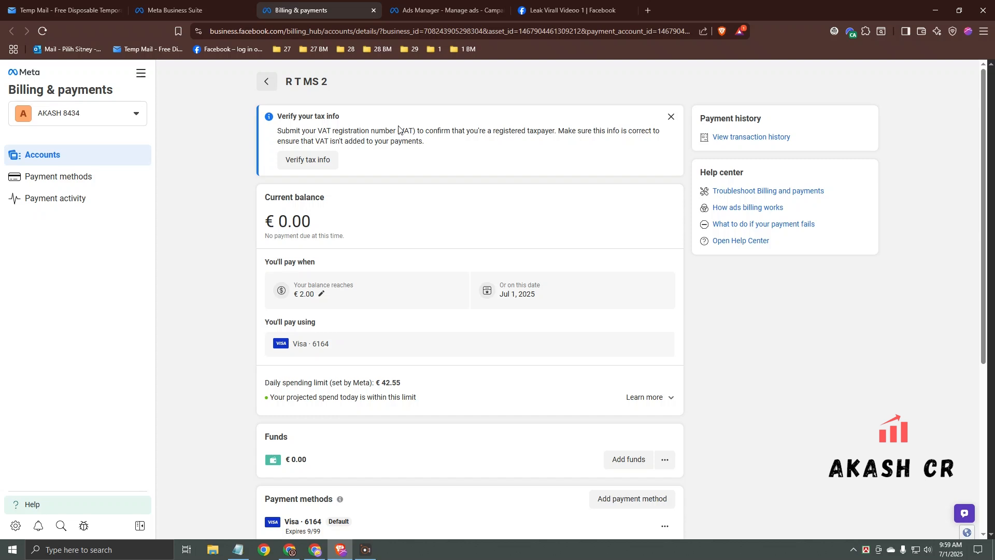
{"action": "scroll", "coordinate": [403, 233], "scroll_direction": "down", "scroll_amount": 2}
{"action": "scroll", "coordinate": [407, 262], "scroll_direction": "up", "scroll_amount": 2}
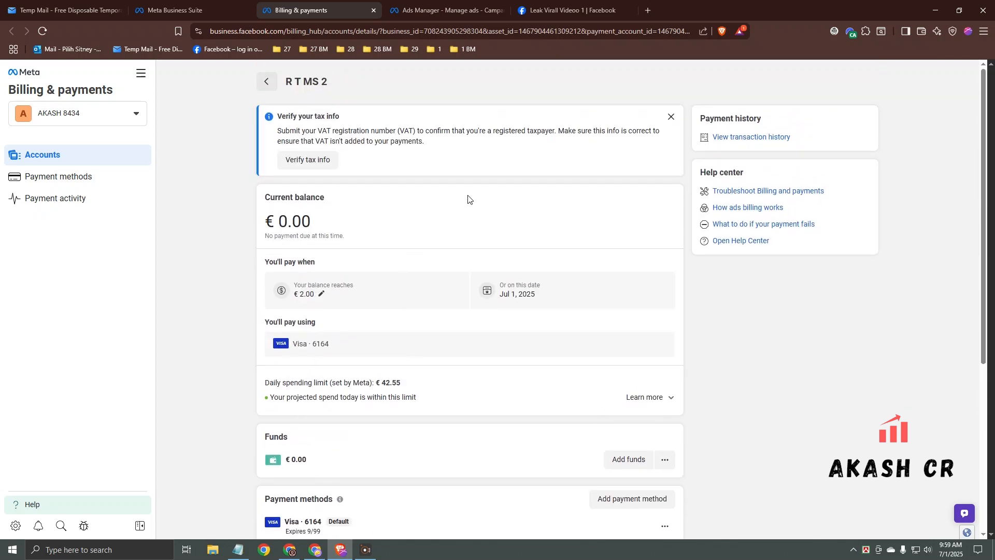